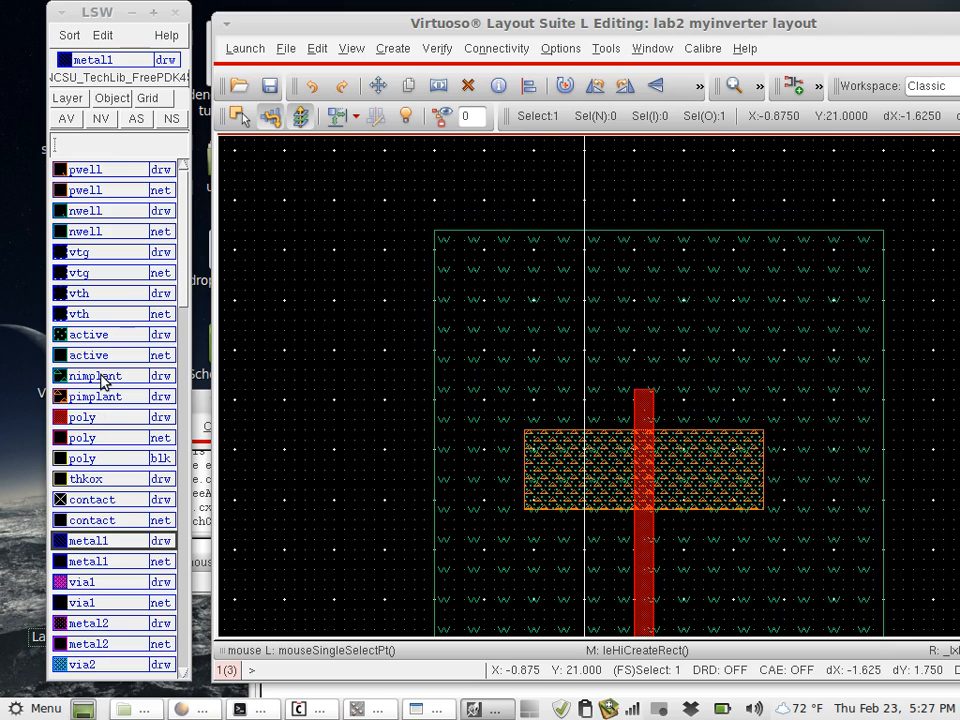
# - Check the layers of the overlapping rectangles on the lower metal1 rail in the p-well and delete the nimplant rectangle there
pyautogui.click(101, 376)
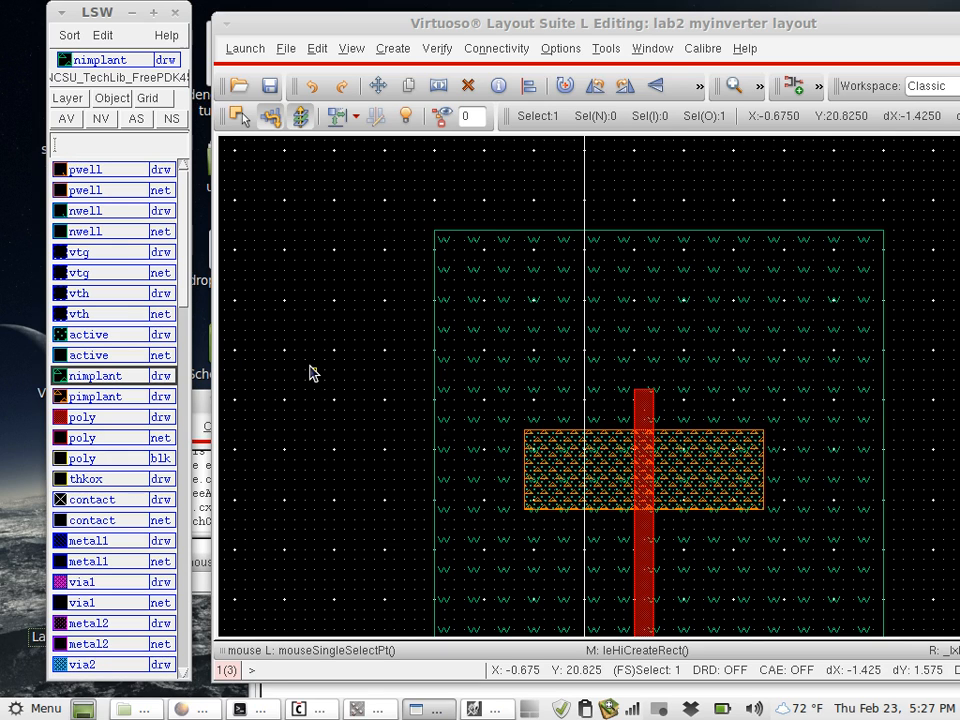
pyautogui.scroll(-5, 374, 502)
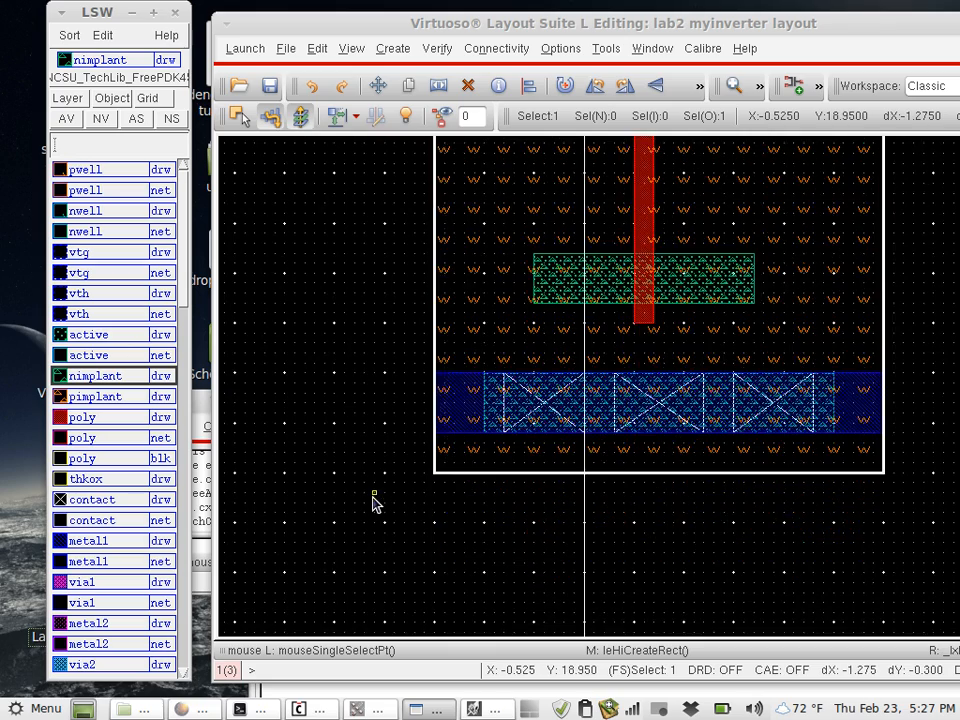
pyautogui.scroll(-3, 374, 502)
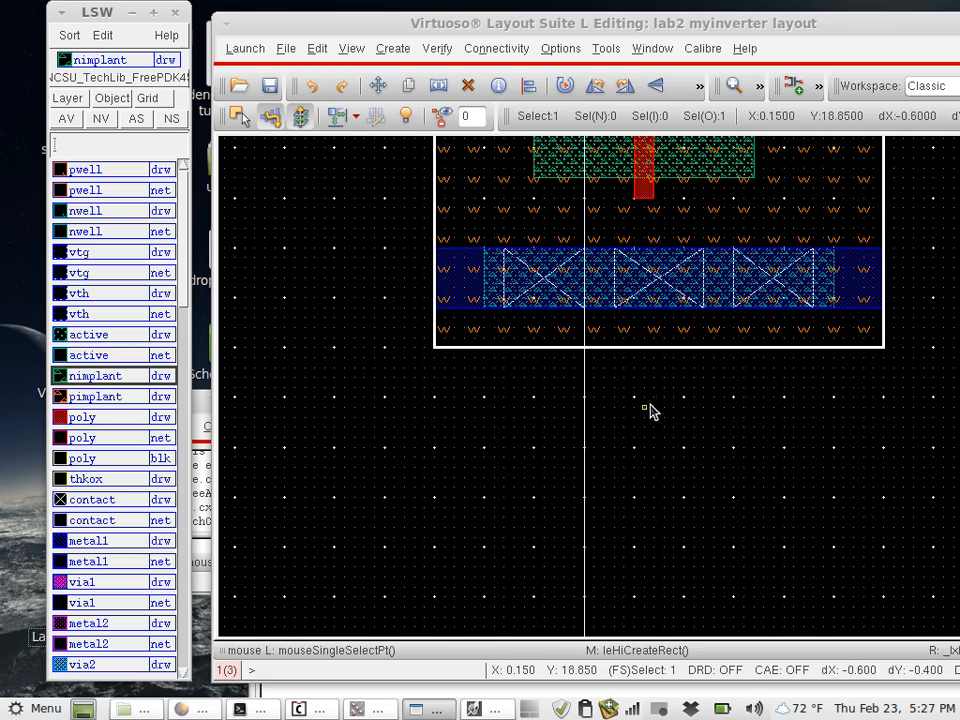
pyautogui.click(711, 285)
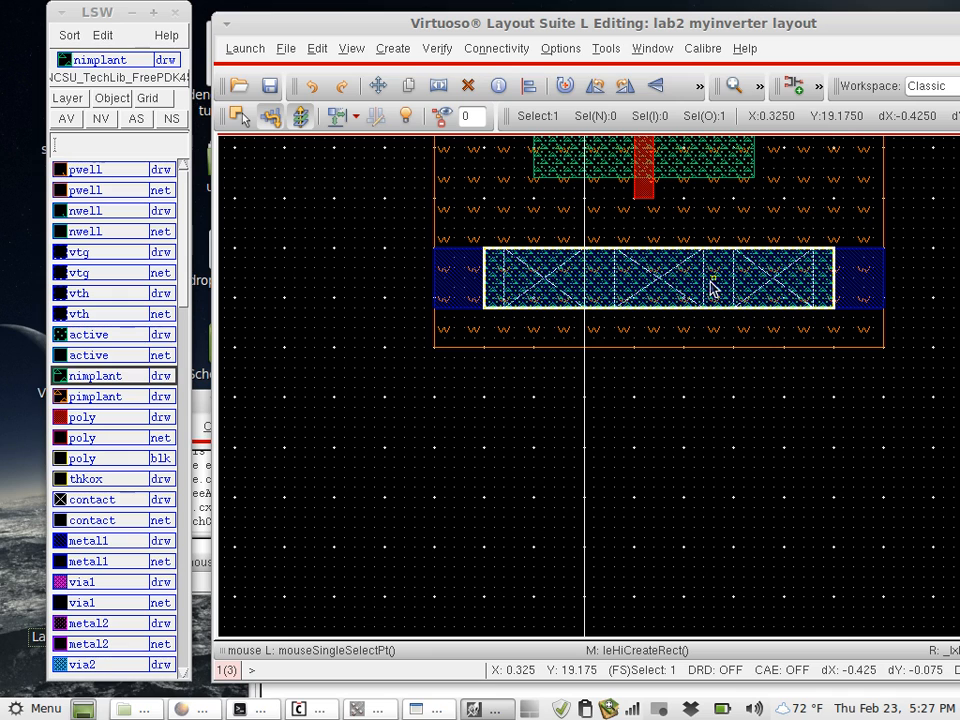
pyautogui.press('q')
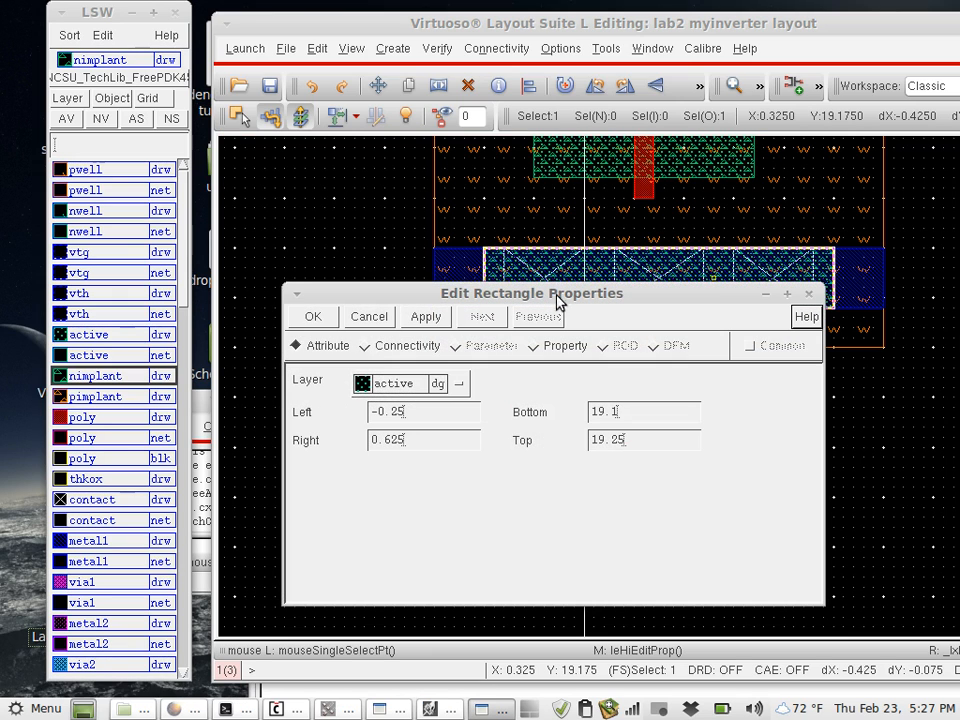
pyautogui.click(389, 316)
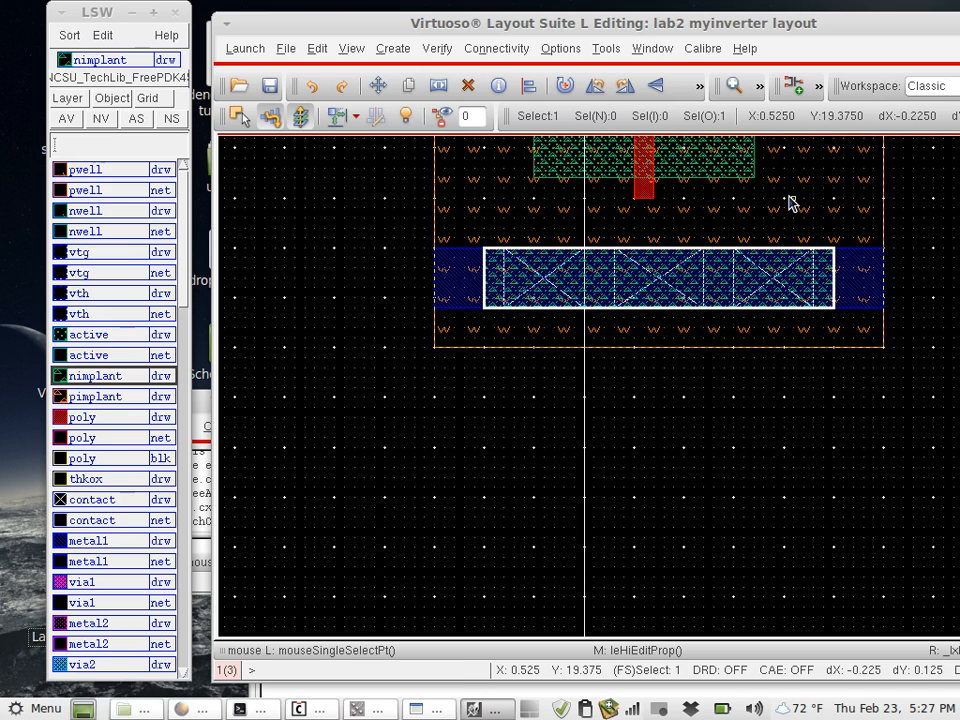
pyautogui.press('q')
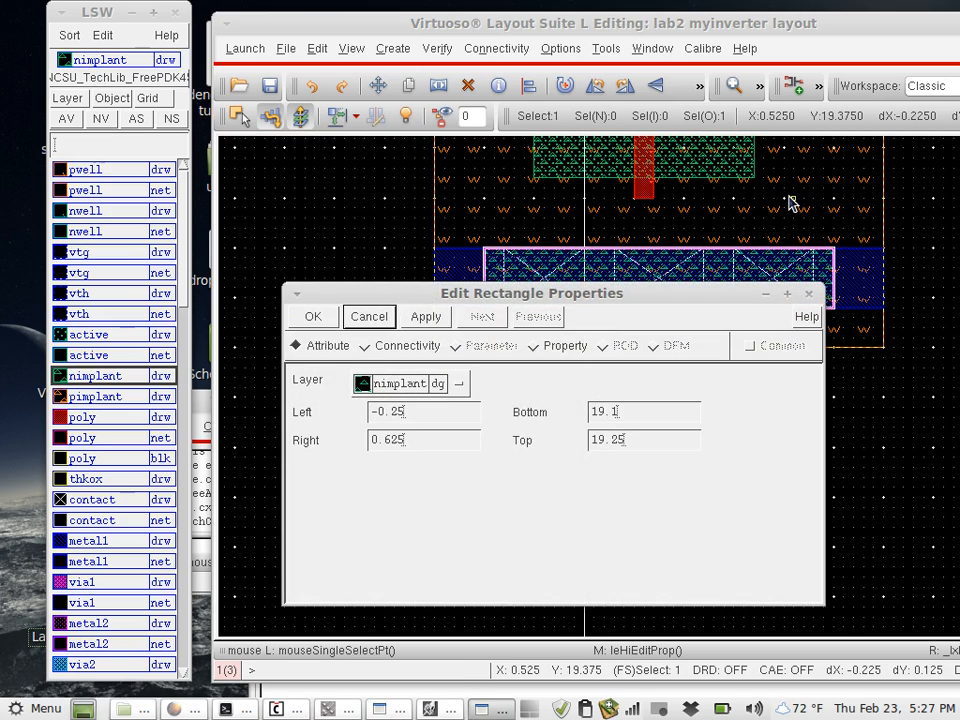
pyautogui.click(370, 317)
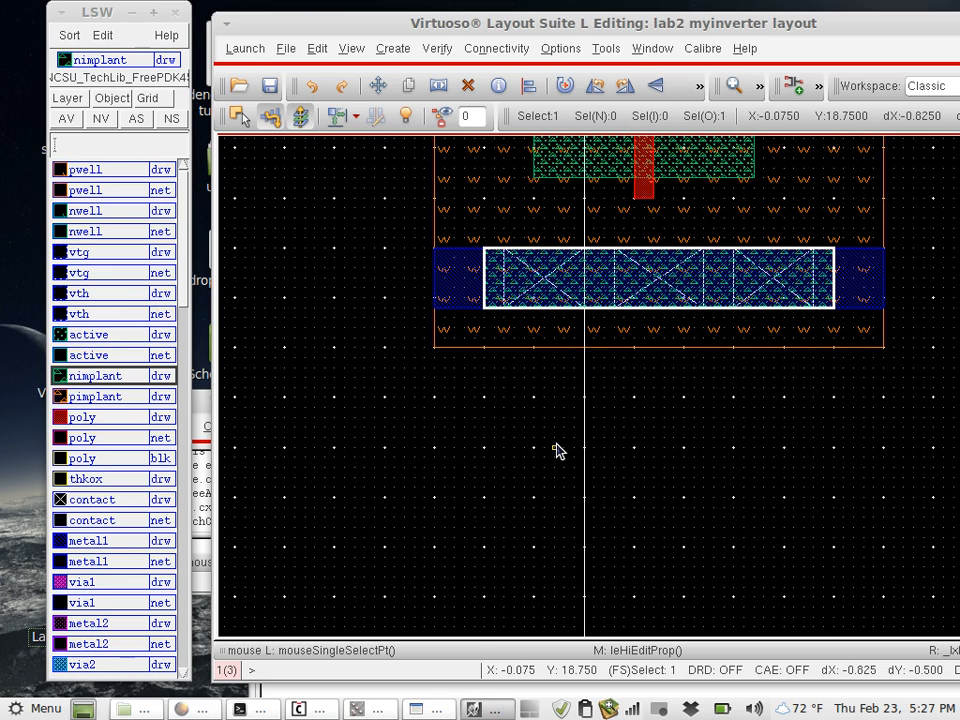
pyautogui.press('Delete')
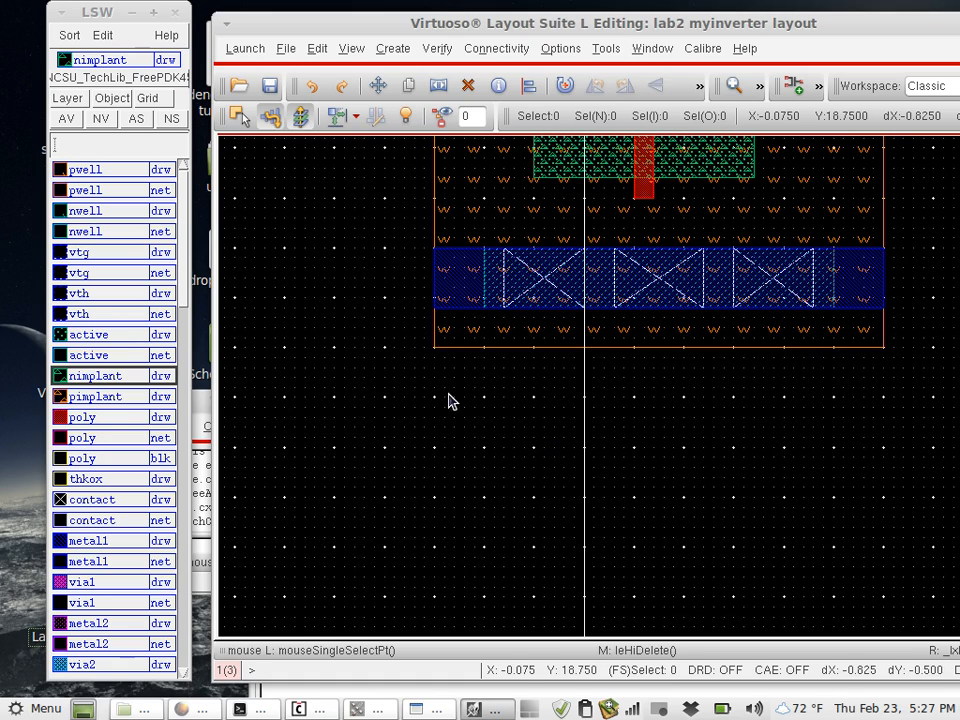
# - Draw a pimplant rectangle over the active area of the lower rail, from (-0.25, 19.1) to (0.625, 19.25)
pyautogui.click(108, 394)
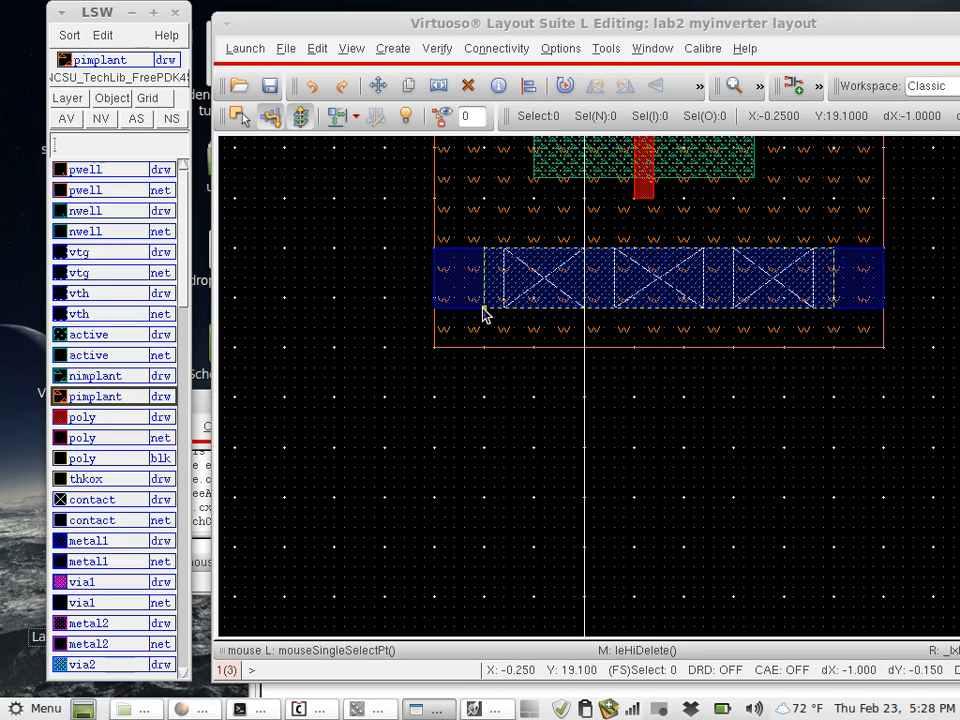
pyautogui.click(664, 274)
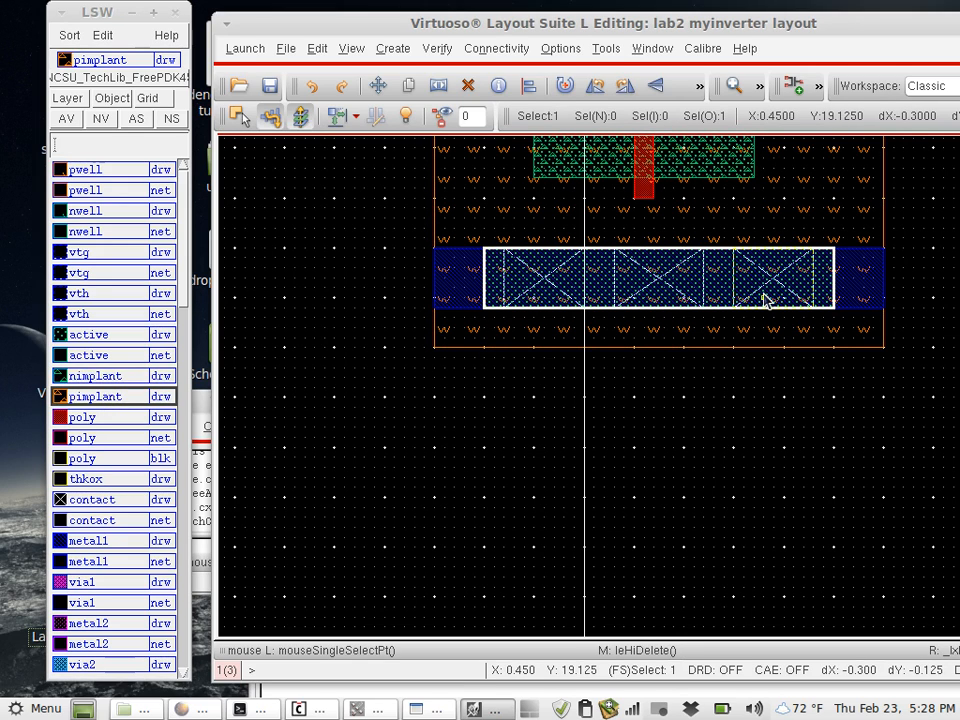
pyautogui.press('Delete')
pyautogui.press('r')
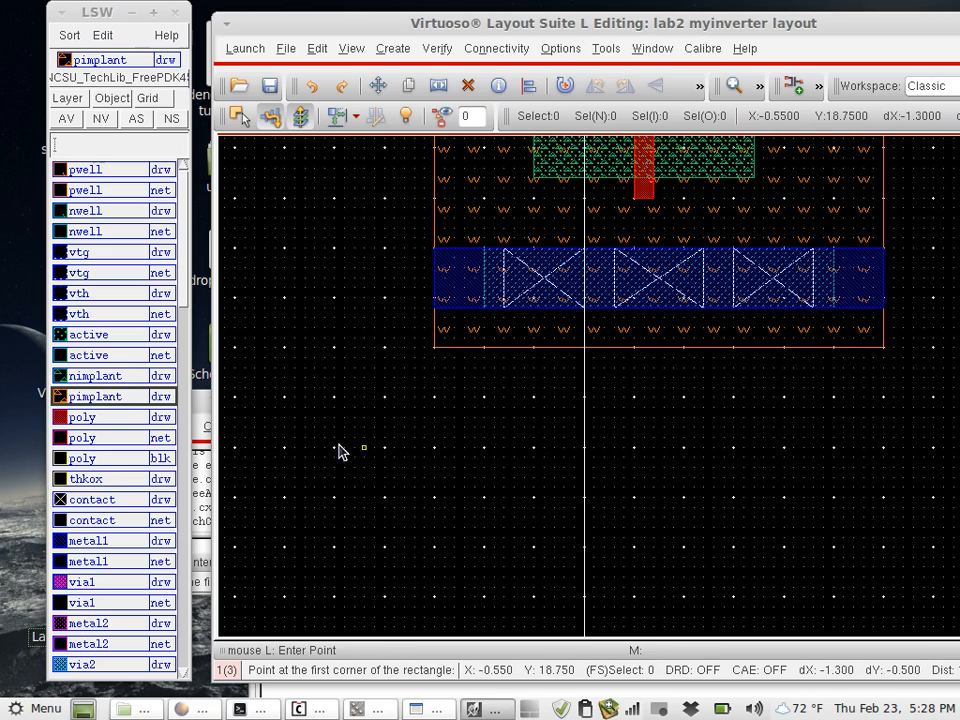
pyautogui.click(484, 312)
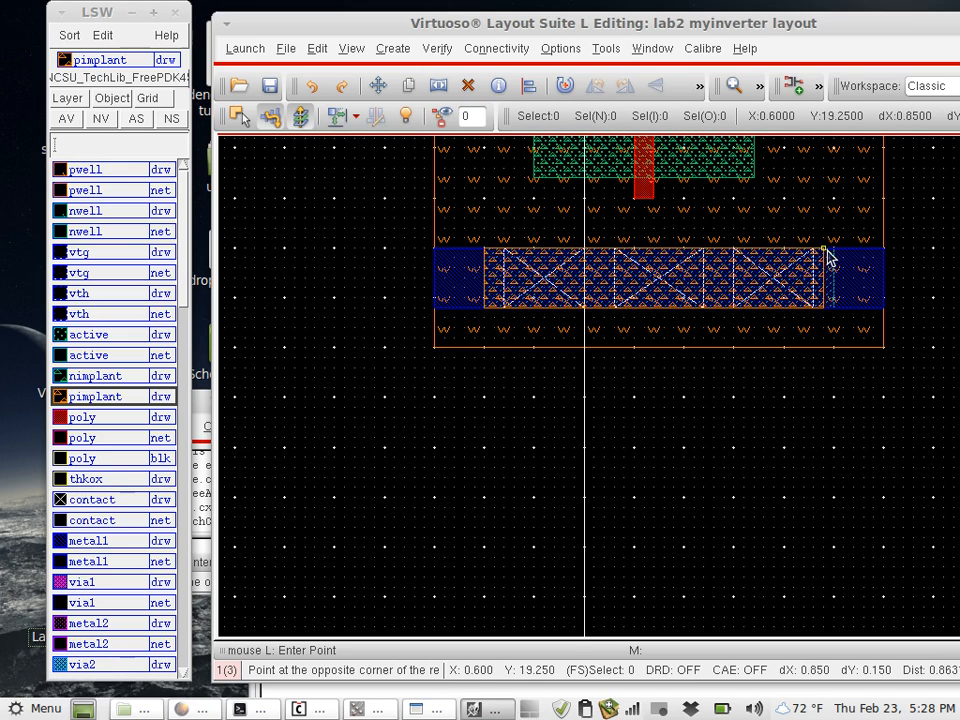
pyautogui.click(834, 256)
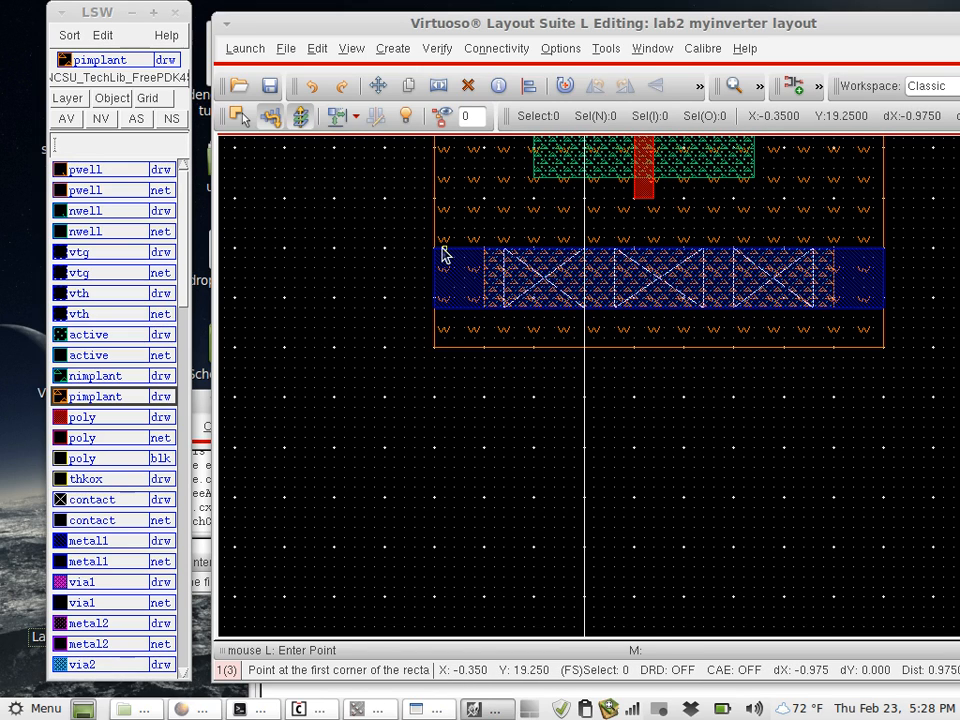
pyautogui.press('Escape')
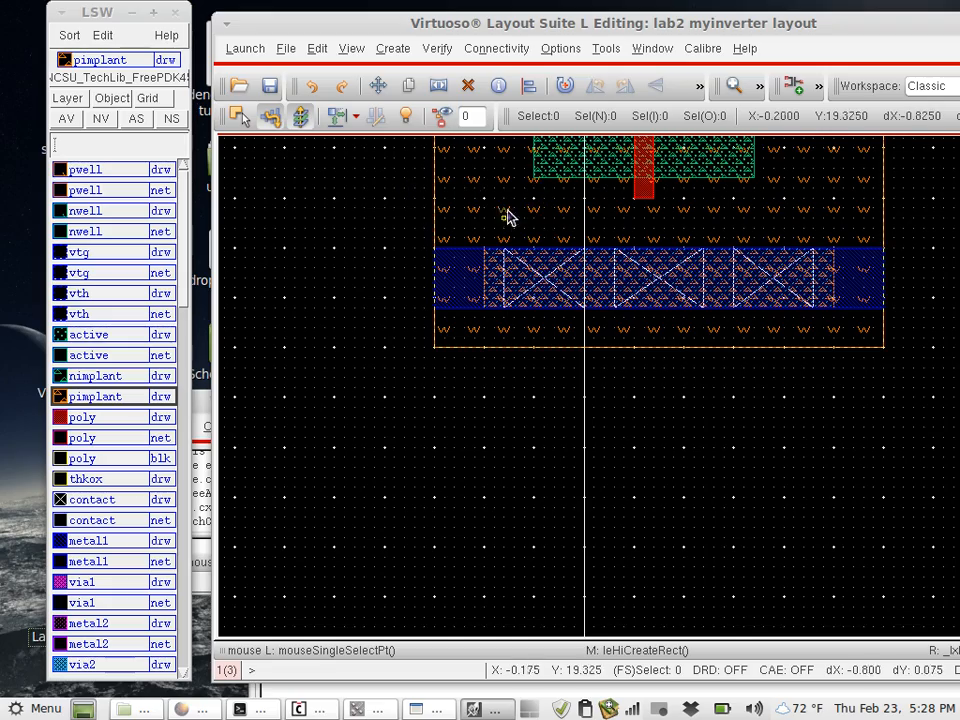
# - Draw an nimplant rectangle about 0.9 by 0.15 inside the n-well above the PMOS, starting at (-0.25, 20.925)
pyautogui.press('Up')
pyautogui.press('Up')
pyautogui.press('Up')
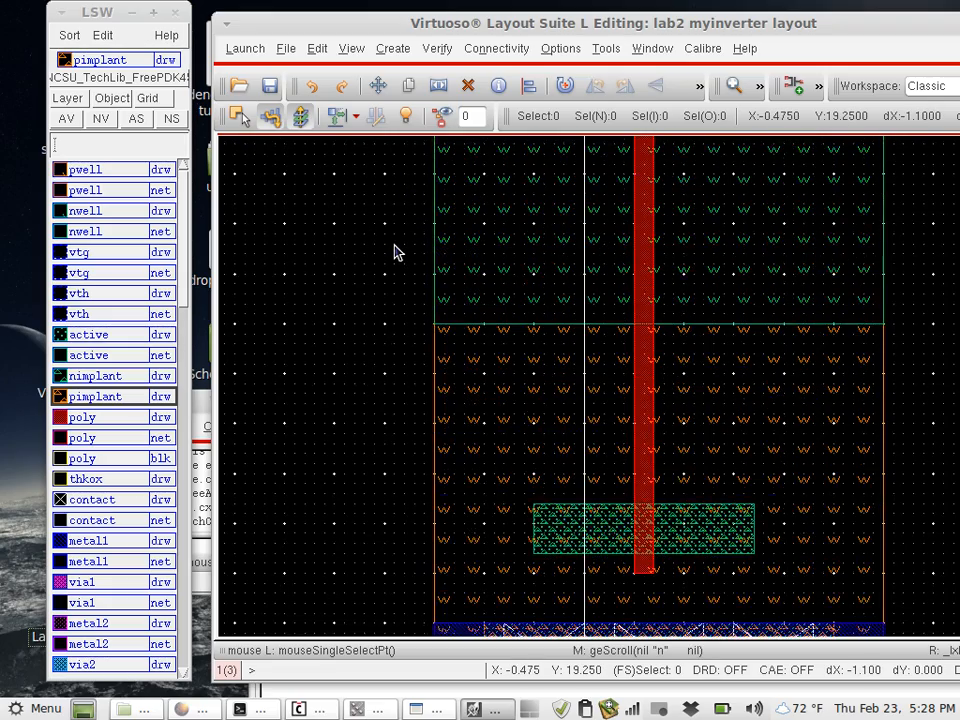
pyautogui.press('Right')
pyautogui.press('Down')
pyautogui.press('Left')
pyautogui.press('Up')
pyautogui.press('Up')
pyautogui.press('Up')
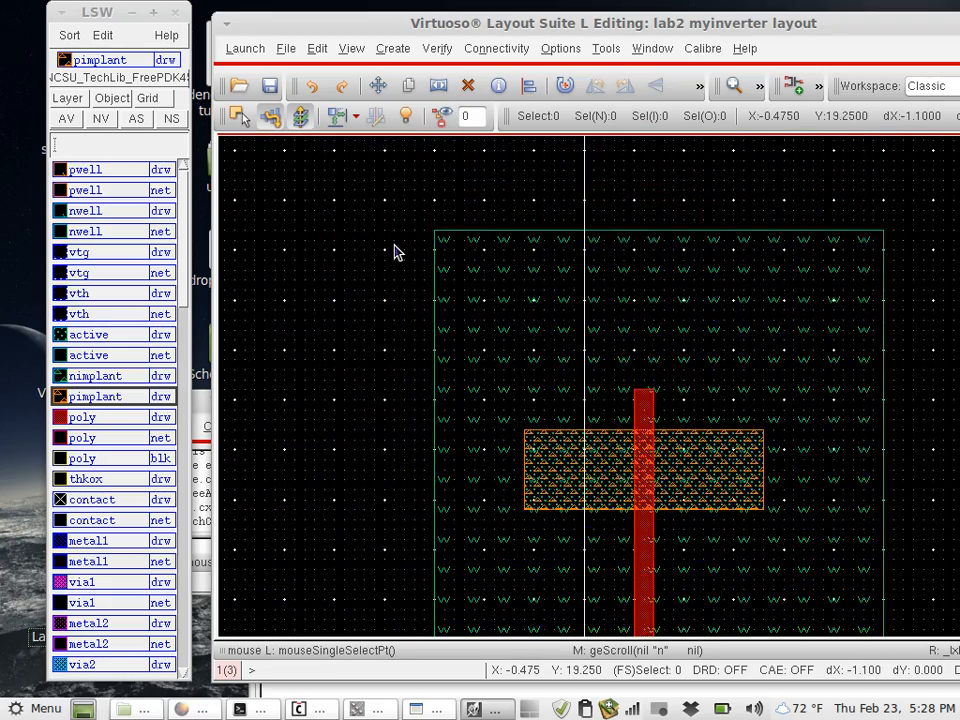
pyautogui.press('Up')
pyautogui.press('Down')
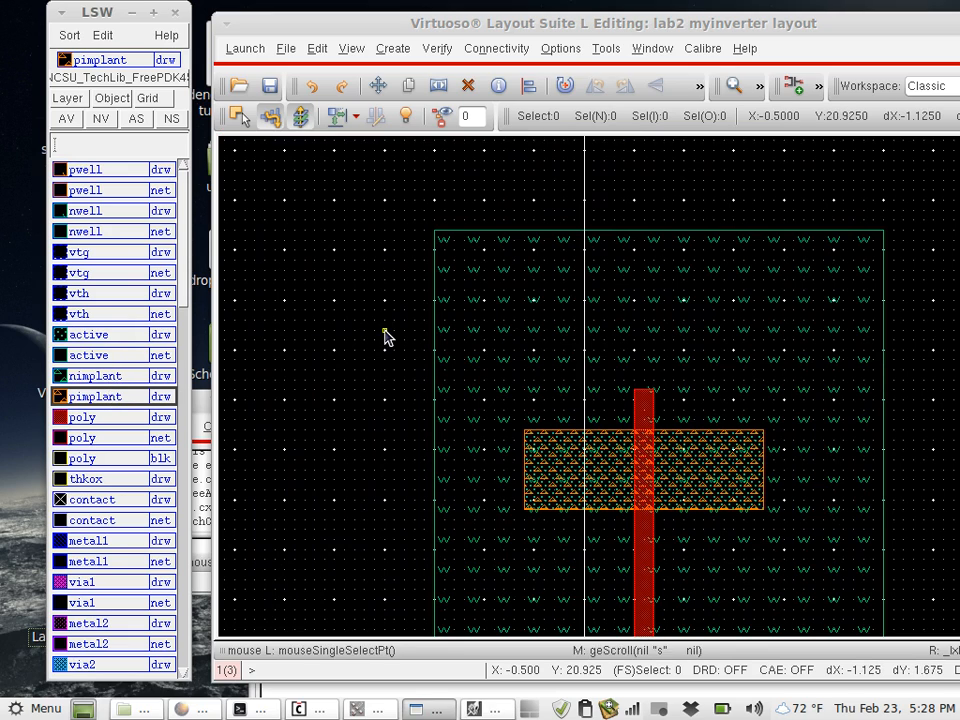
pyautogui.click(100, 377)
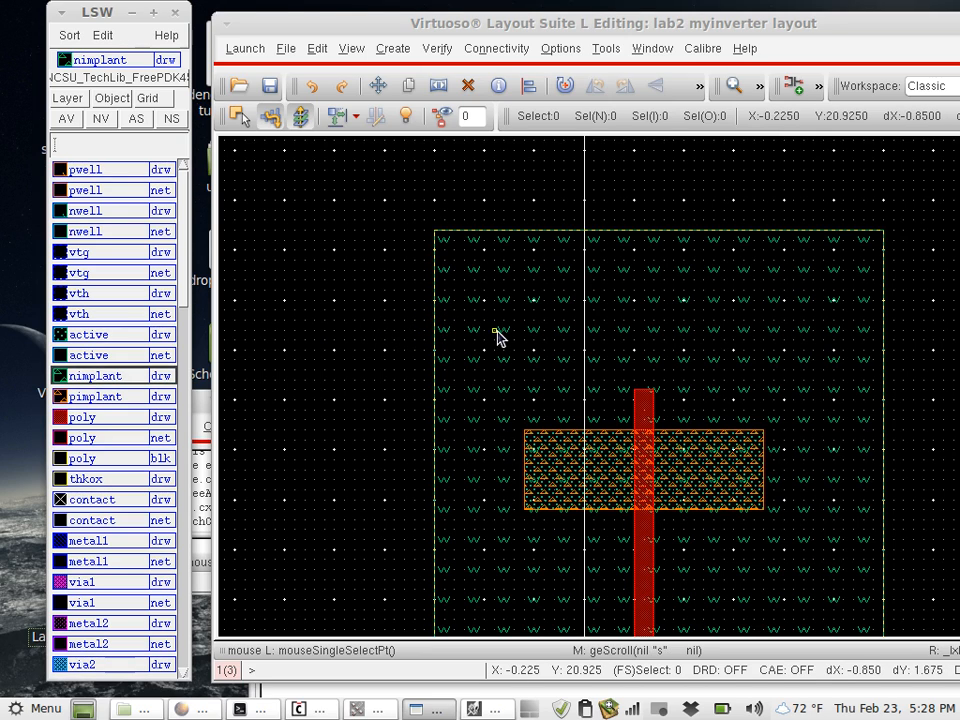
pyautogui.click(484, 326)
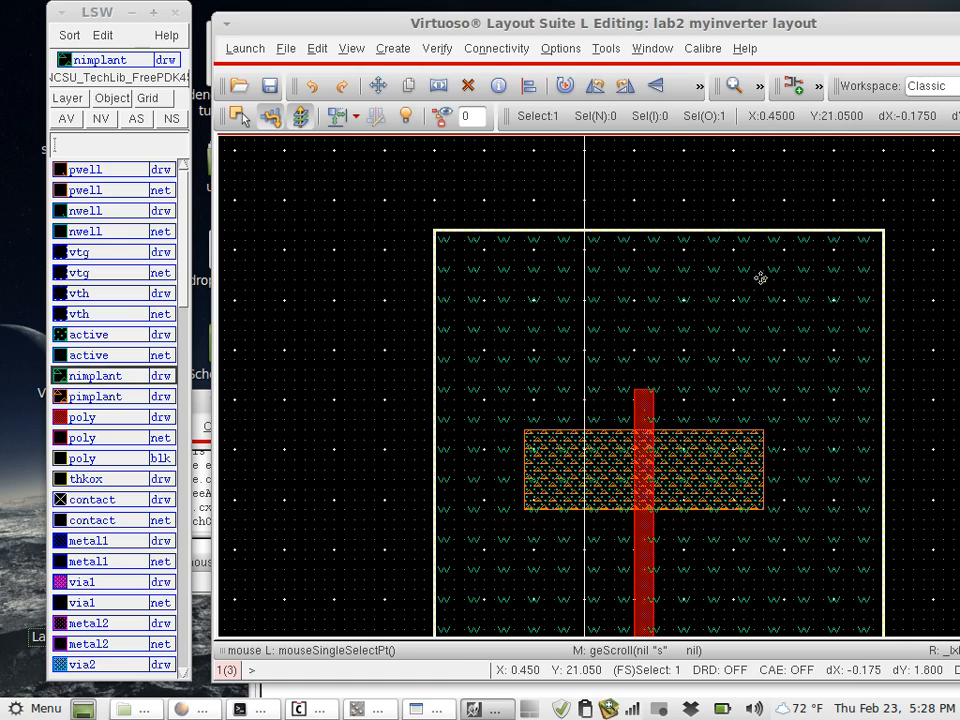
pyautogui.press('r')
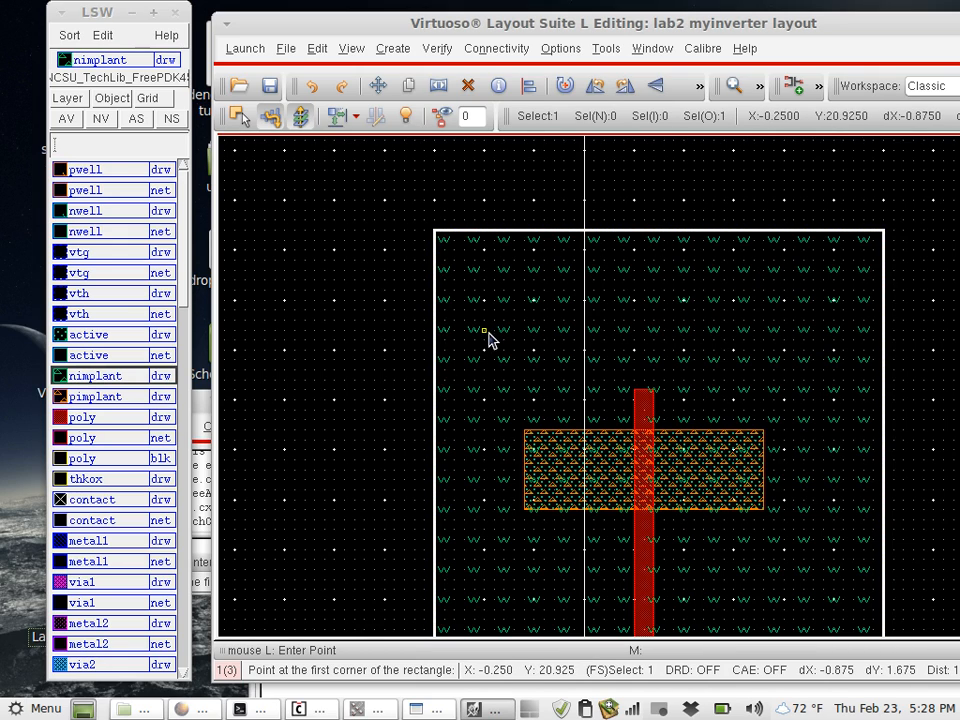
pyautogui.click(485, 331)
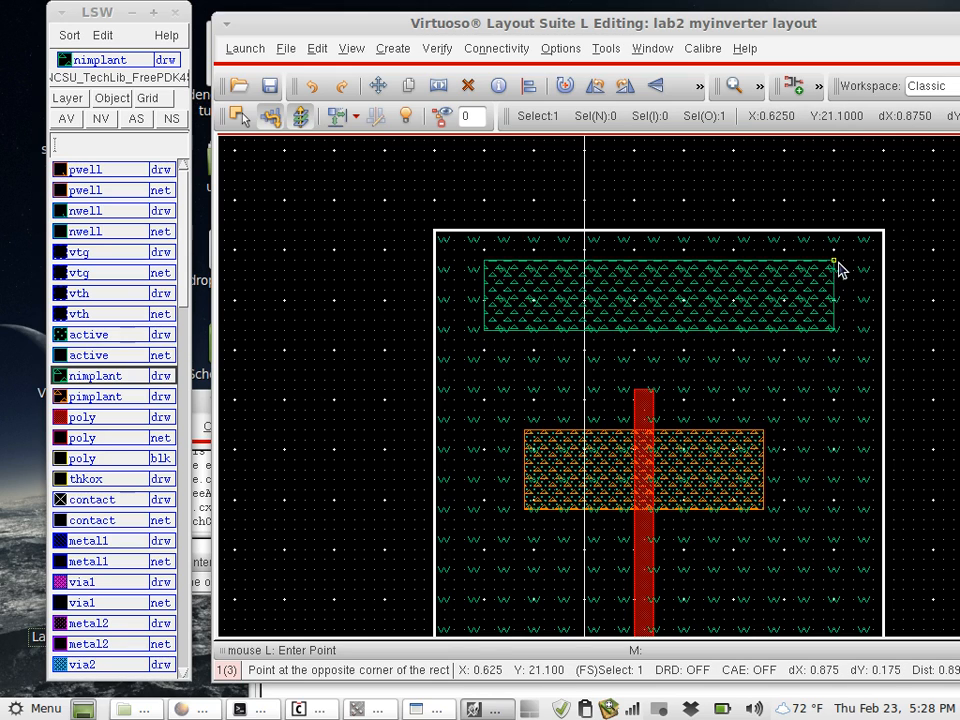
pyautogui.click(843, 270)
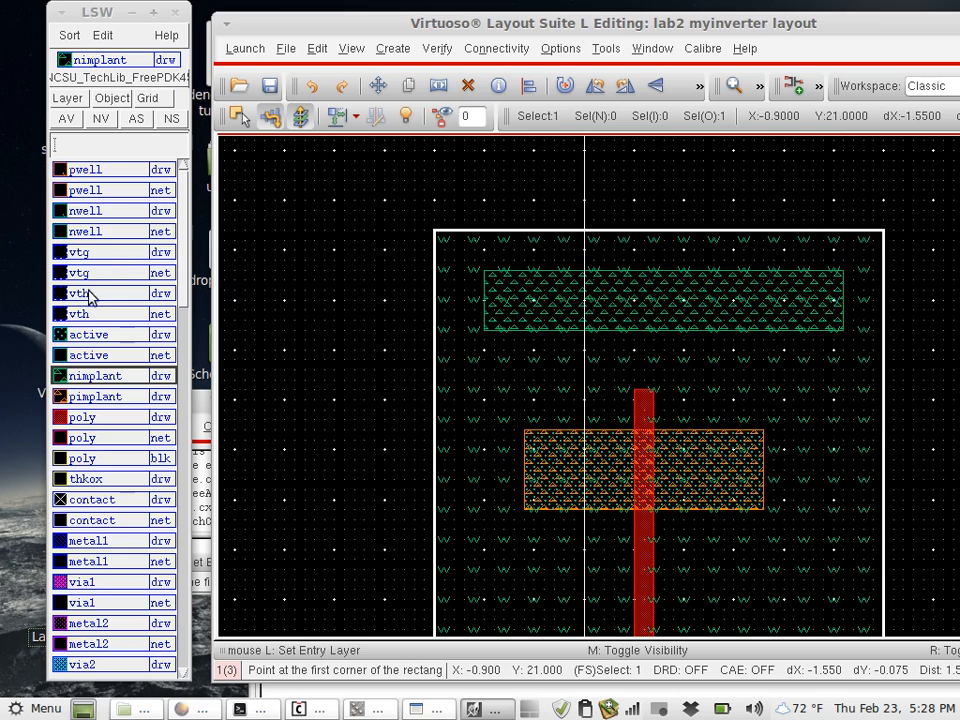
# - Draw an active rectangle exactly covering the nimplant rectangle at the upper end of the n-well
pyautogui.click(92, 334)
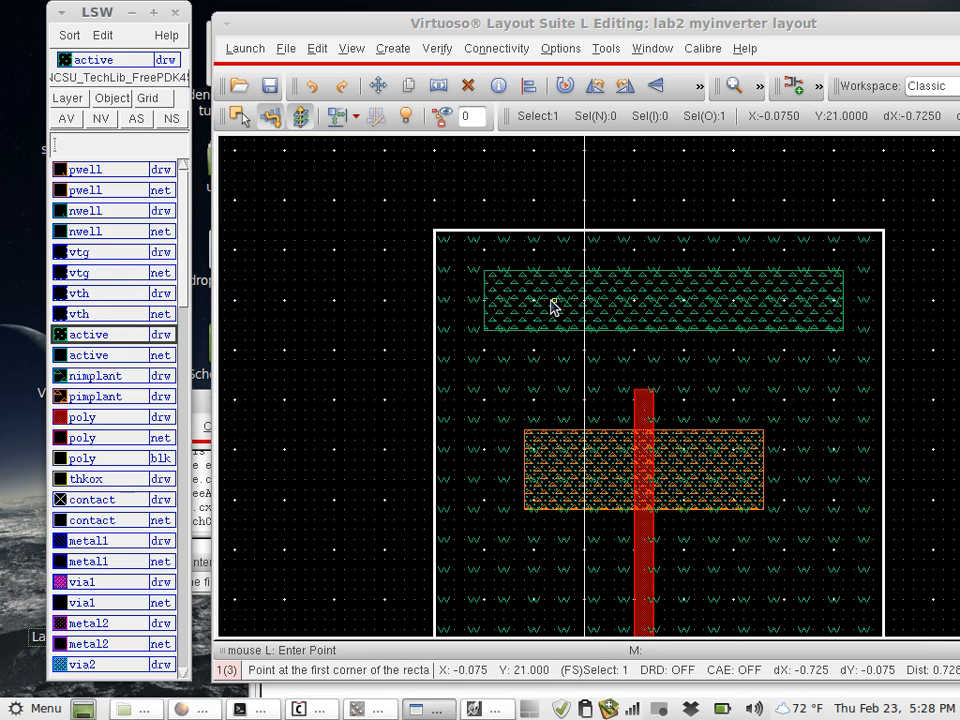
pyautogui.click(484, 331)
pyautogui.click(845, 279)
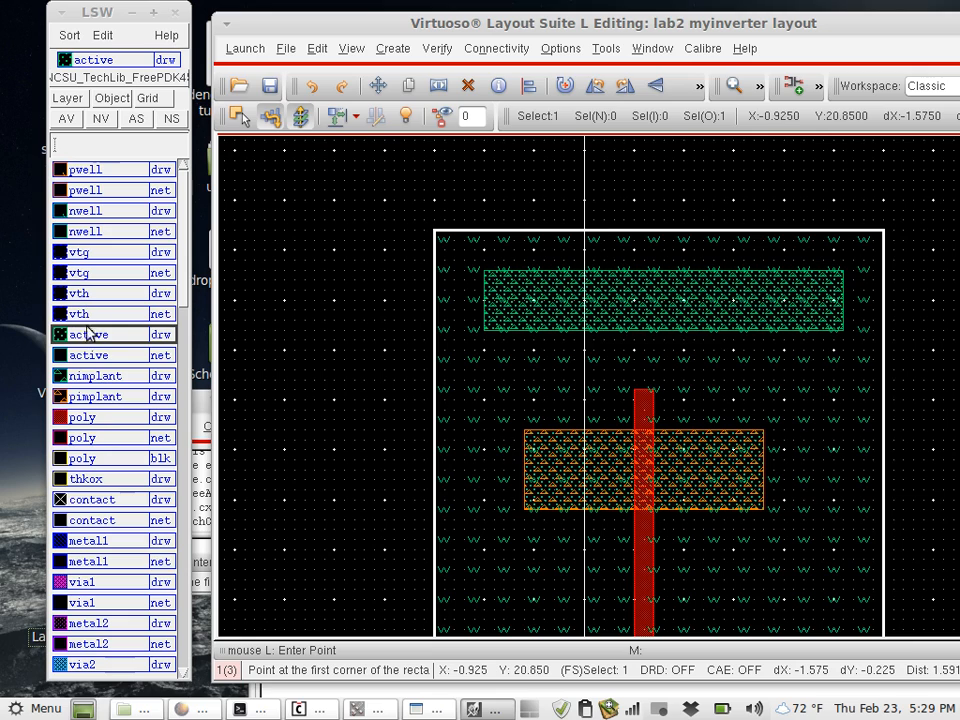
# - Draw a metal1 rail across the full n-well width over the upper active area, from (-0.375, 20.925) to (0.75, 21.075)
pyautogui.click(90, 541)
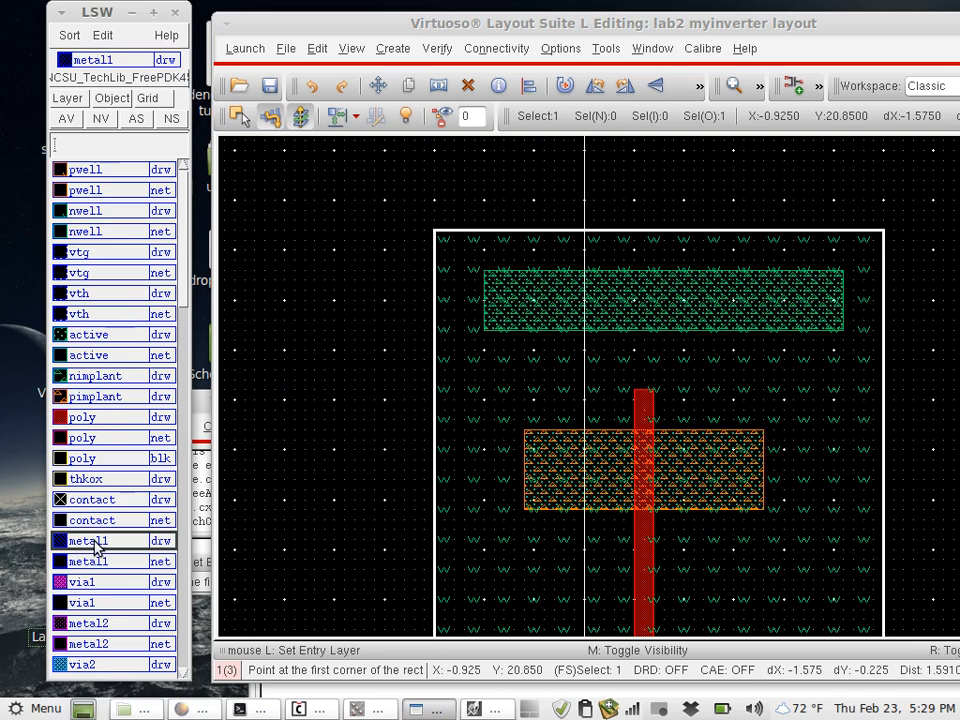
pyautogui.click(435, 329)
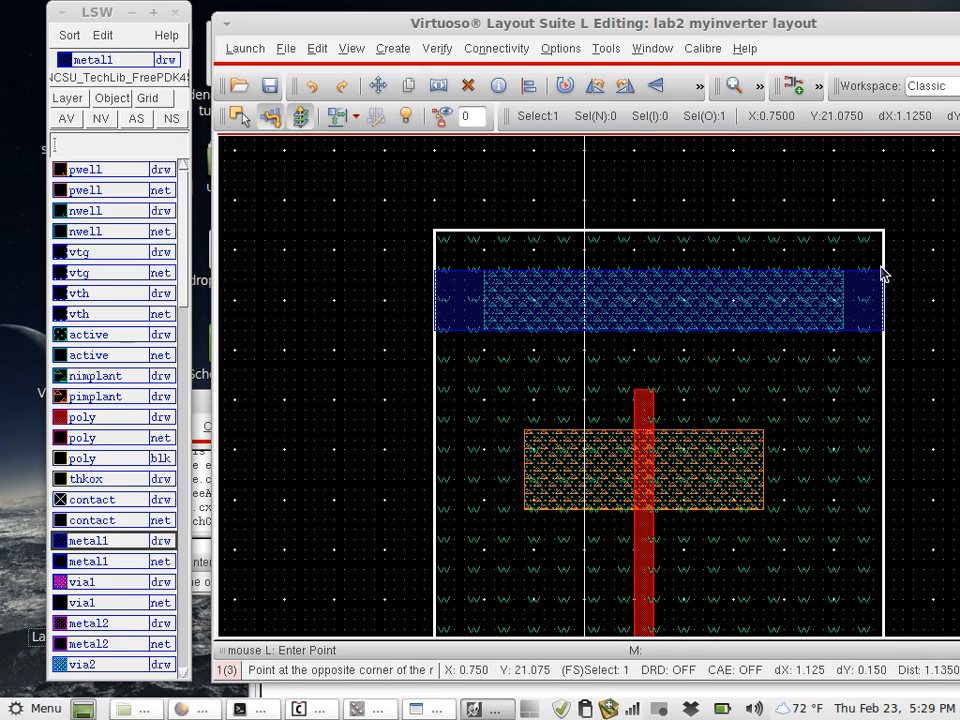
pyautogui.click(882, 272)
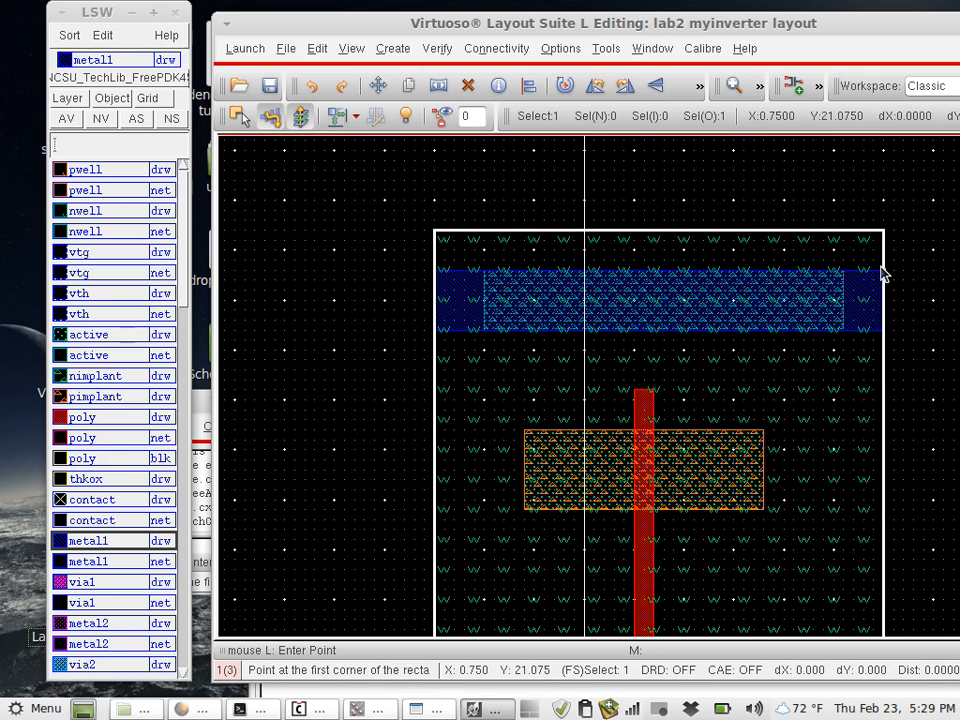
# - Draw four contact rectangles, about 0.125 to 0.175 wide and 0.15 tall, spaced along the active area of the upper metal1 rail
pyautogui.click(95, 500)
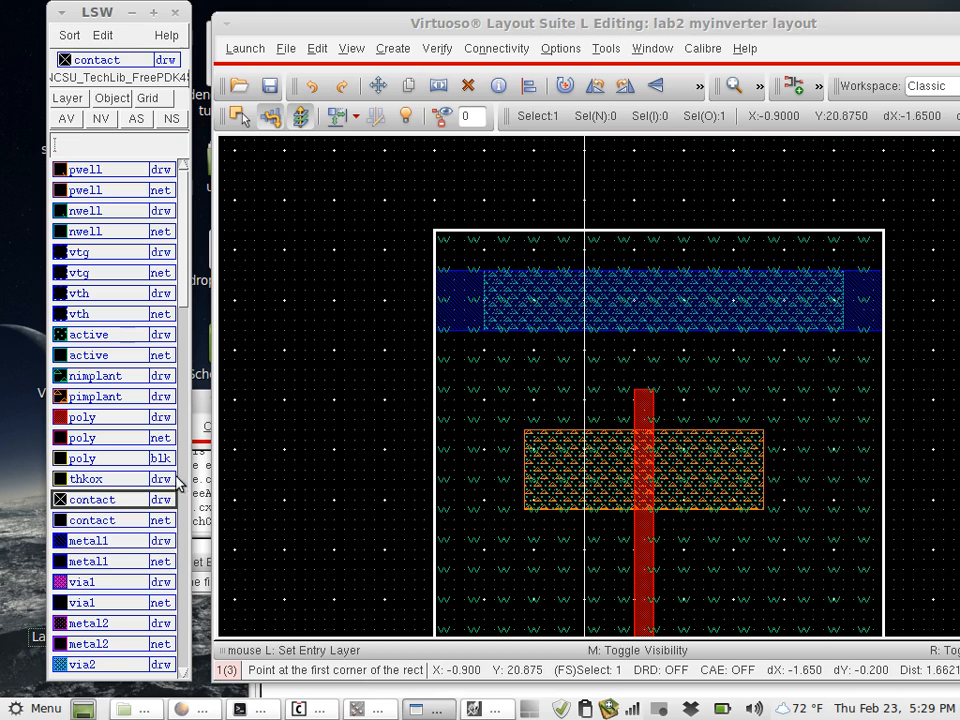
pyautogui.click(504, 330)
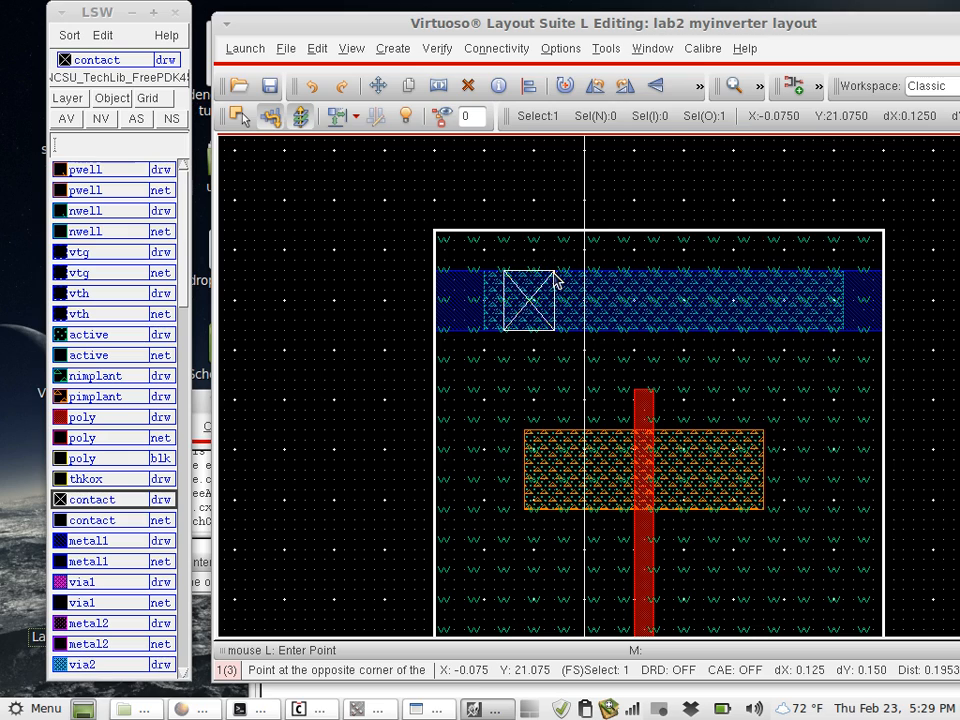
pyautogui.click(555, 271)
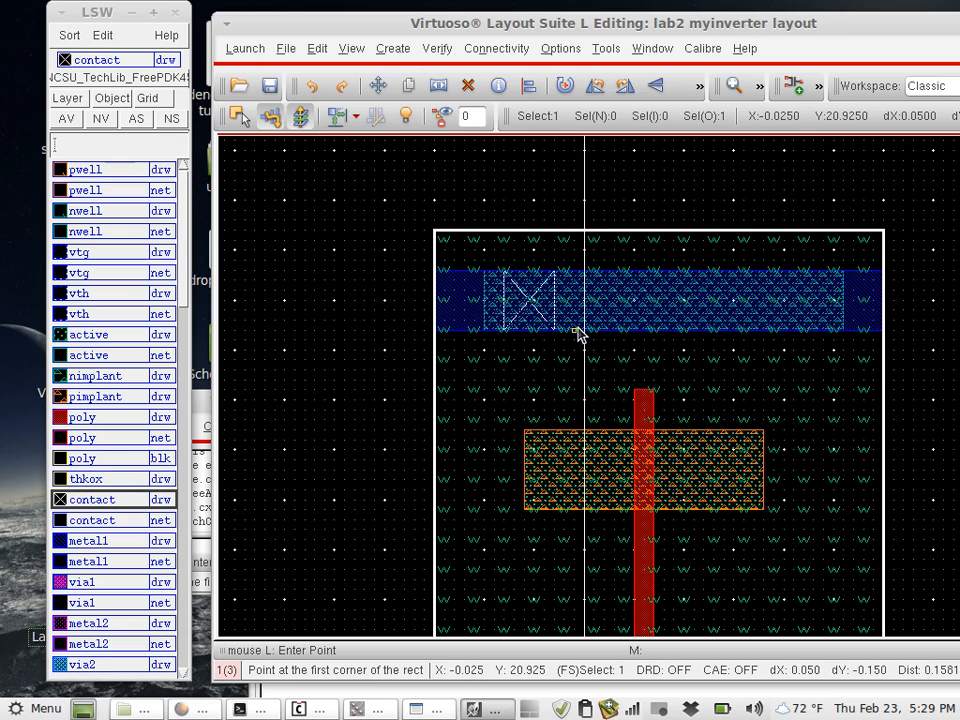
pyautogui.click(577, 331)
pyautogui.click(635, 271)
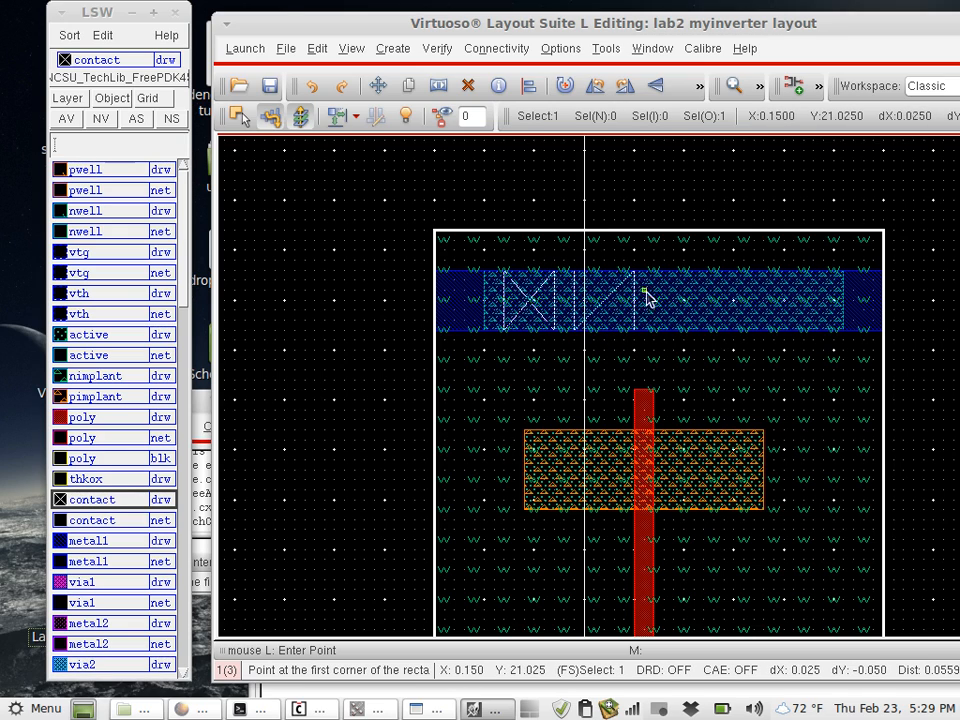
pyautogui.click(664, 331)
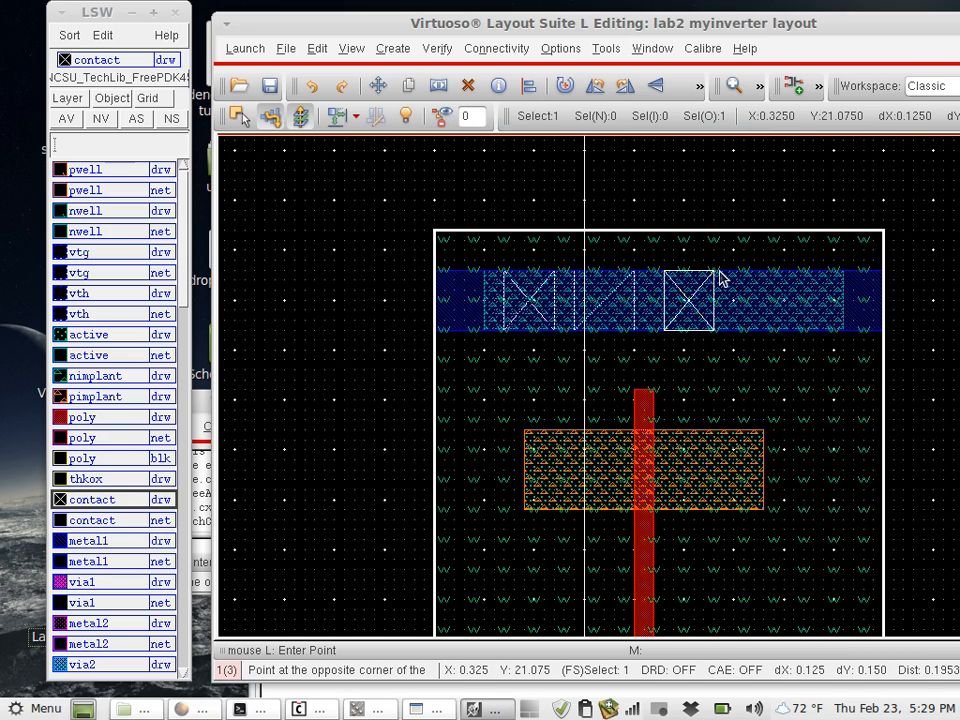
pyautogui.click(720, 272)
pyautogui.click(755, 331)
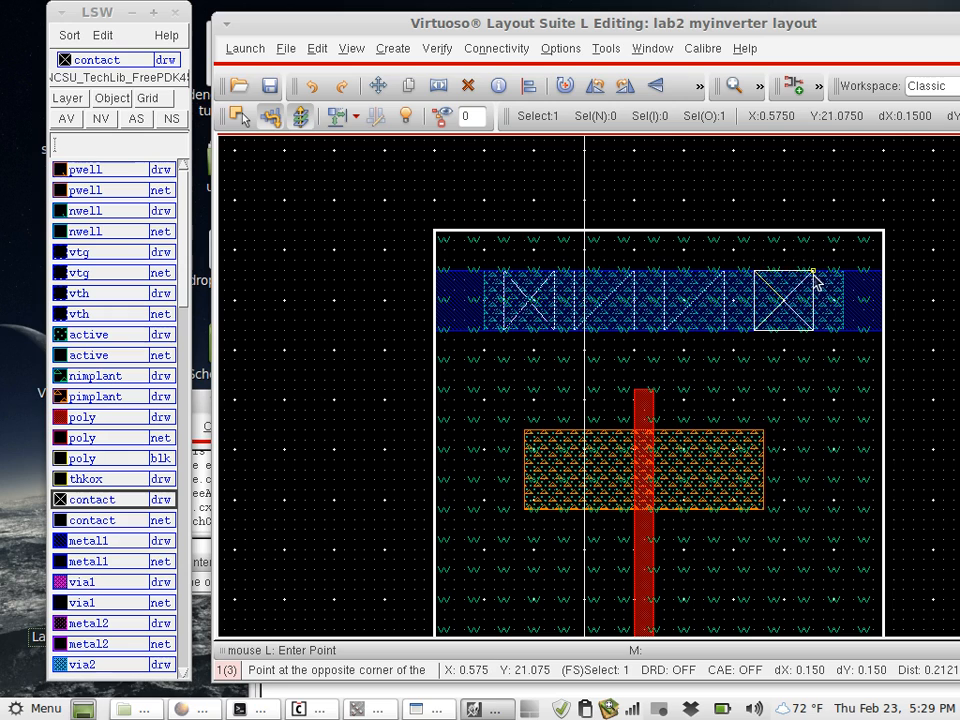
pyautogui.click(822, 272)
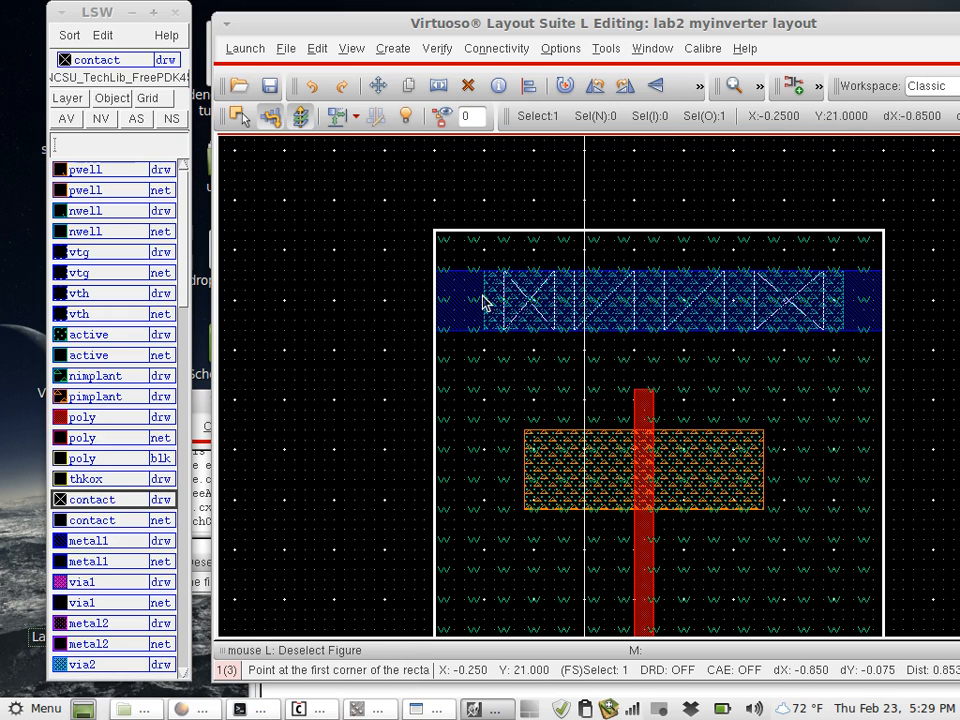
# - Examine the whole inverter layout, from the n-well tap rail and PMOS along the poly gate to the NMOS and p-well tap rail
pyautogui.keyDown('ctrl'); pyautogui.scroll(-2, 483, 302); pyautogui.keyUp('ctrl')
pyautogui.keyDown('ctrl'); pyautogui.scroll(1, 577, 392); pyautogui.keyUp('ctrl')
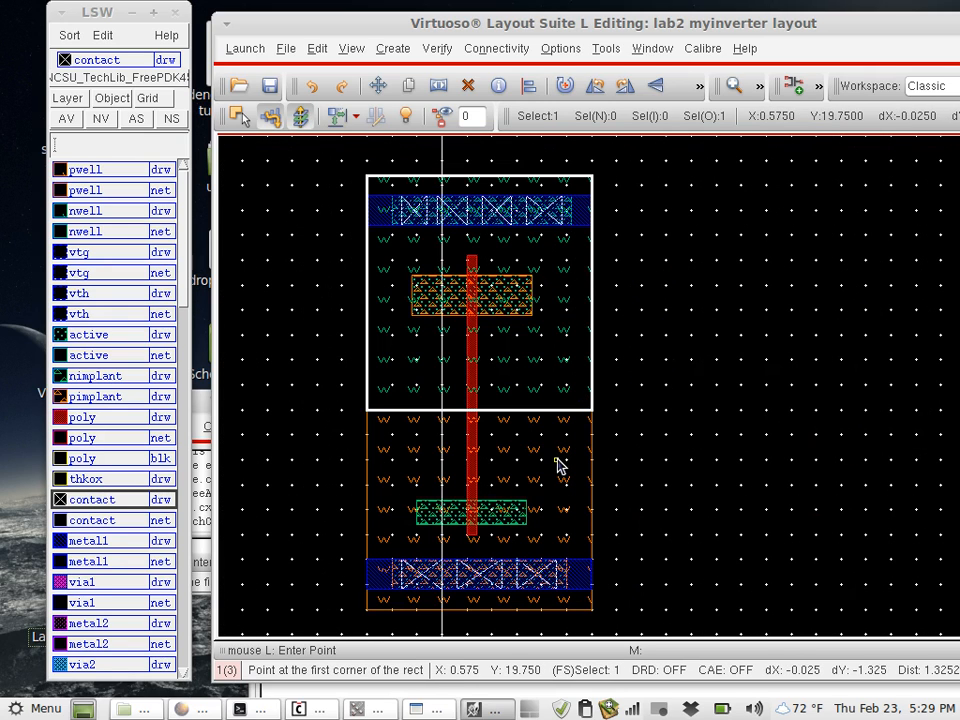
pyautogui.keyDown('ctrl'); pyautogui.scroll(1, 557, 465); pyautogui.keyUp('ctrl')
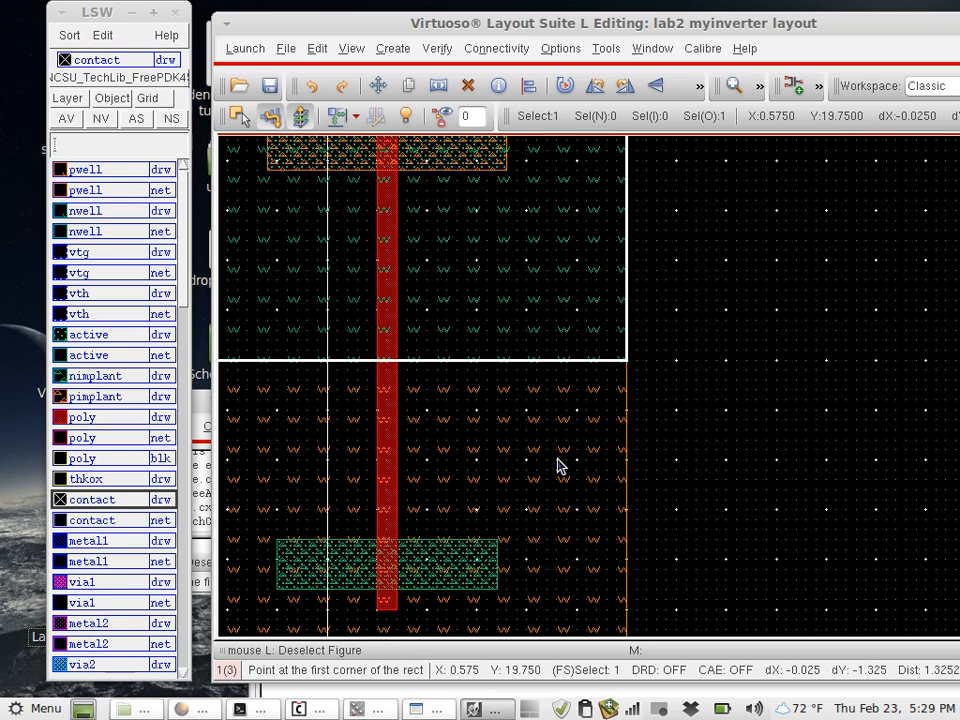
pyautogui.keyDown('ctrl'); pyautogui.scroll(-1, 557, 465); pyautogui.keyUp('ctrl')
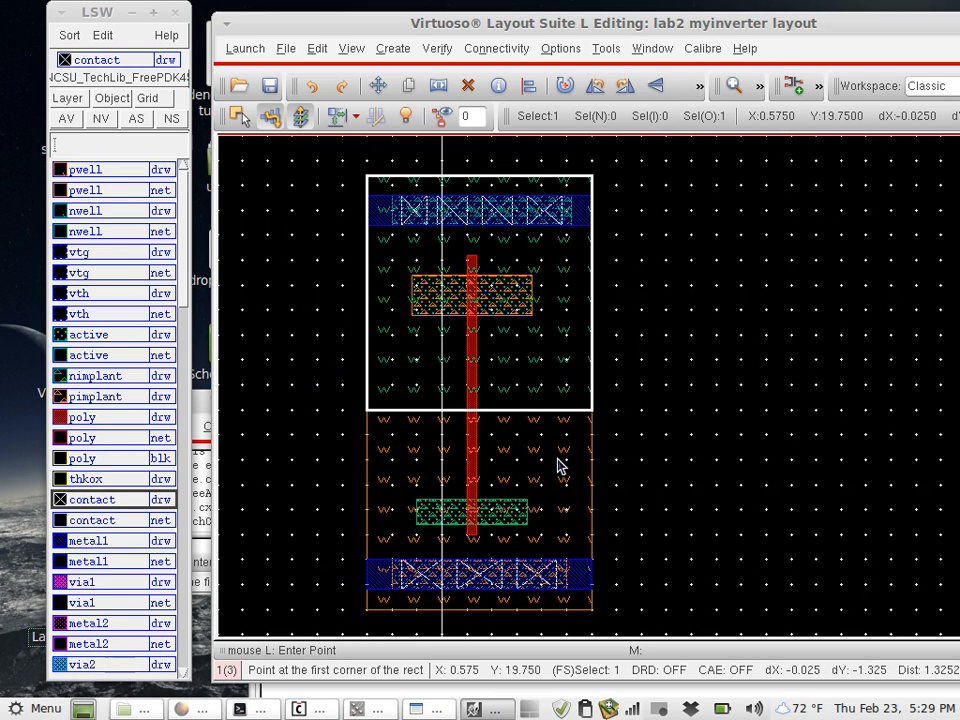
pyautogui.keyDown('ctrl'); pyautogui.scroll(2, 557, 465); pyautogui.keyUp('ctrl')
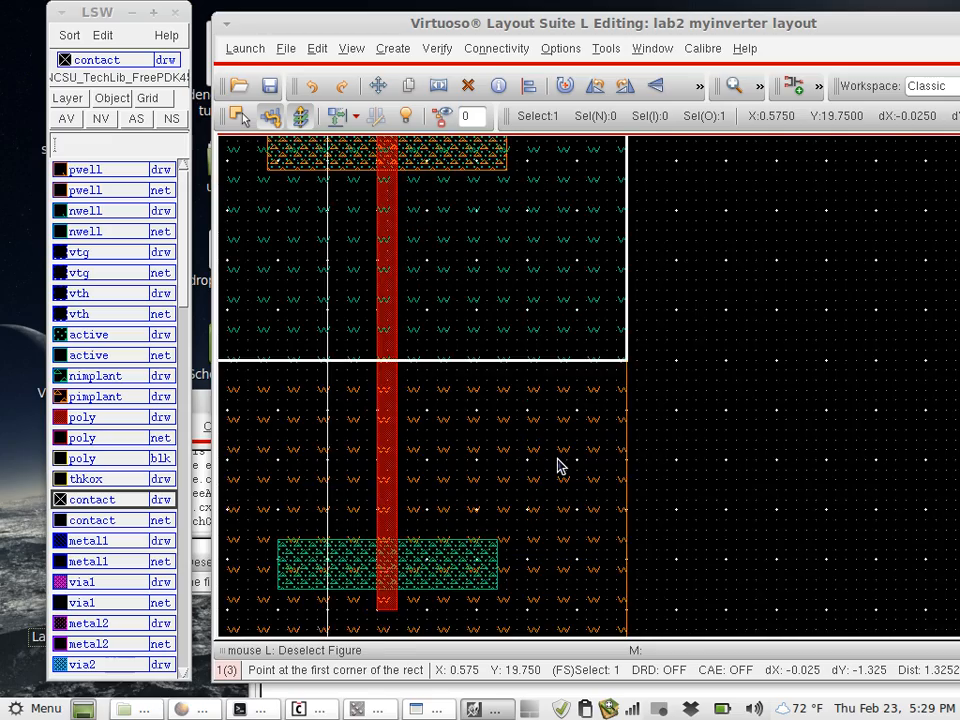
pyautogui.keyDown('ctrl'); pyautogui.scroll(-2, 557, 465); pyautogui.keyUp('ctrl')
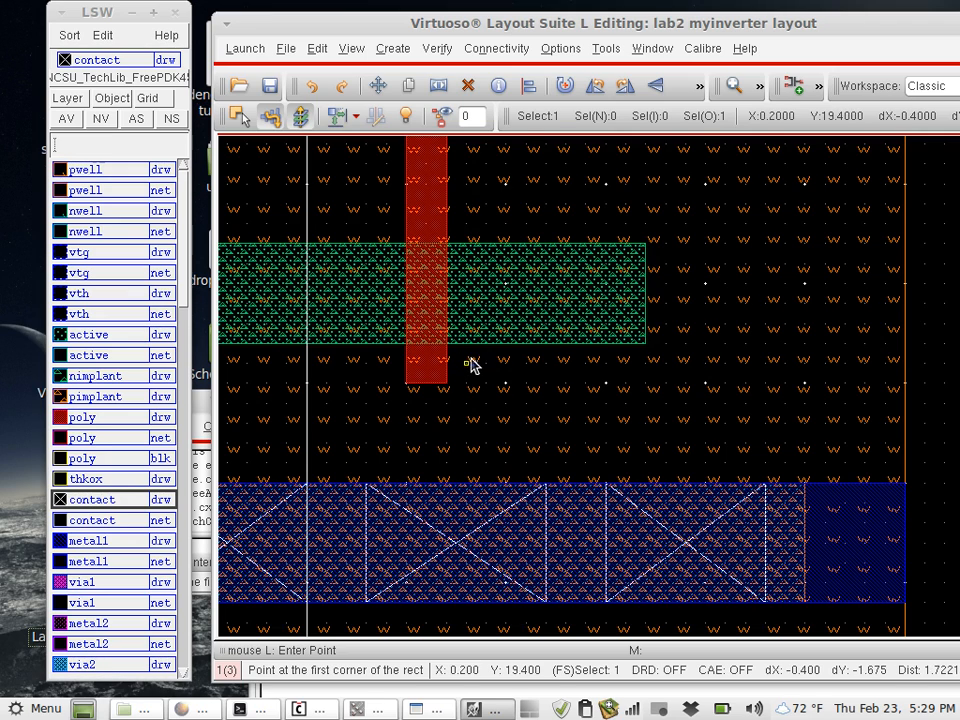
pyautogui.keyDown('ctrl'); pyautogui.scroll(-1, 451, 361); pyautogui.keyUp('ctrl')
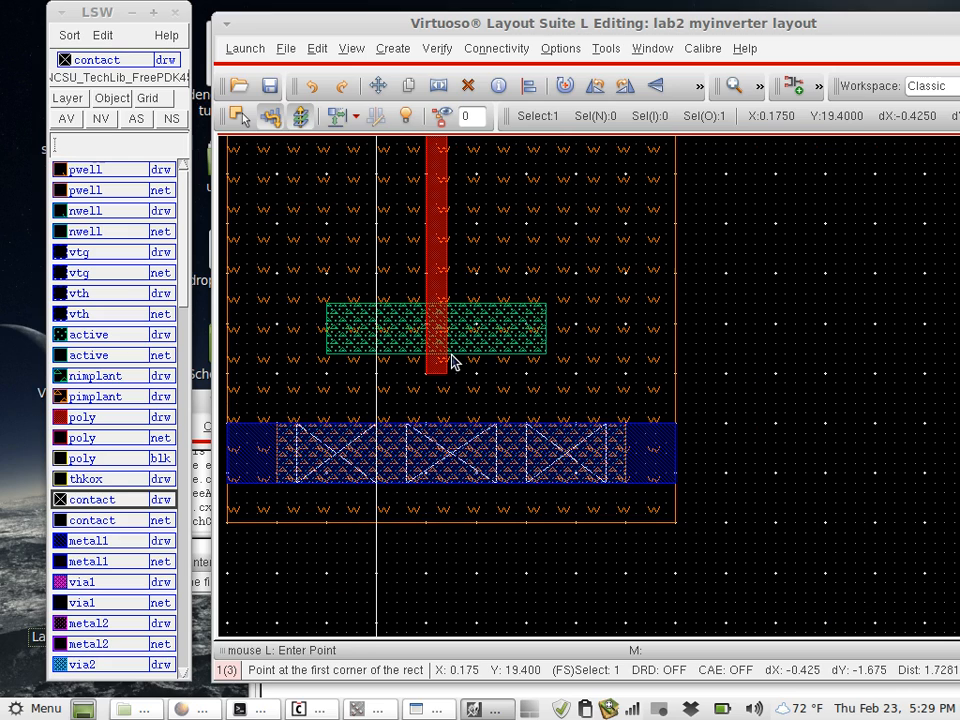
pyautogui.keyDown('ctrl'); pyautogui.scroll(-1, 451, 361); pyautogui.keyUp('ctrl')
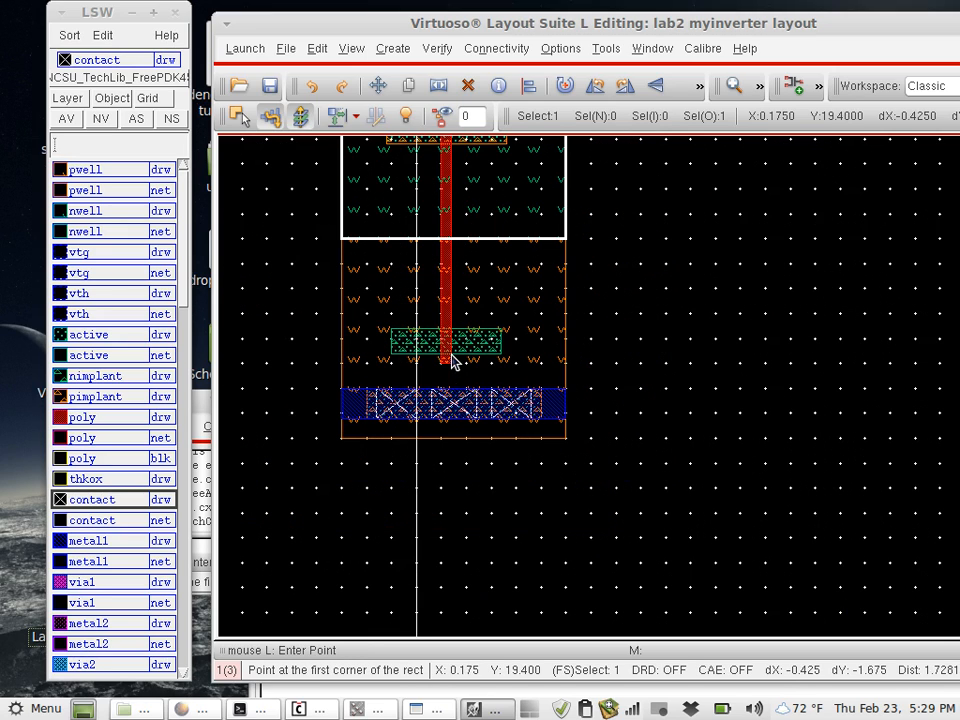
pyautogui.scroll(1, 636, 259)
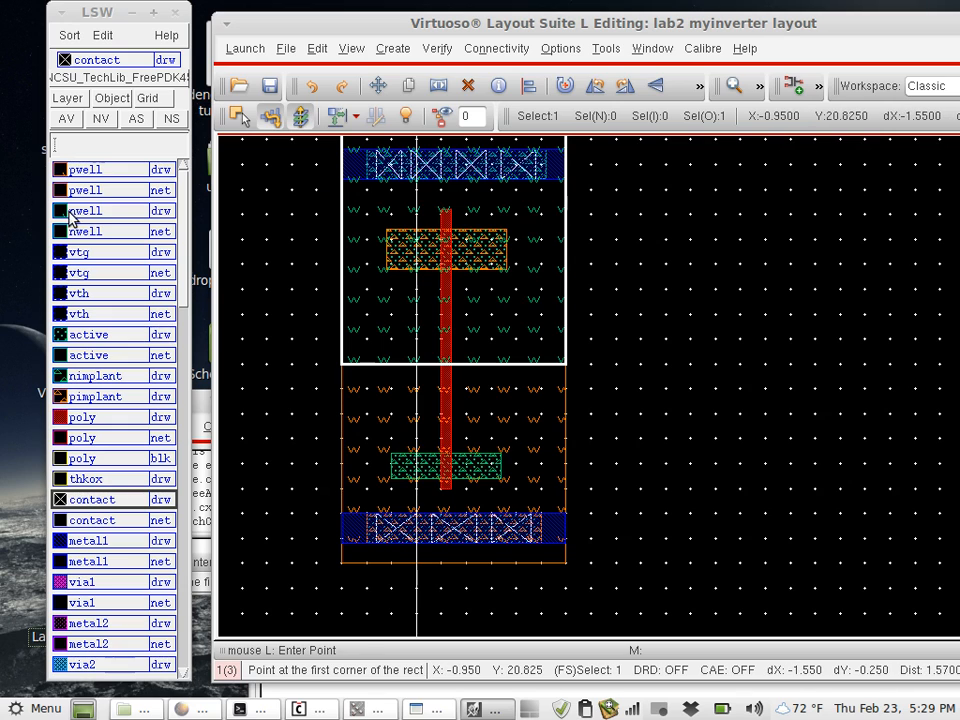
# - Draw a metal1 strap from the right end of the PMOS active area up to the upper rail, from (0.375, 20.475) to (0.45, 20.925)
pyautogui.scroll(2, 490, 244)
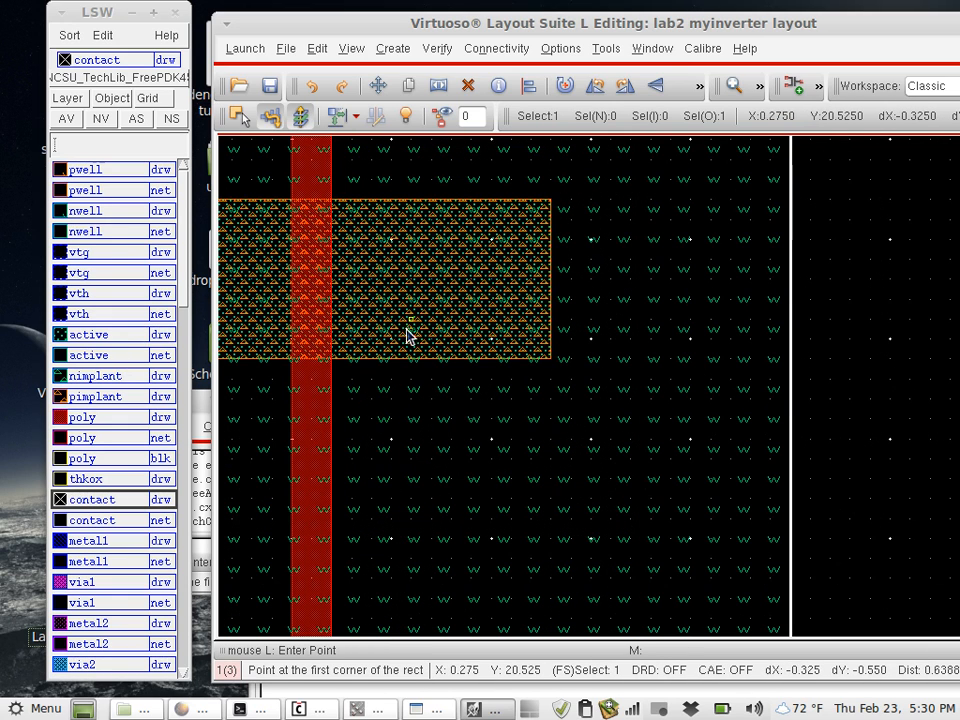
pyautogui.click(96, 542)
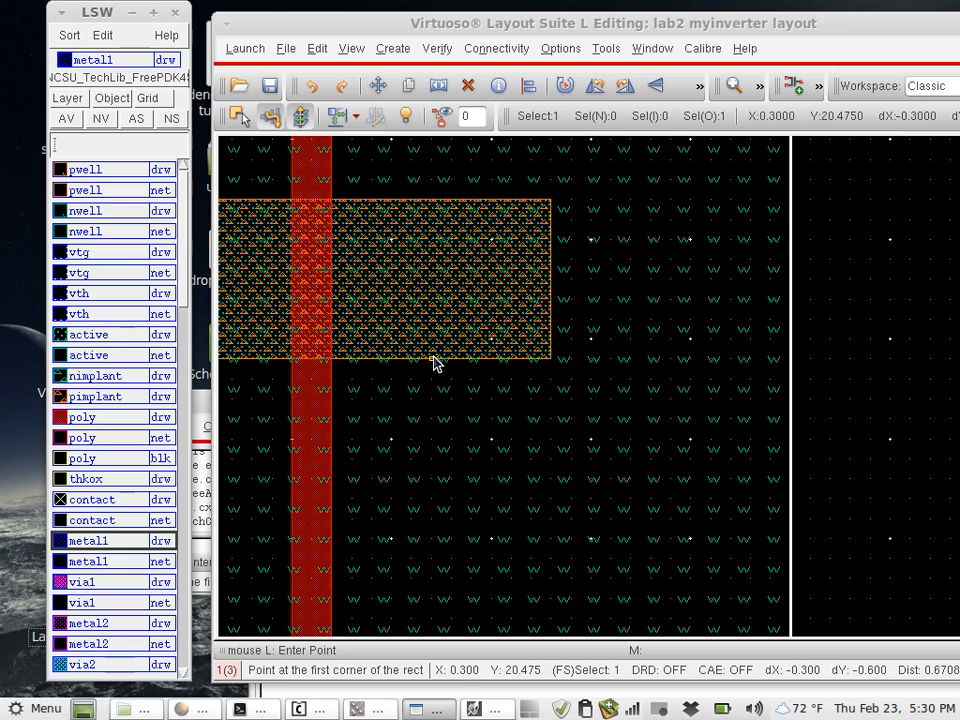
pyautogui.click(494, 359)
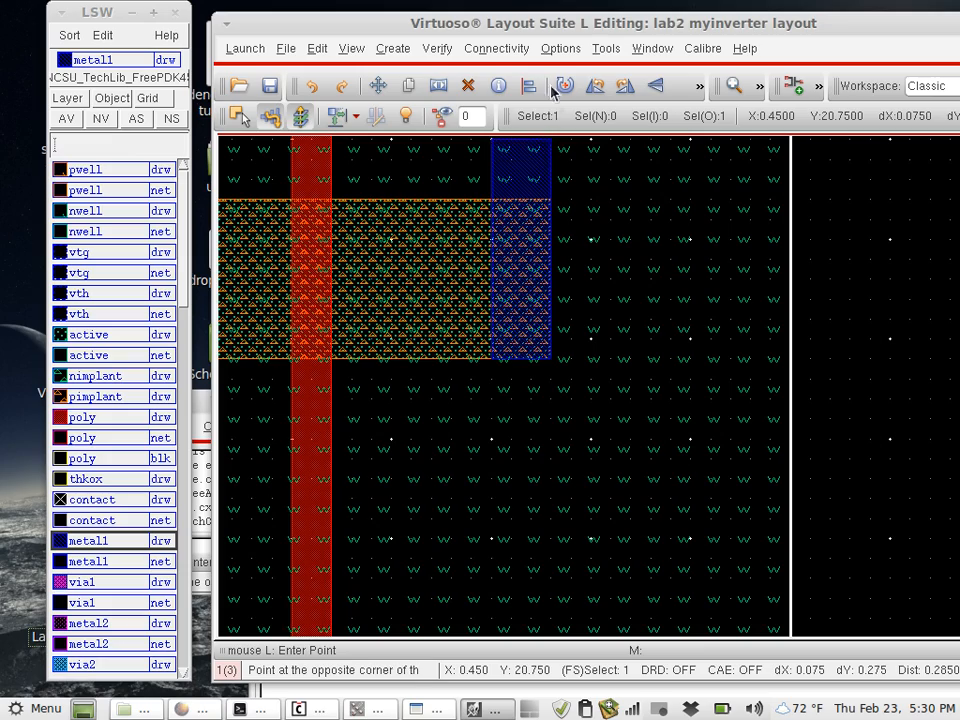
pyautogui.scroll(2, 548, 160)
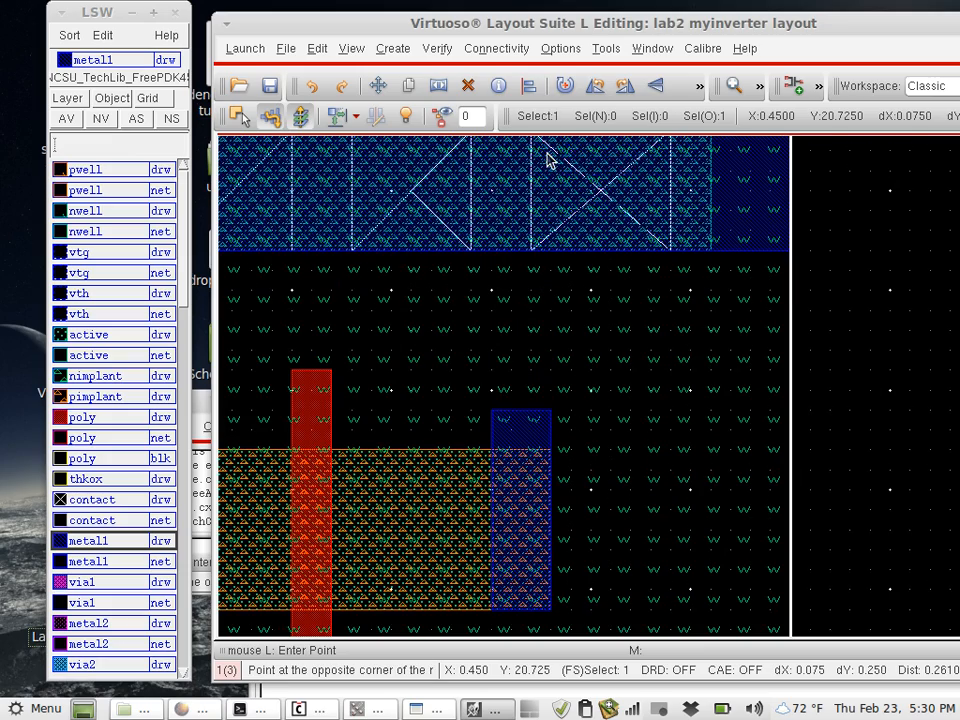
pyautogui.click(552, 258)
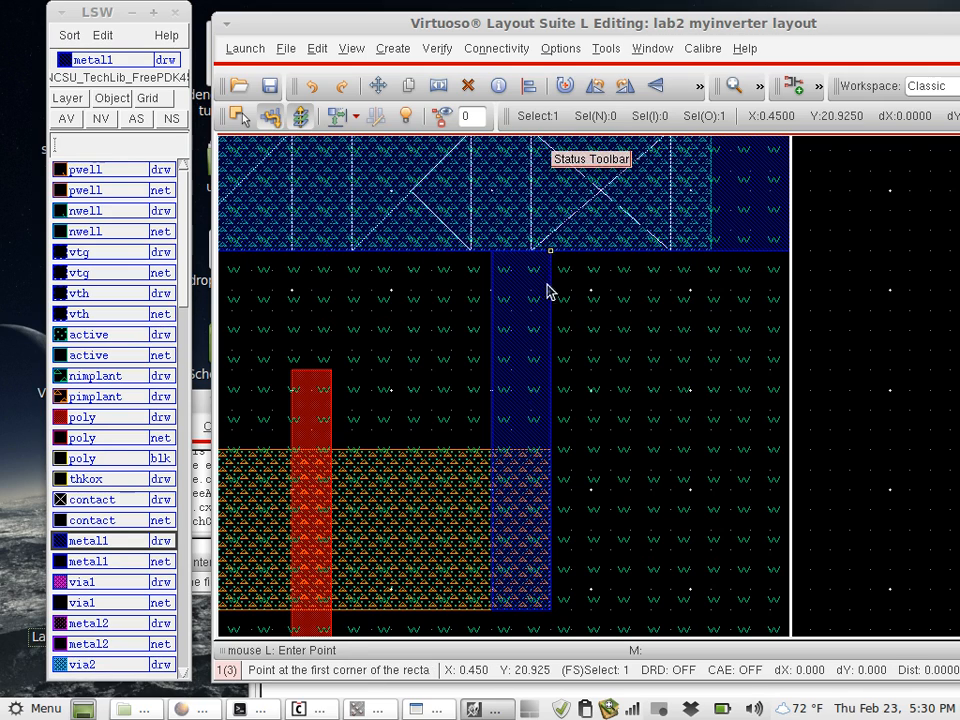
# - Draw a contact rectangle, about 0.075 by 0.2, where the metal1 strap overlaps the PMOS active area
pyautogui.click(100, 500)
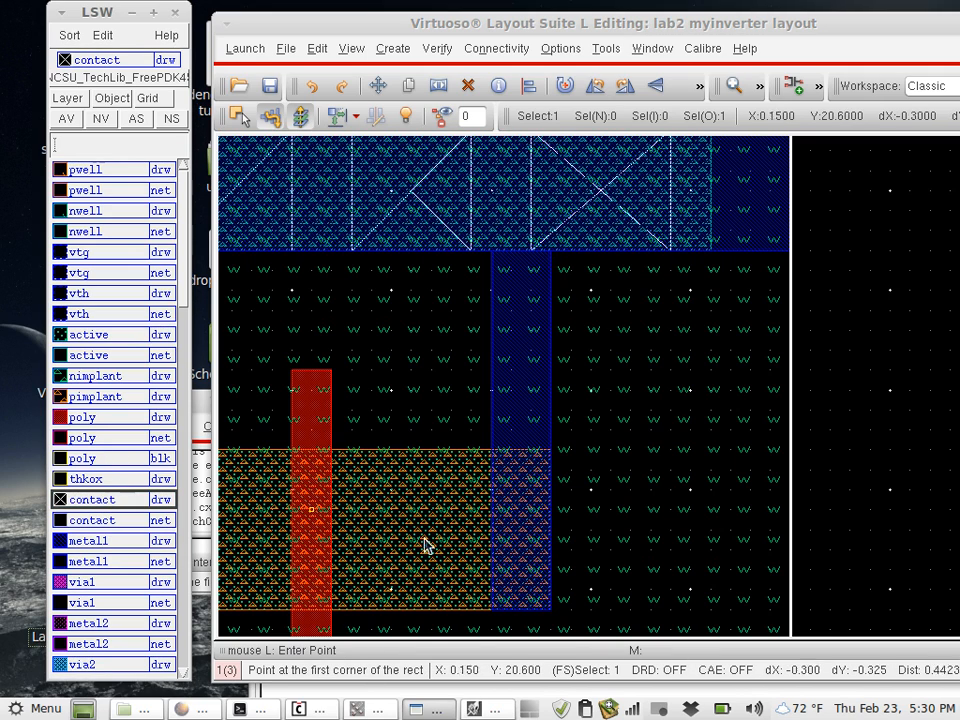
pyautogui.click(492, 607)
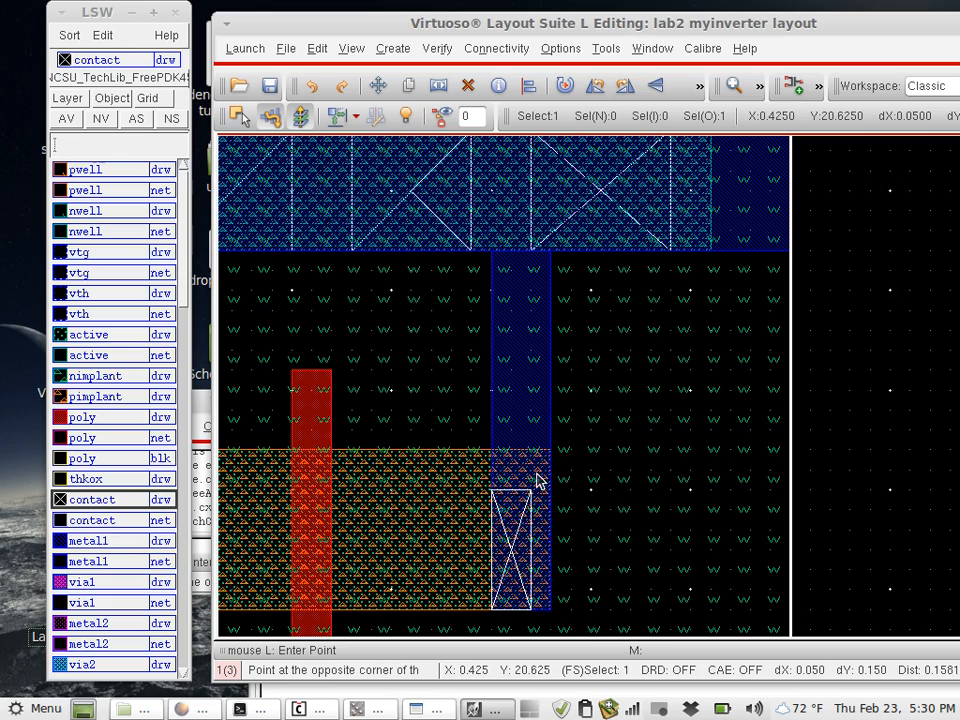
pyautogui.click(547, 452)
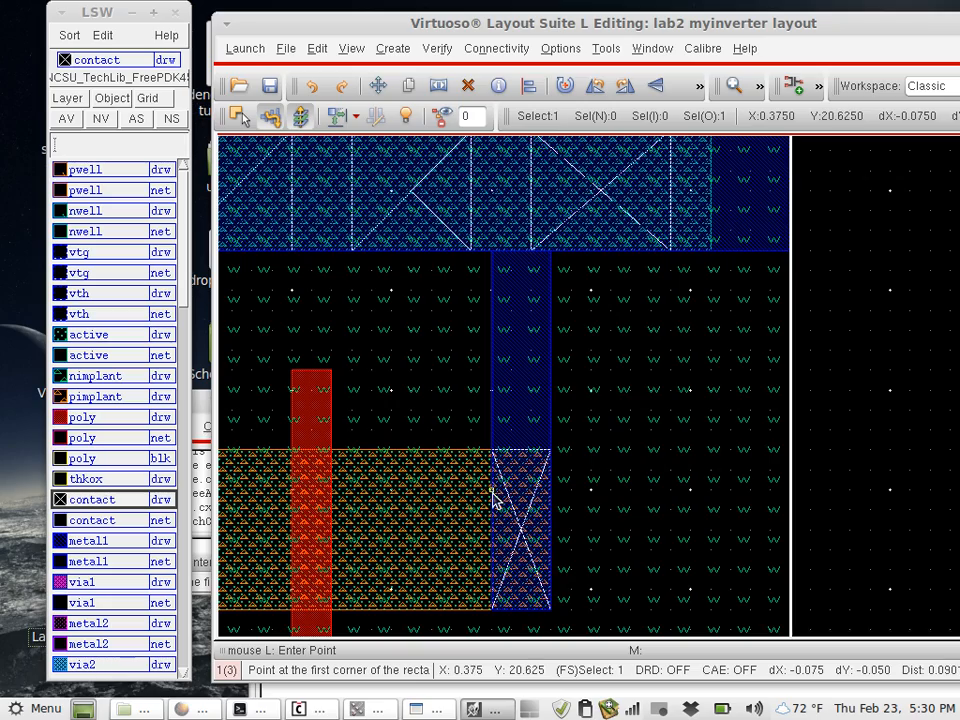
# - Examine the PMOS on both sides of the poly gate and the strap's connection to the upper metal1 rail
pyautogui.press('Down')
pyautogui.press('Down')
pyautogui.press('Down')
pyautogui.press('Left')
pyautogui.press('Up')
pyautogui.press('Up')
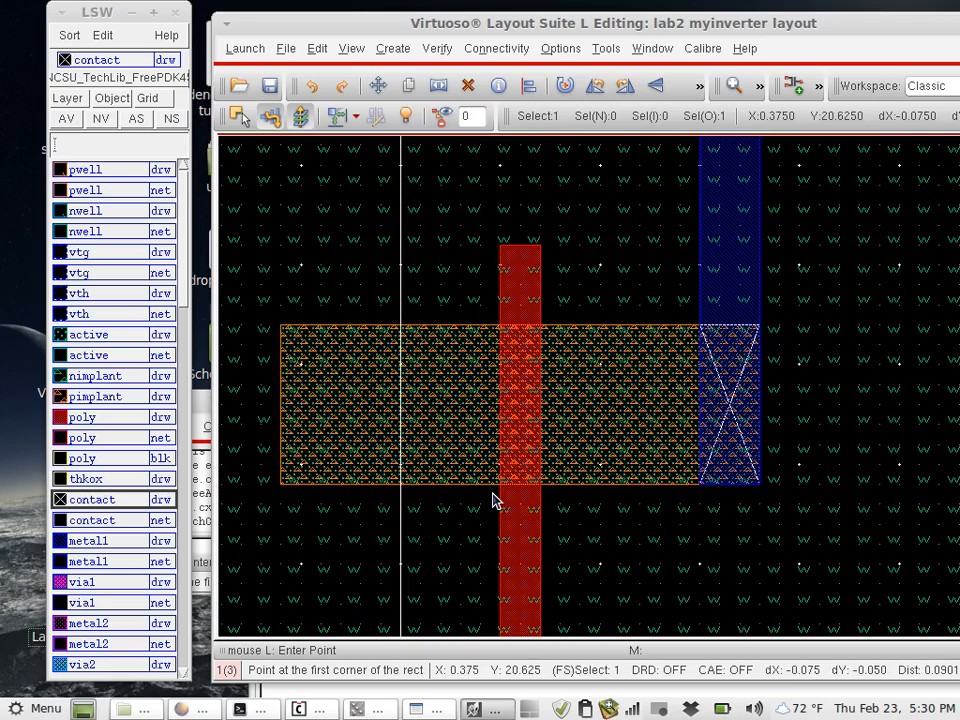
pyautogui.press('Down')
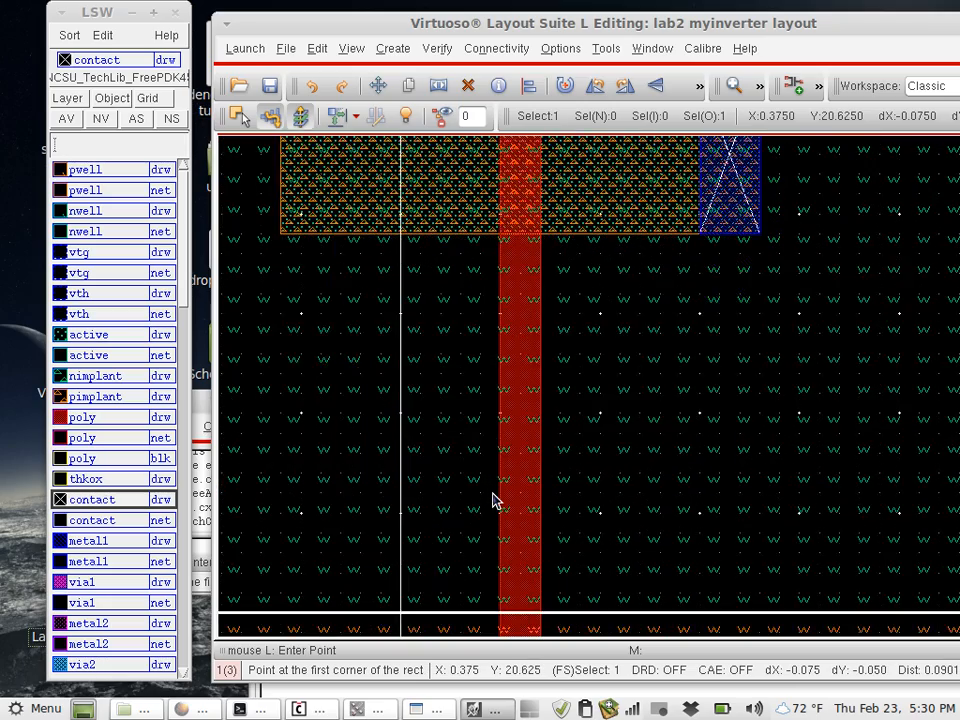
pyautogui.press('Up')
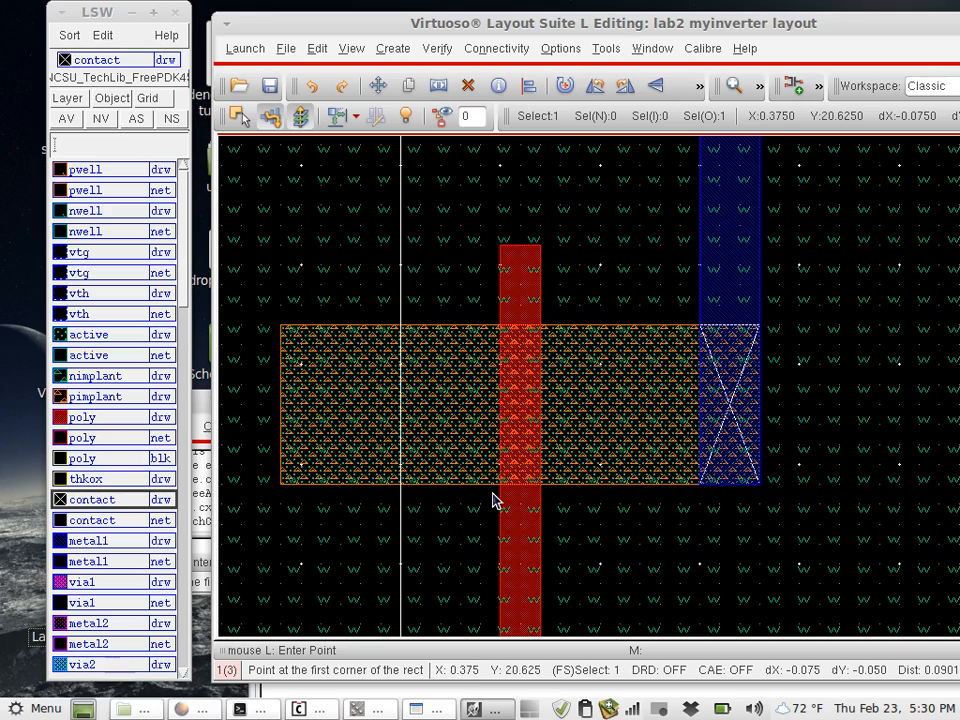
pyautogui.press('Right')
pyautogui.press('Up')
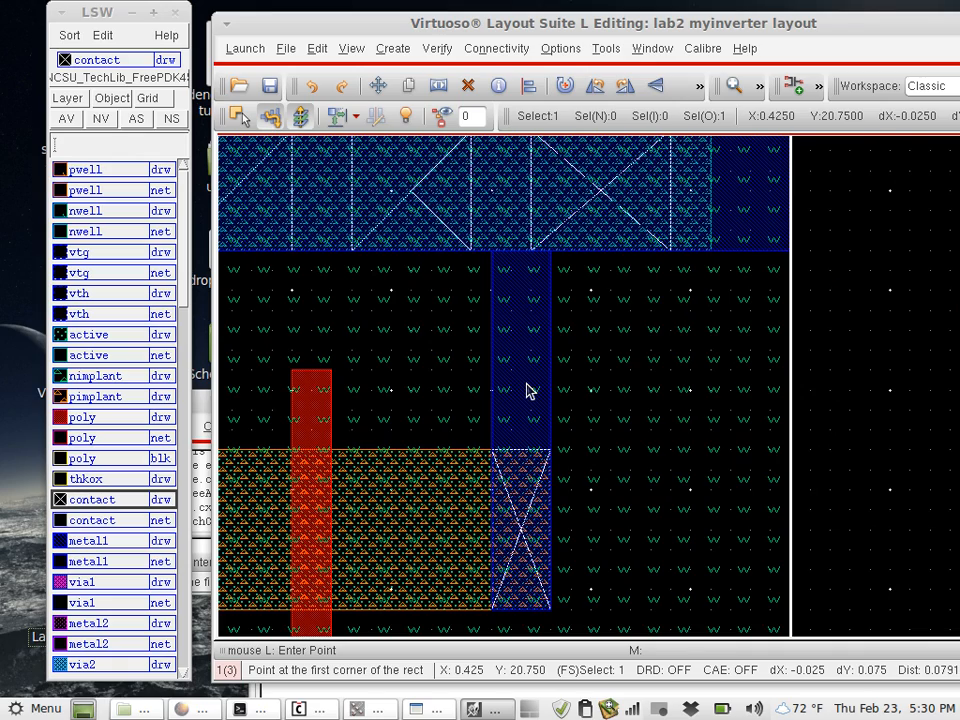
pyautogui.press('Left')
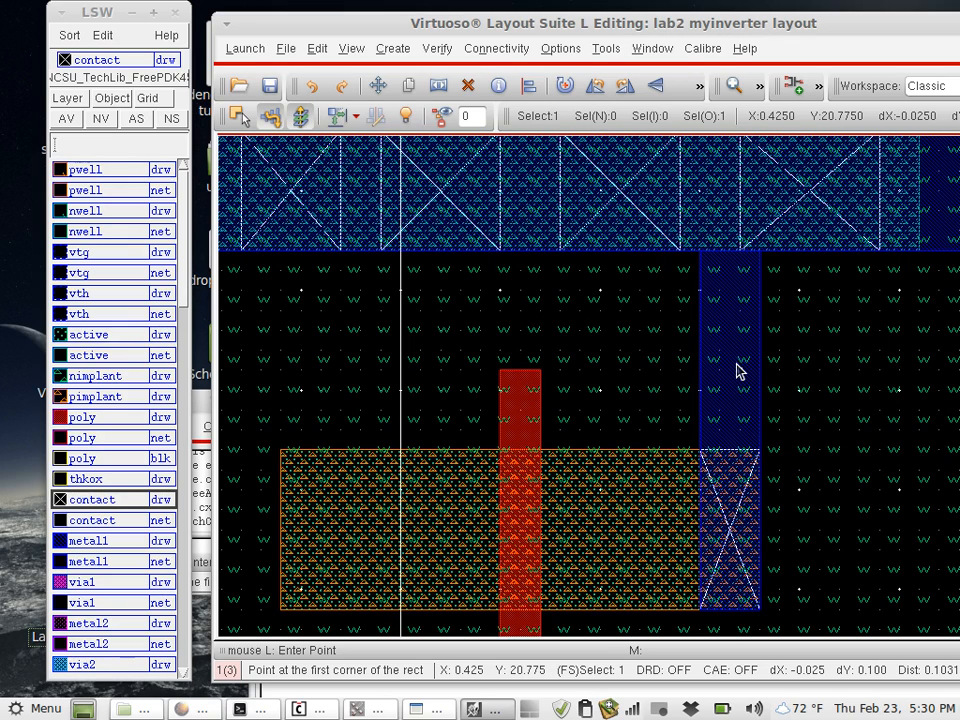
# - Move the metal1 strap 0.525 to the left, aligning it with the left end of the PMOS active area
pyautogui.press('m')
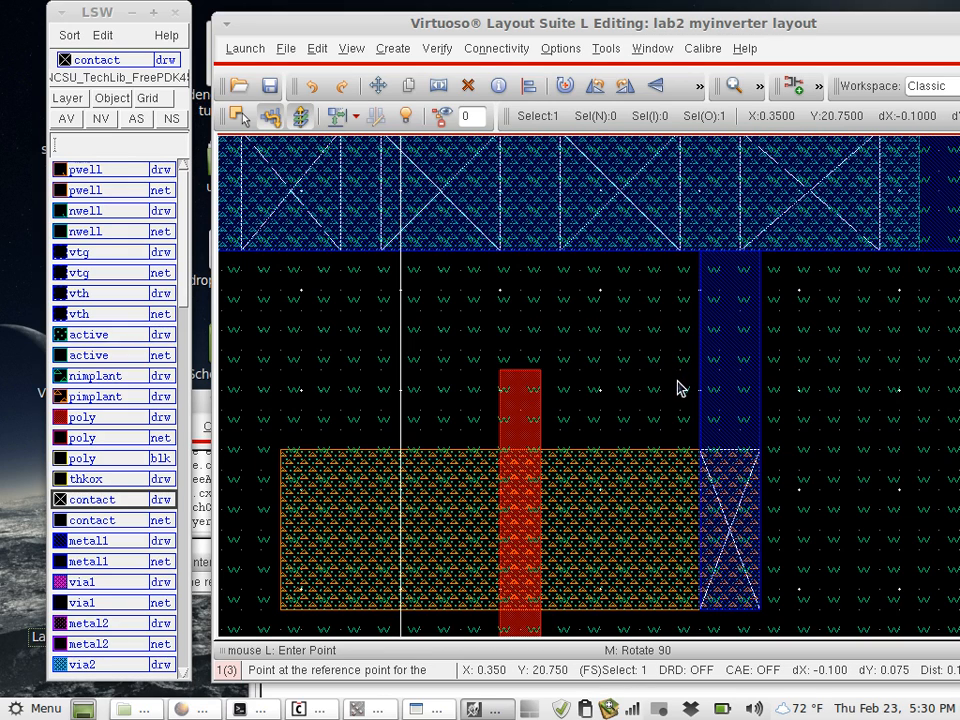
pyautogui.press('Escape')
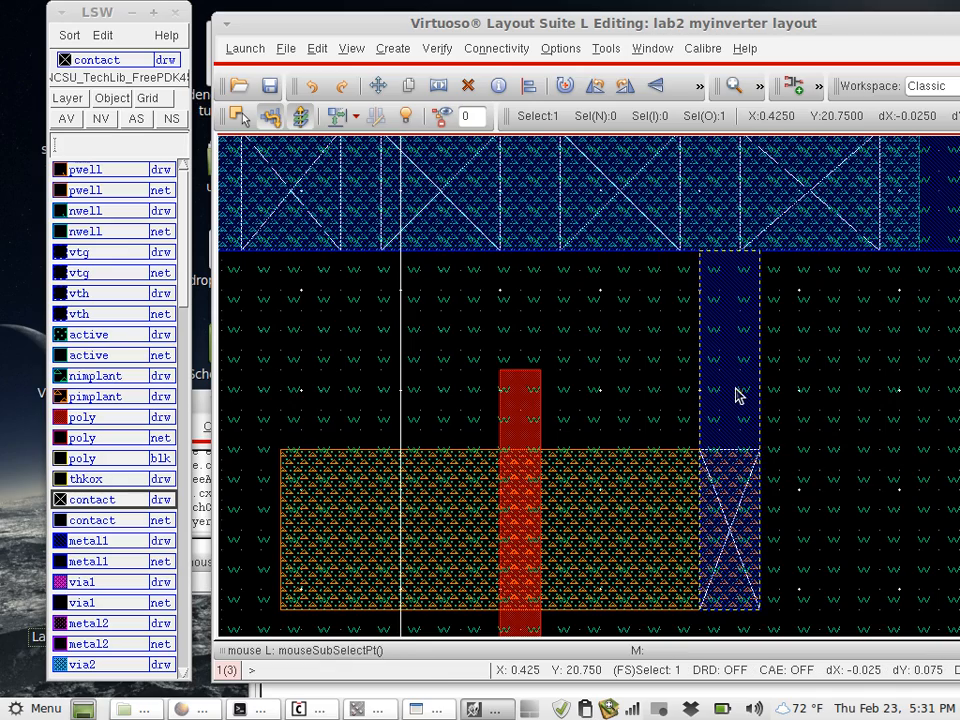
pyautogui.keyDown('ctrl'); pyautogui.scroll(-2, 735, 393); pyautogui.keyUp('ctrl')
pyautogui.scroll(4, 761, 450)
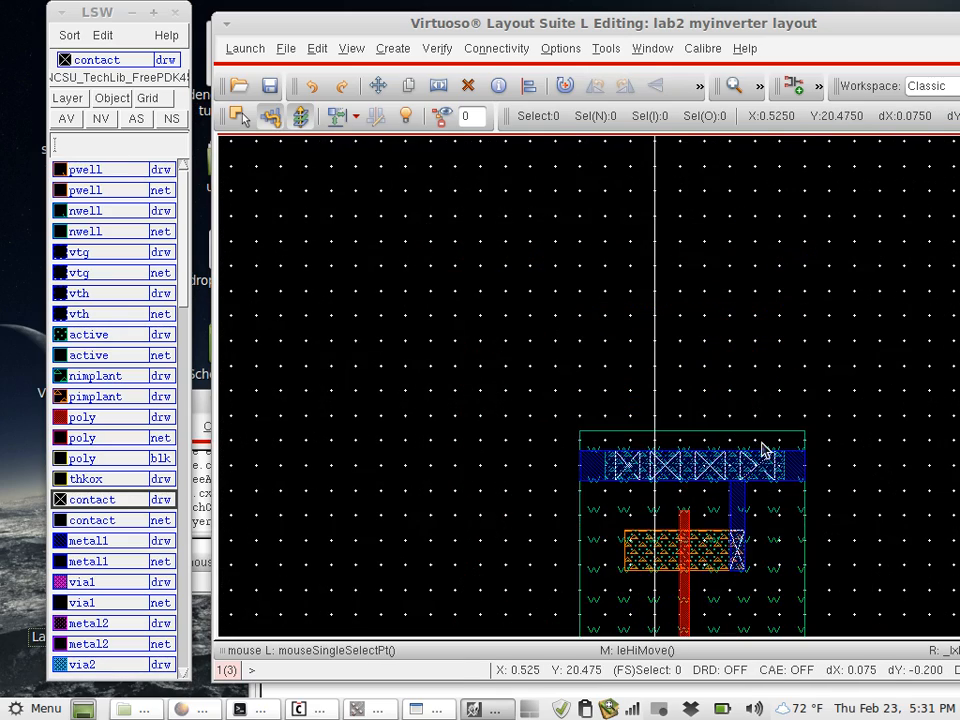
pyautogui.scroll(-4, 761, 446)
pyautogui.keyDown('ctrl'); pyautogui.scroll(2, 760, 450); pyautogui.keyUp('ctrl')
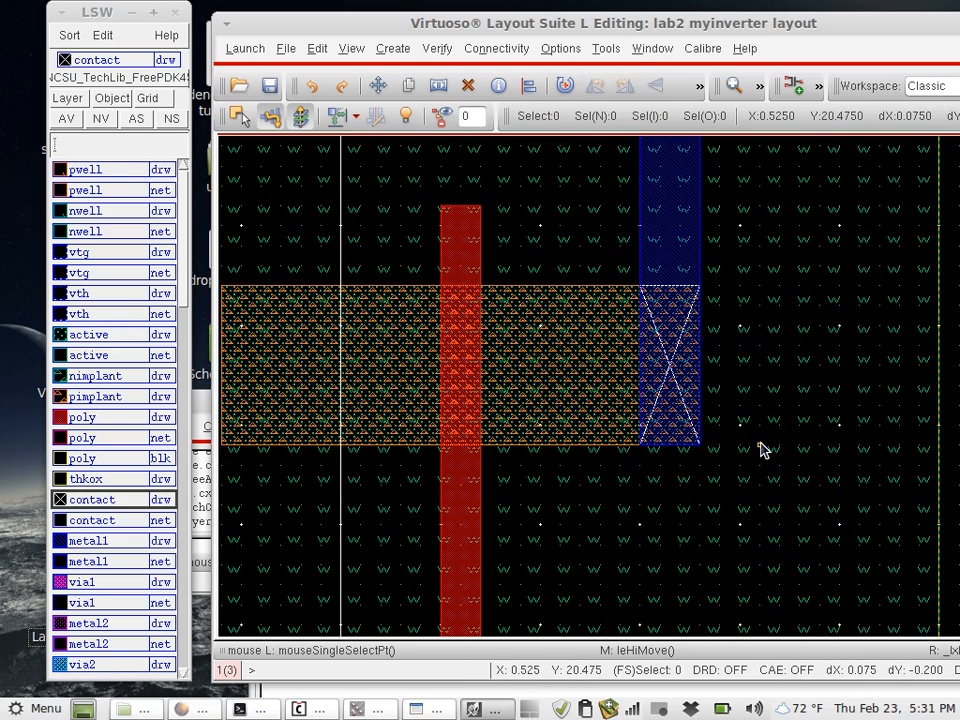
pyautogui.press('m')
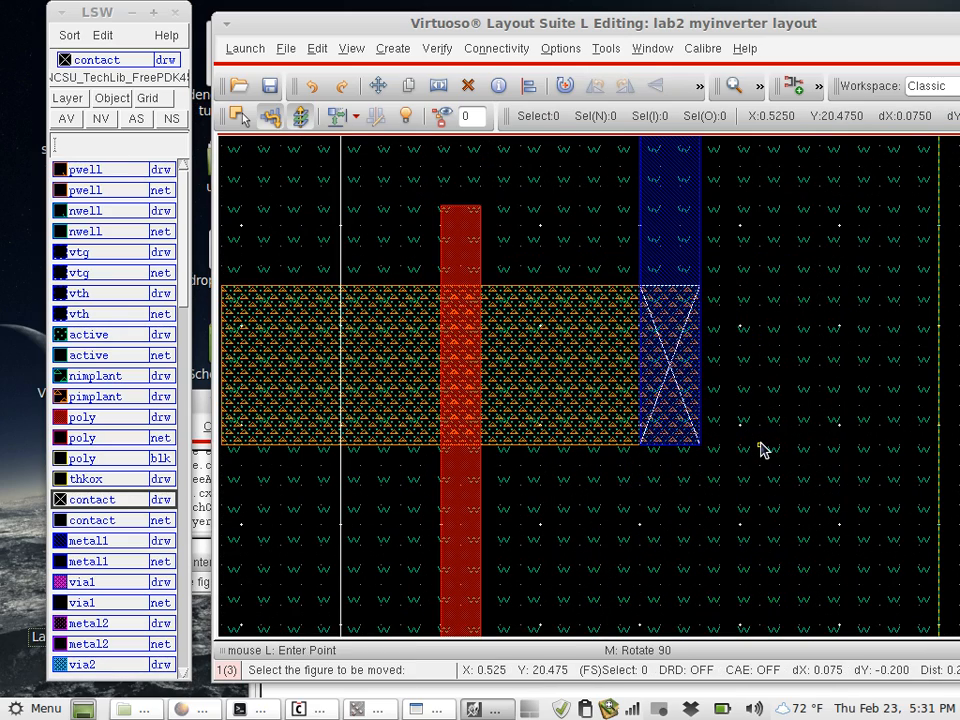
pyautogui.click(665, 247)
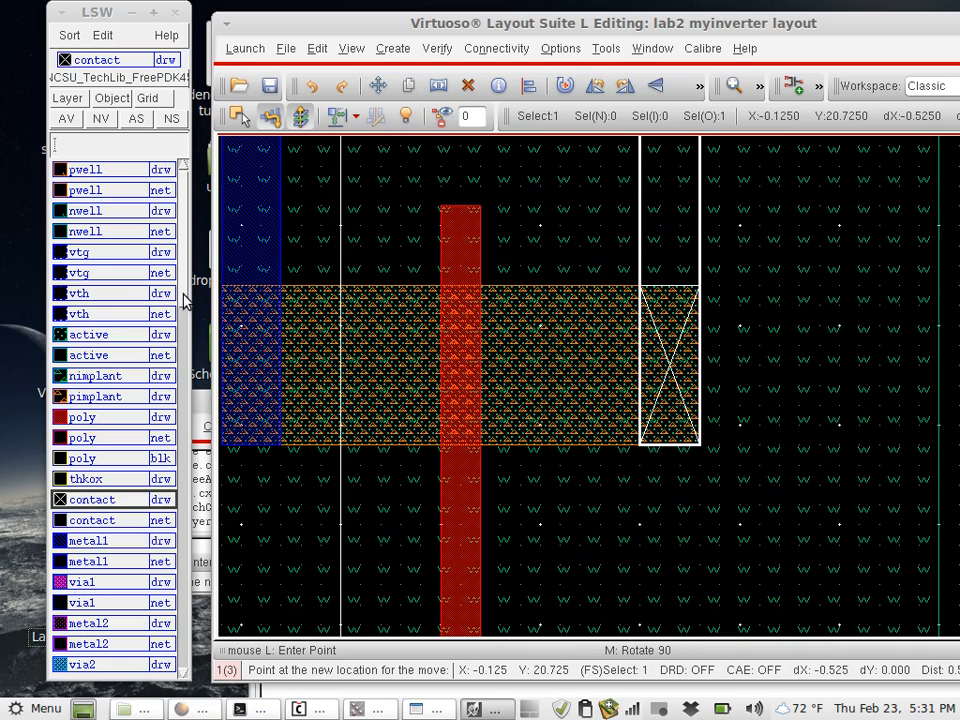
pyautogui.click(240, 313)
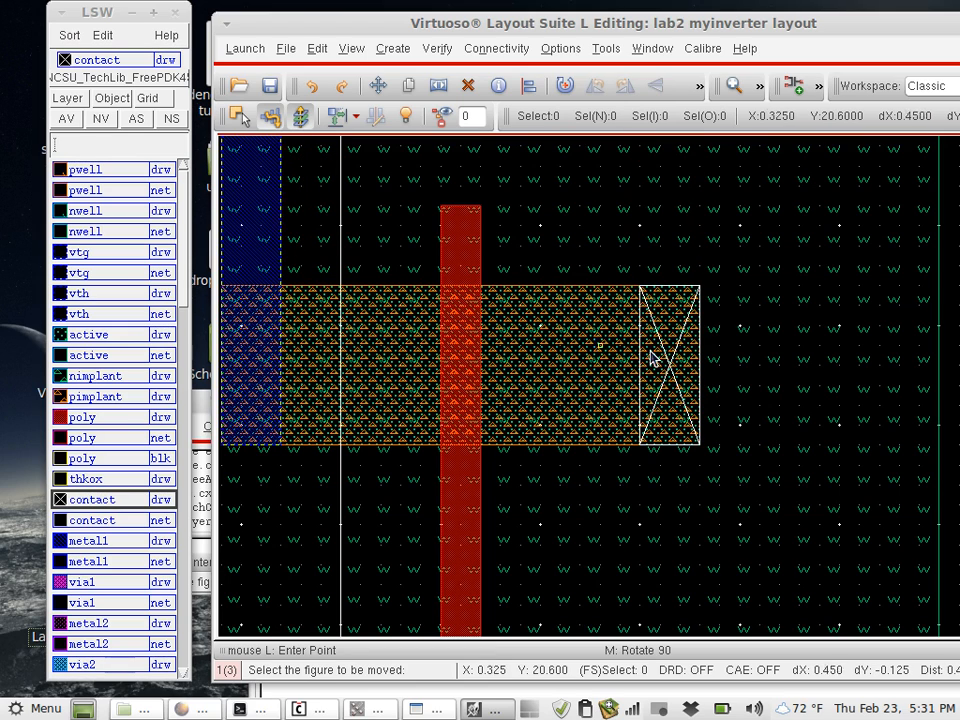
# - Move the contact at the right end of the PMOS 0.525 to the left, onto the metal1 strap
pyautogui.click(697, 294)
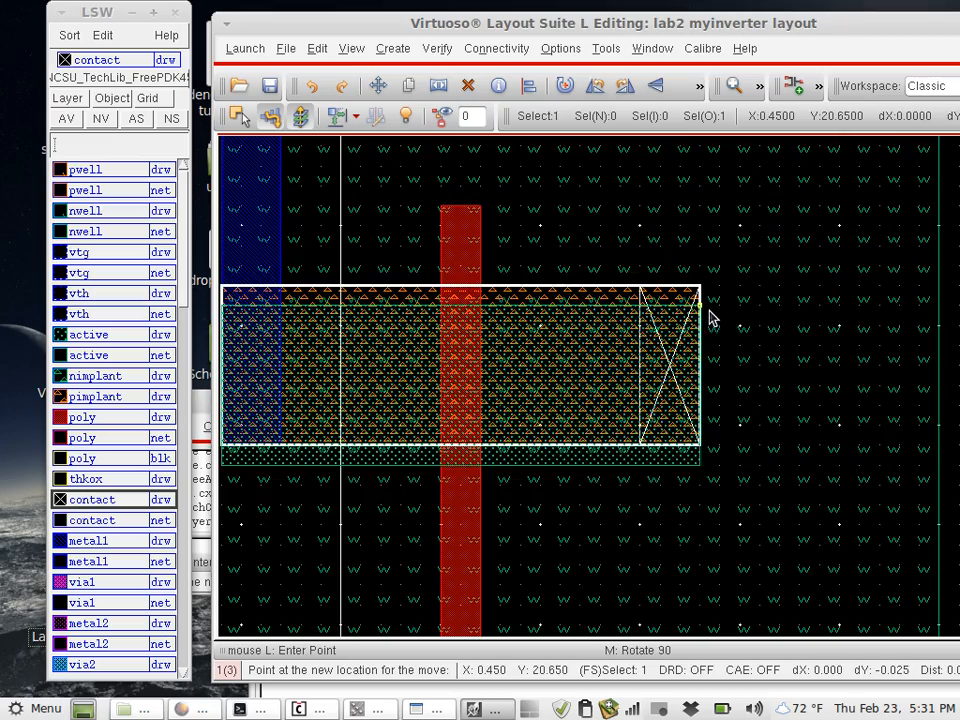
pyautogui.click(801, 481)
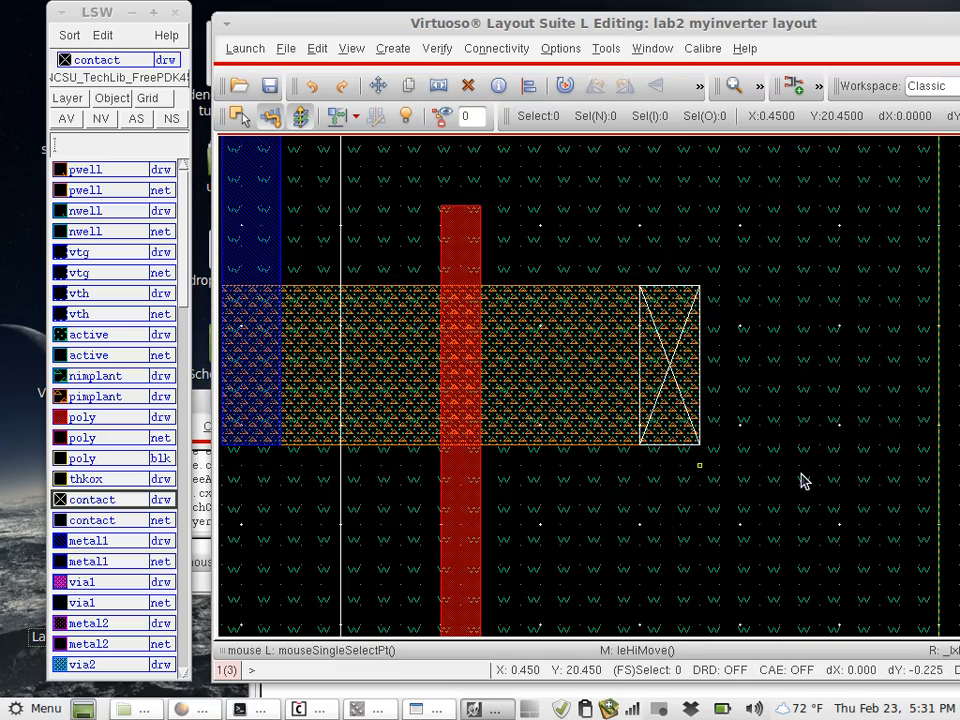
pyautogui.click(668, 406)
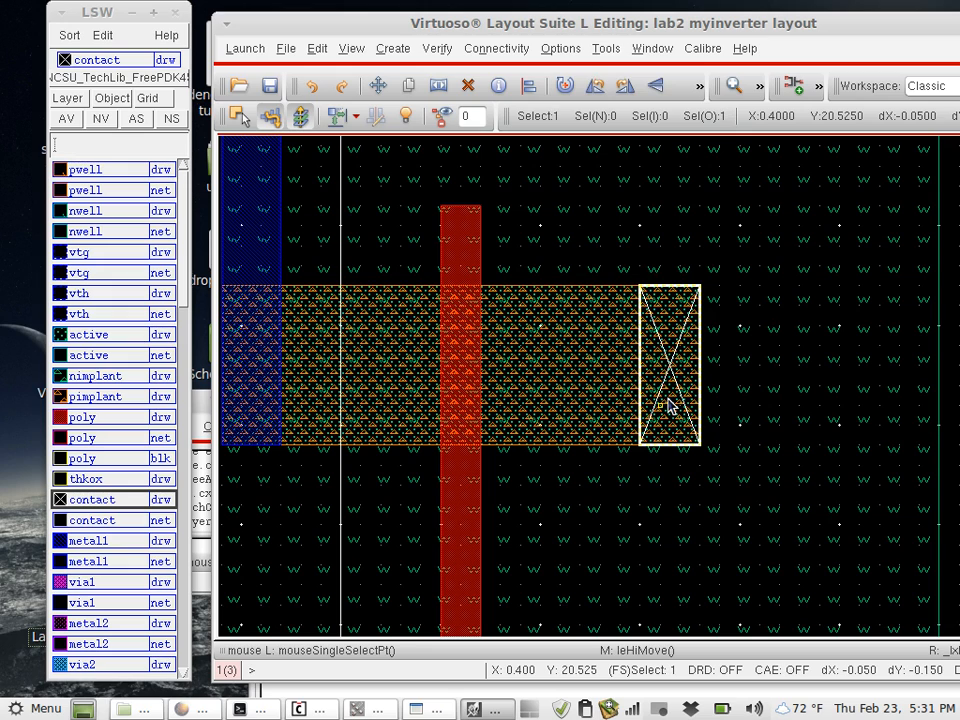
pyautogui.press('m')
pyautogui.click(668, 406)
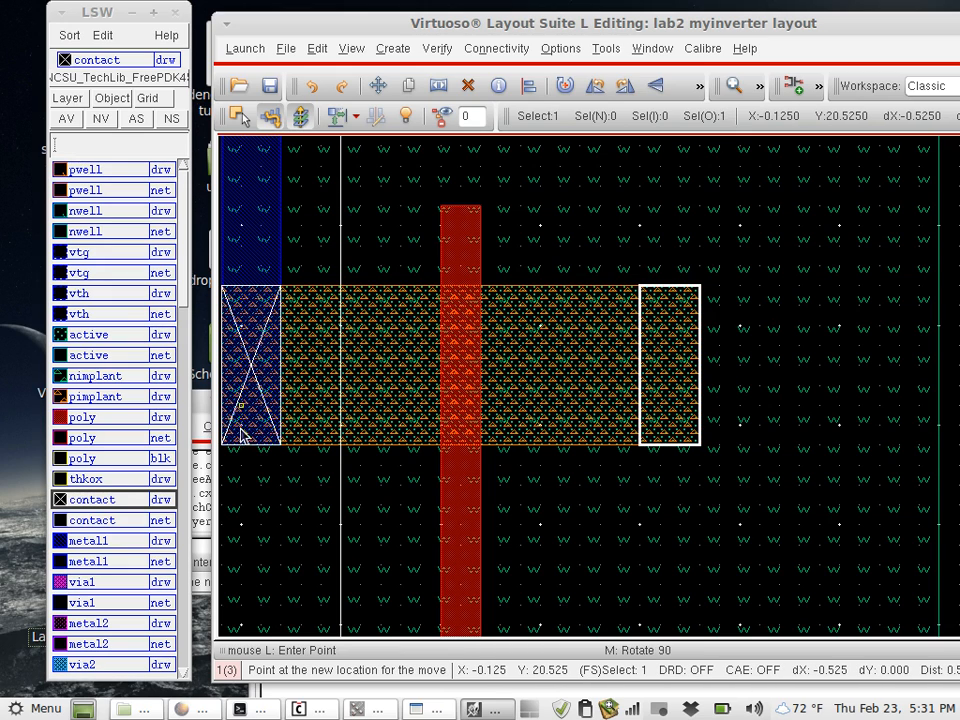
pyautogui.click(245, 432)
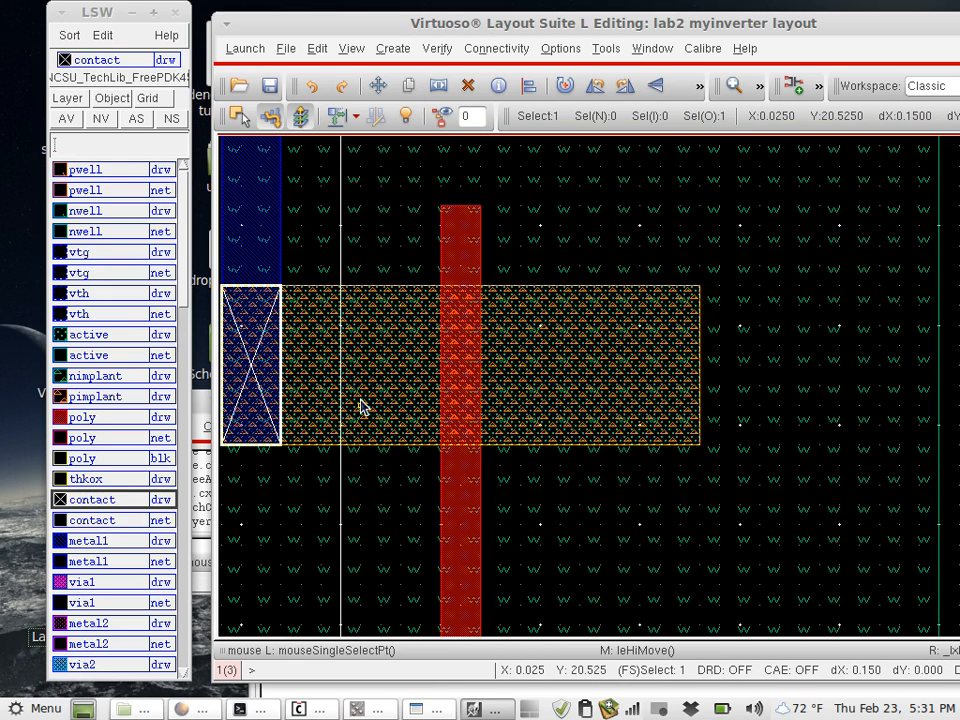
pyautogui.scroll(-3, 361, 406)
pyautogui.keyDown('ctrl'); pyautogui.scroll(-1, 361, 406); pyautogui.keyUp('ctrl')
pyautogui.scroll(-3, 361, 406)
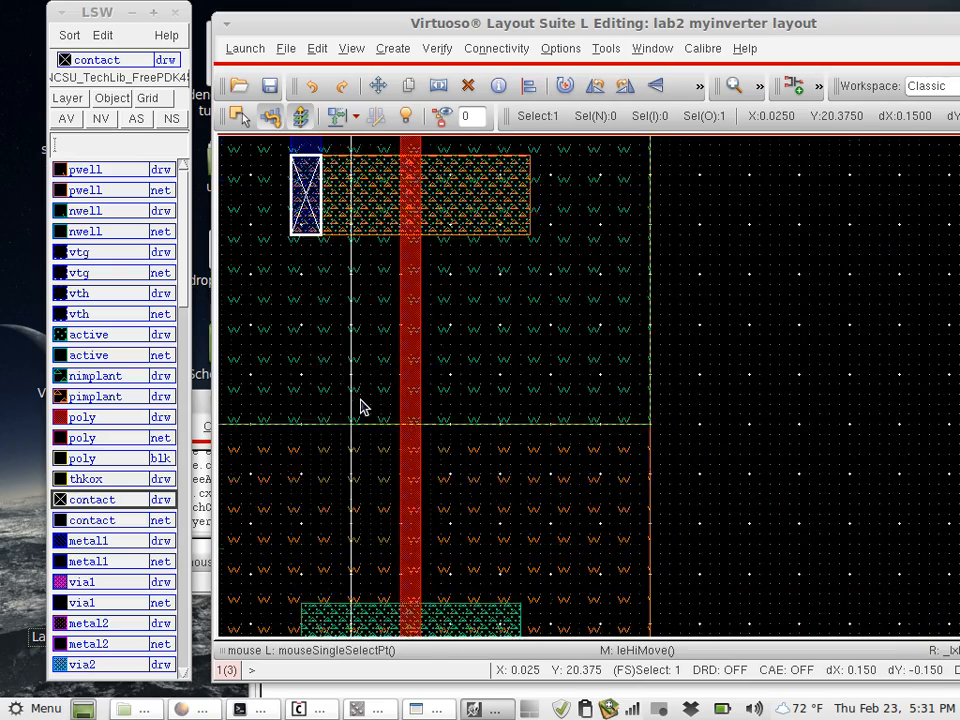
pyautogui.scroll(-3, 361, 406)
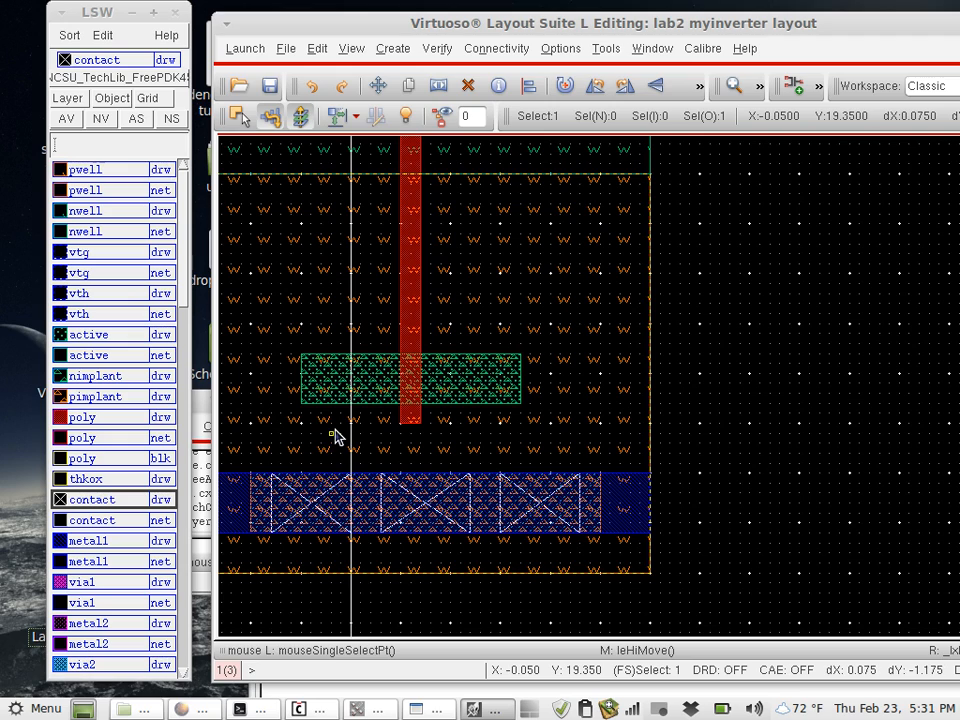
pyautogui.press('r')
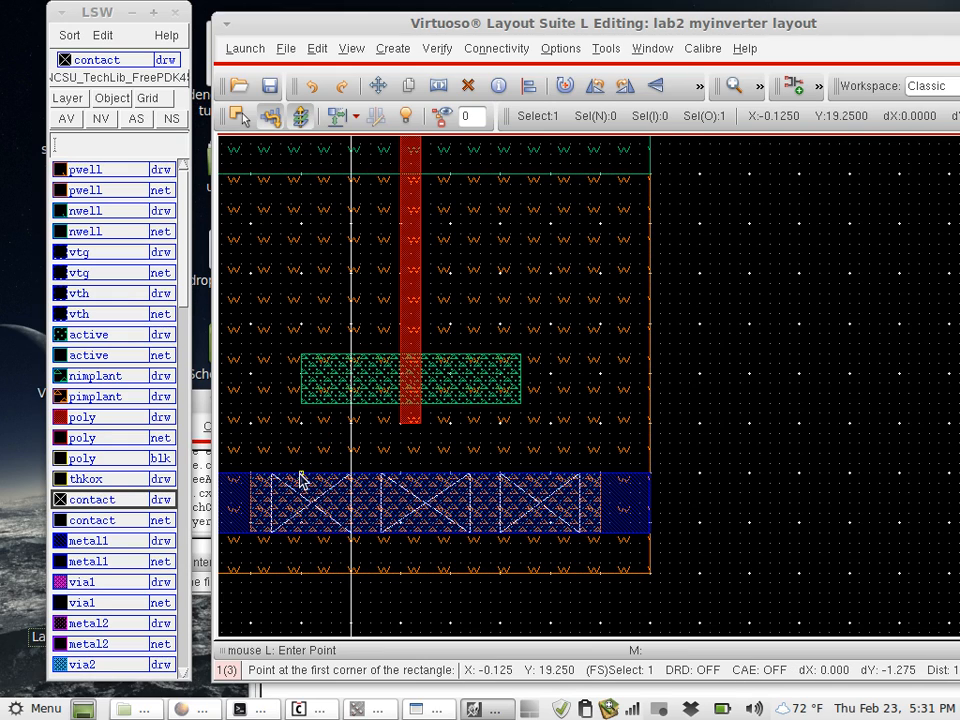
pyautogui.click(300, 476)
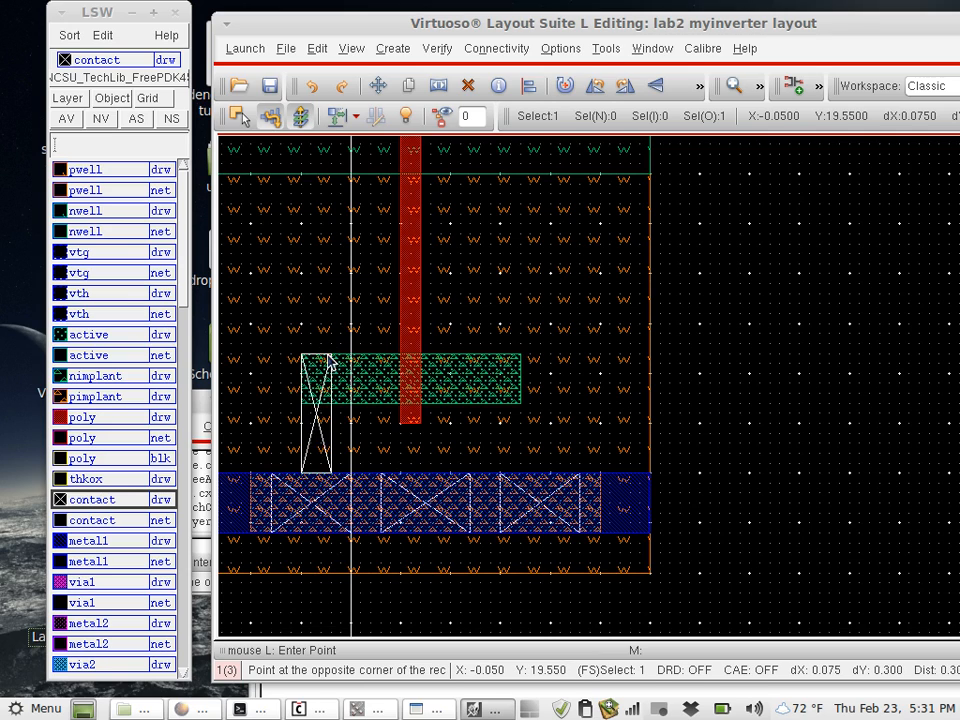
pyautogui.click(330, 362)
pyautogui.press('u')
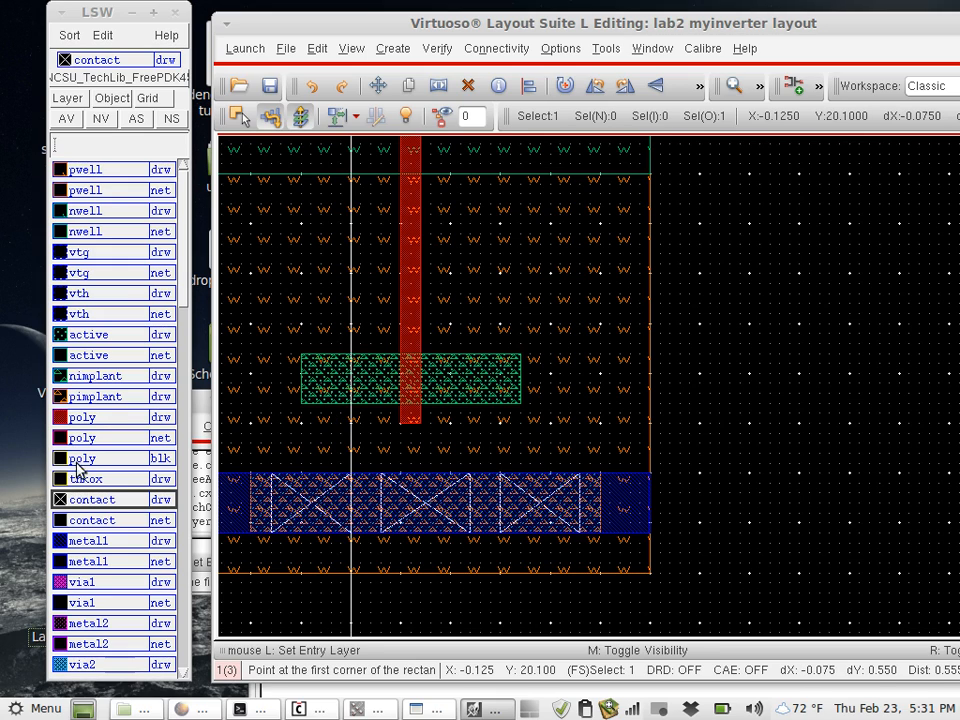
# - Draw a metal1 strap, about 0.075 by 0.3, from the lower metal1 rail up over the left end of the NMOS active area
pyautogui.click(92, 540)
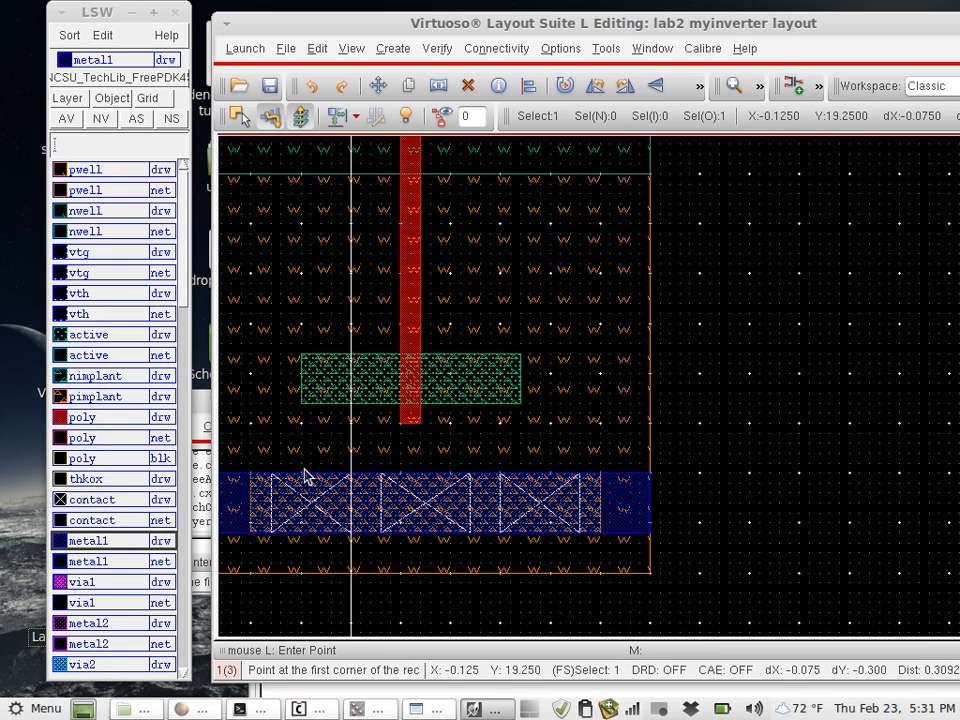
pyautogui.click(303, 474)
pyautogui.click(330, 358)
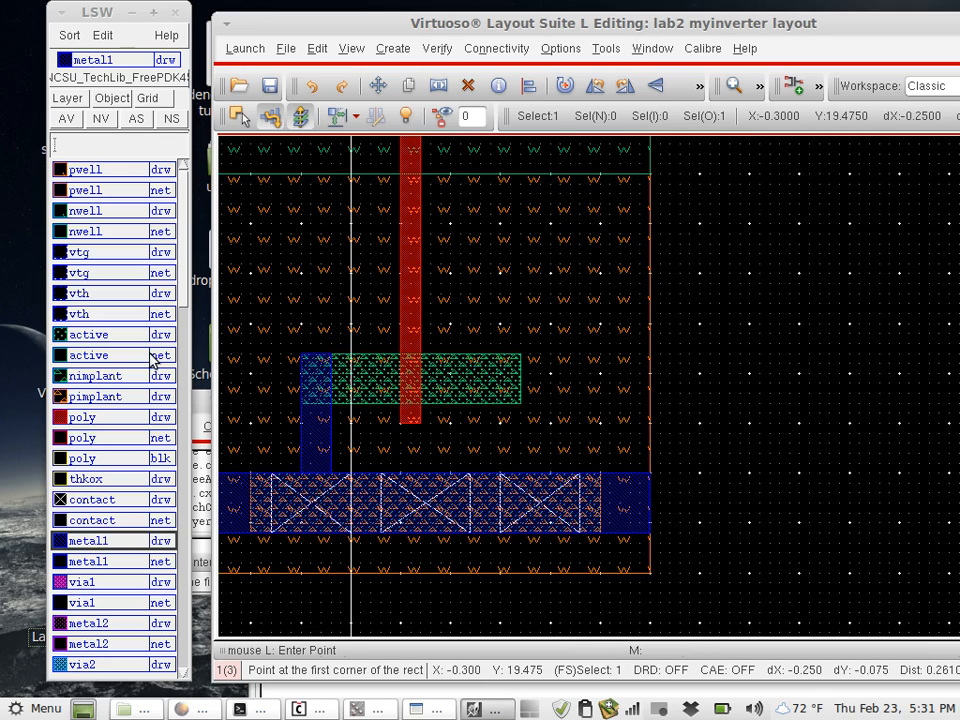
# - Draw a contact rectangle, about 0.075 by 0.125, where the metal1 strap overlaps the left end of the NMOS active area
pyautogui.click(80, 500)
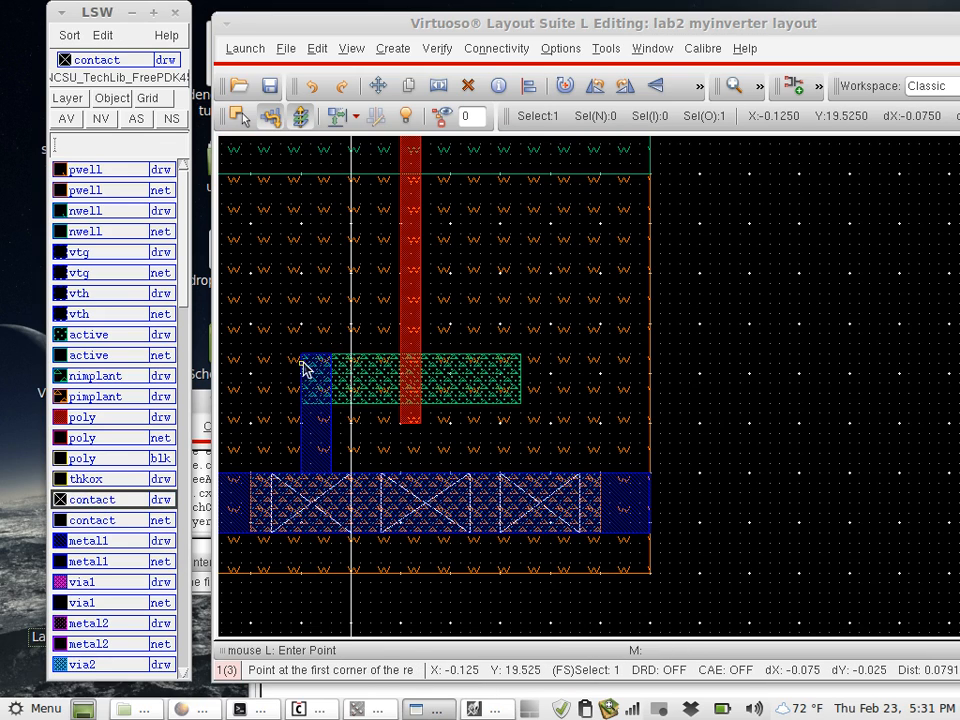
pyautogui.click(302, 356)
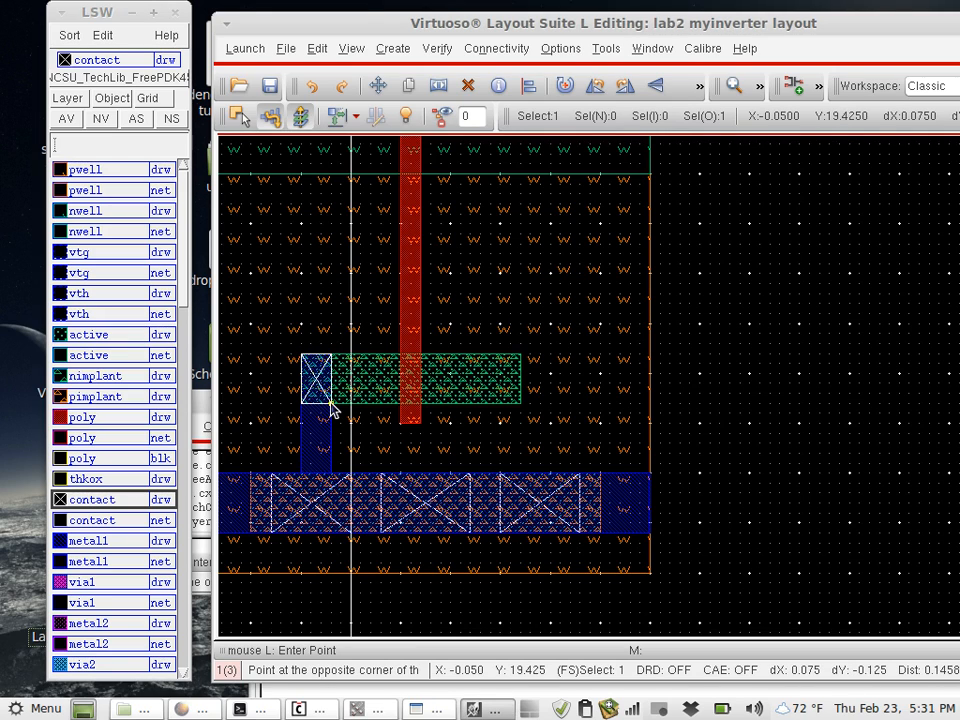
pyautogui.click(333, 405)
pyautogui.press('Escape')
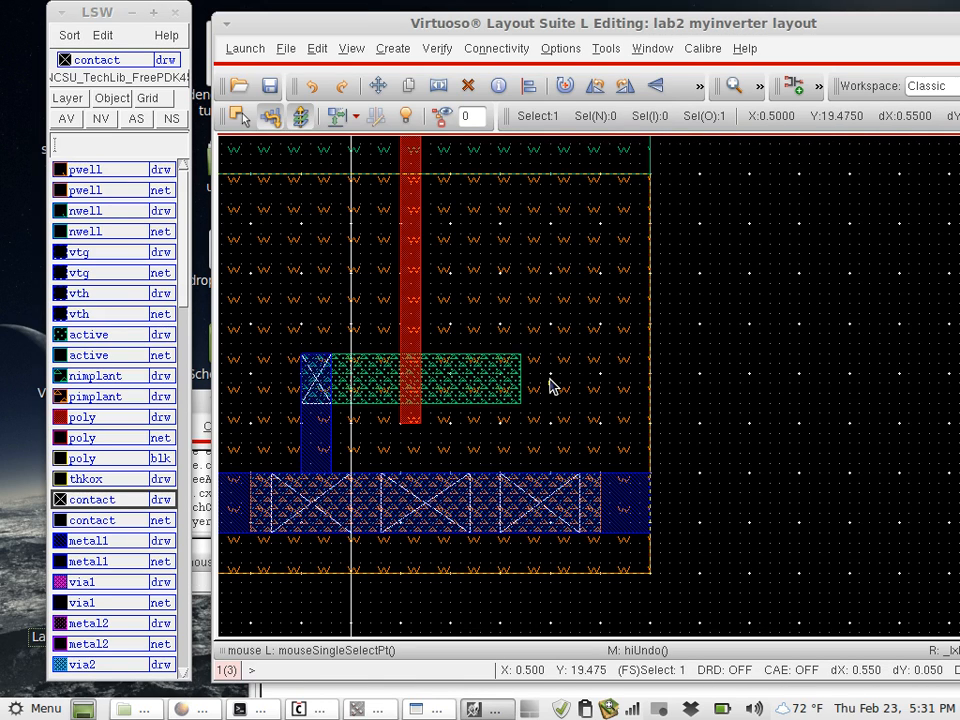
# - Draw a horizontal metal1 strip, about 0.55 by 0.1, from the nwell's left edge across the poly gate between the two transistors
pyautogui.scroll(1, 549, 386)
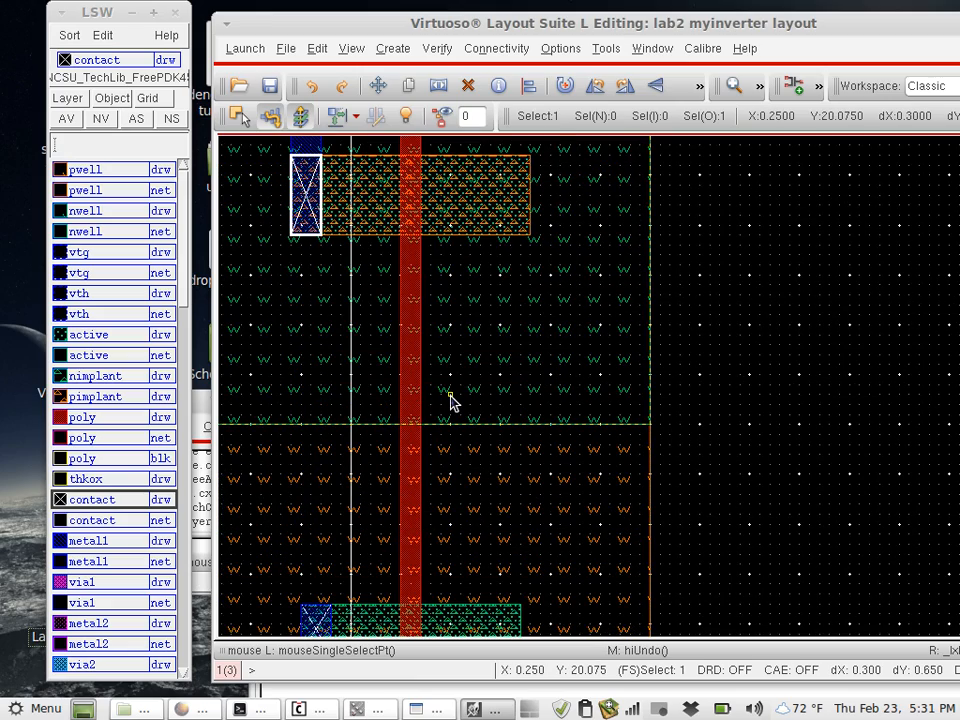
pyautogui.keyDown('shift'); pyautogui.hscroll(-1, 450, 402); pyautogui.keyUp('shift')
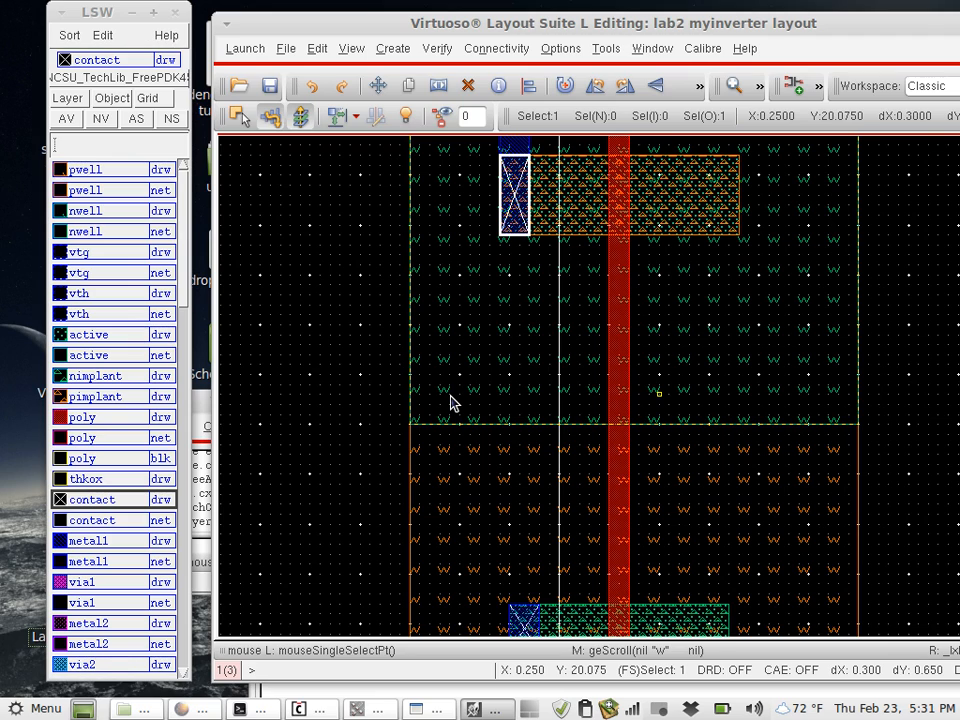
pyautogui.click(94, 540)
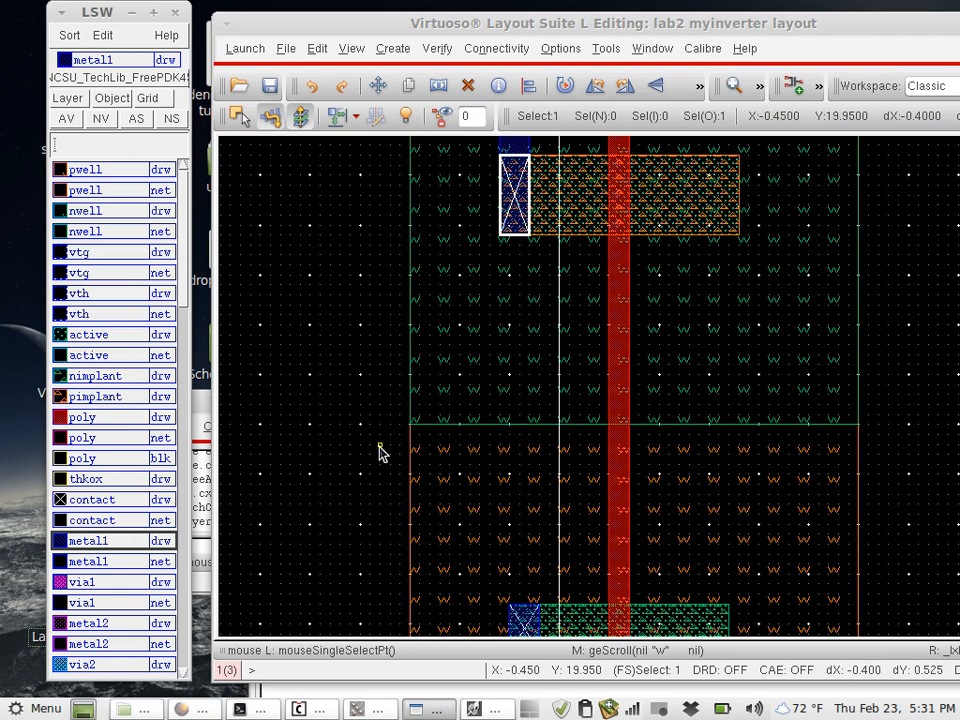
pyautogui.click(493, 416)
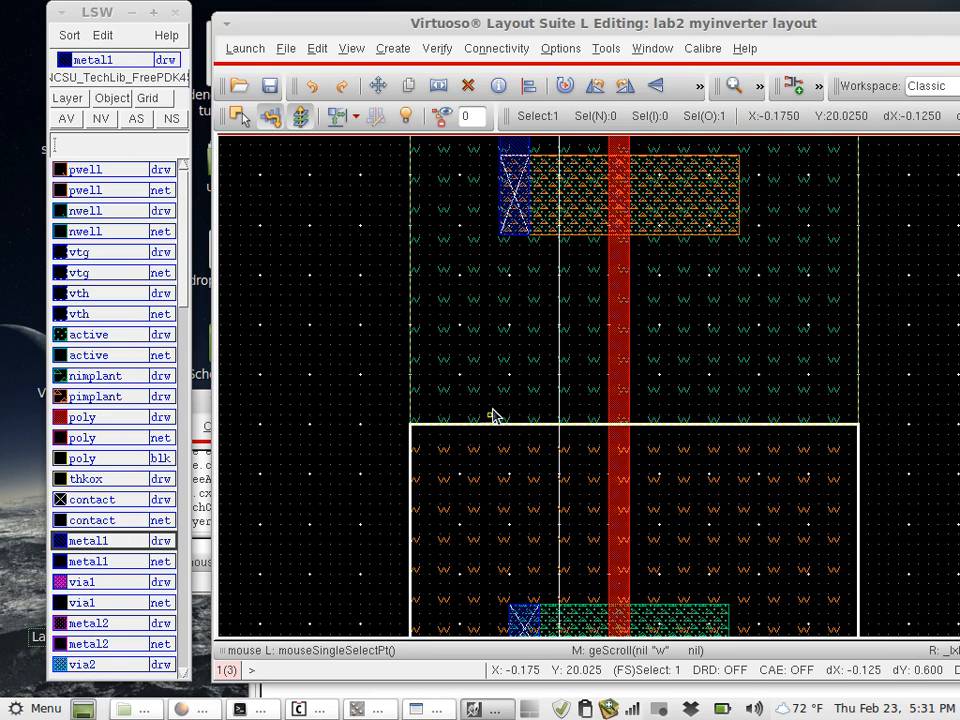
pyautogui.press('r')
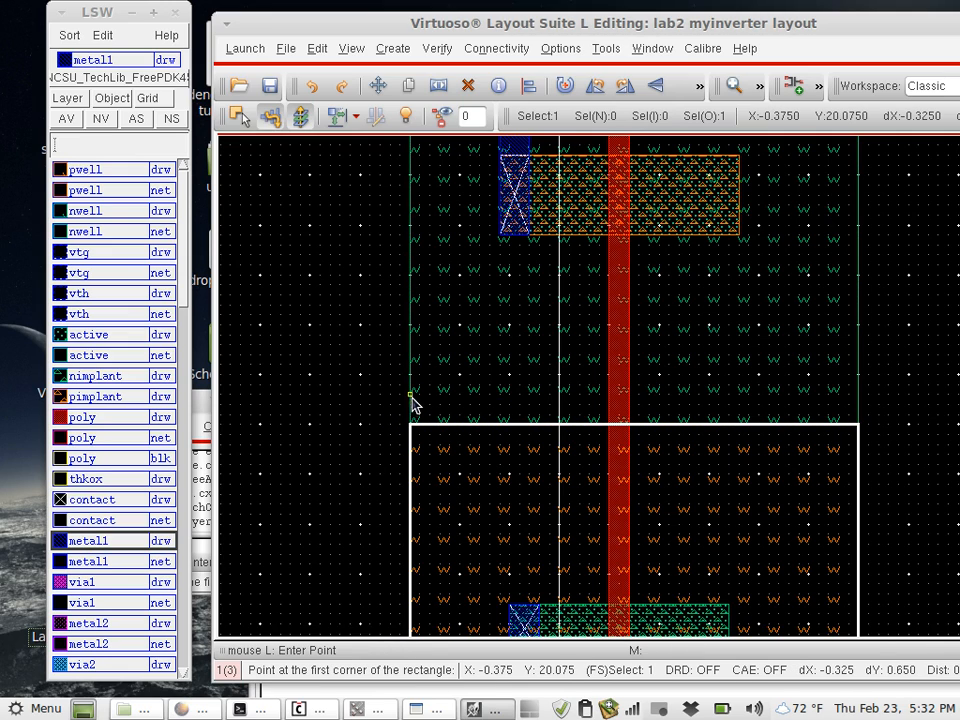
pyautogui.click(411, 395)
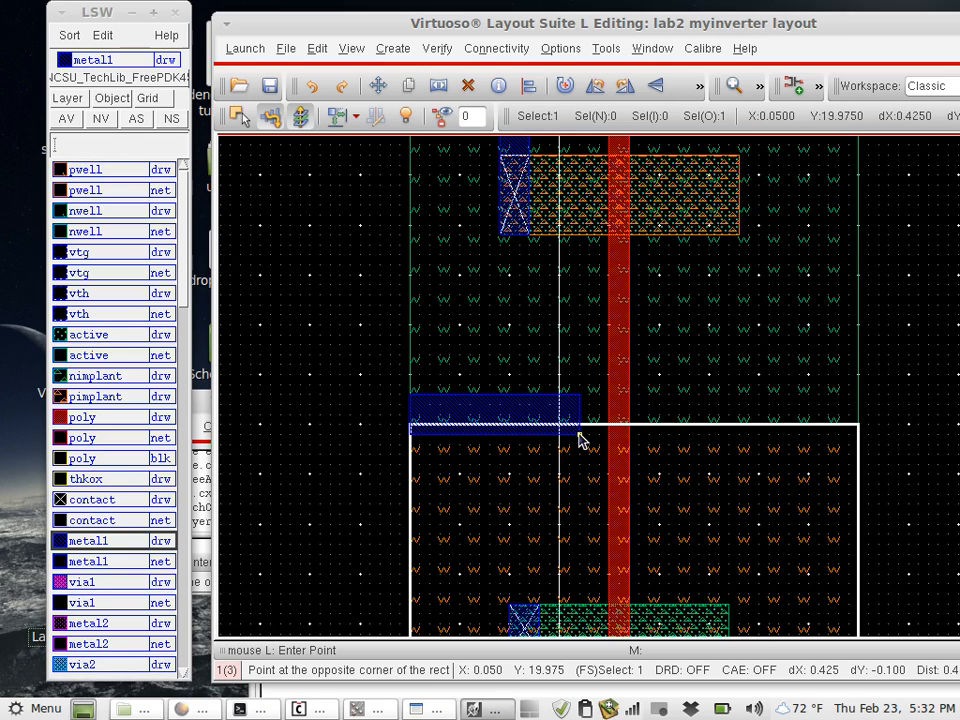
pyautogui.click(628, 436)
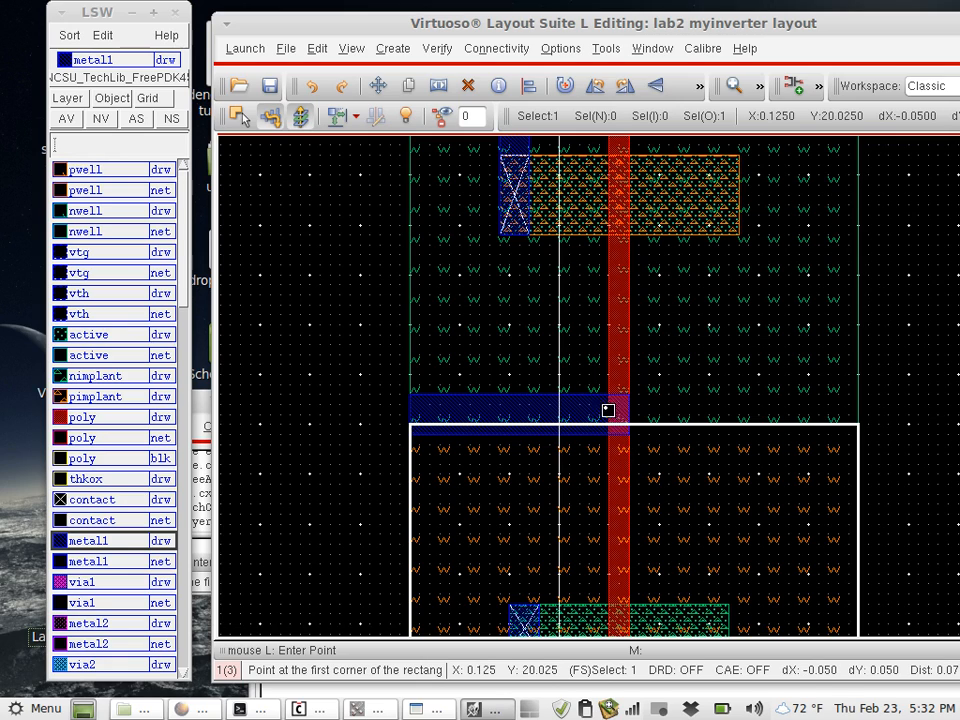
# - Draw a poly rectangle, about 0.05 by 0.1, on the horizontal metal1 strip against the left side of the poly gate
pyautogui.click(140, 418)
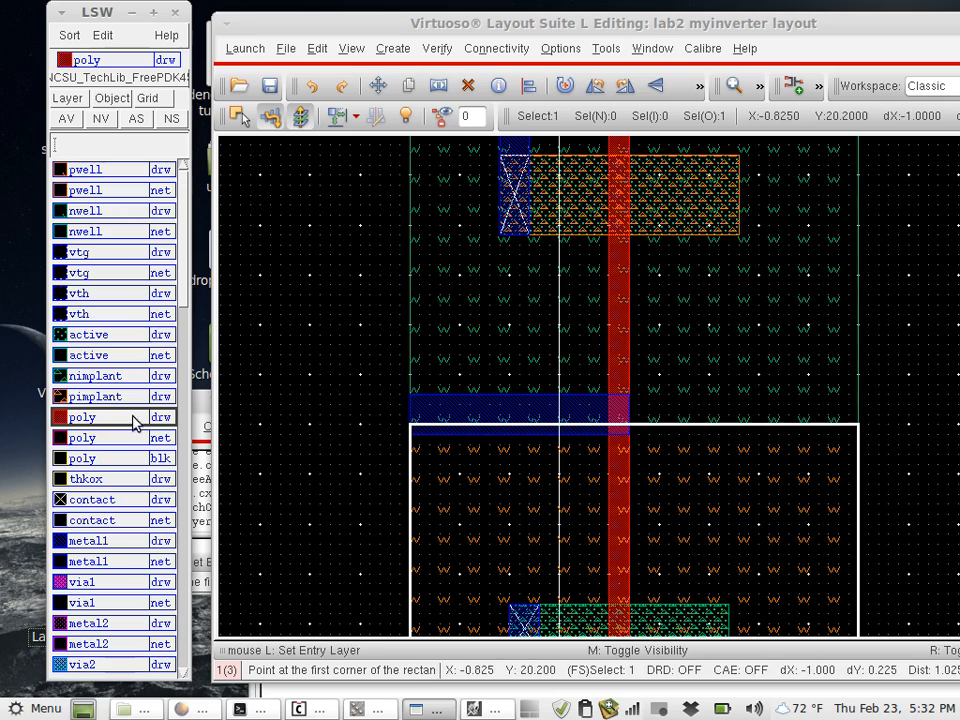
pyautogui.click(605, 407)
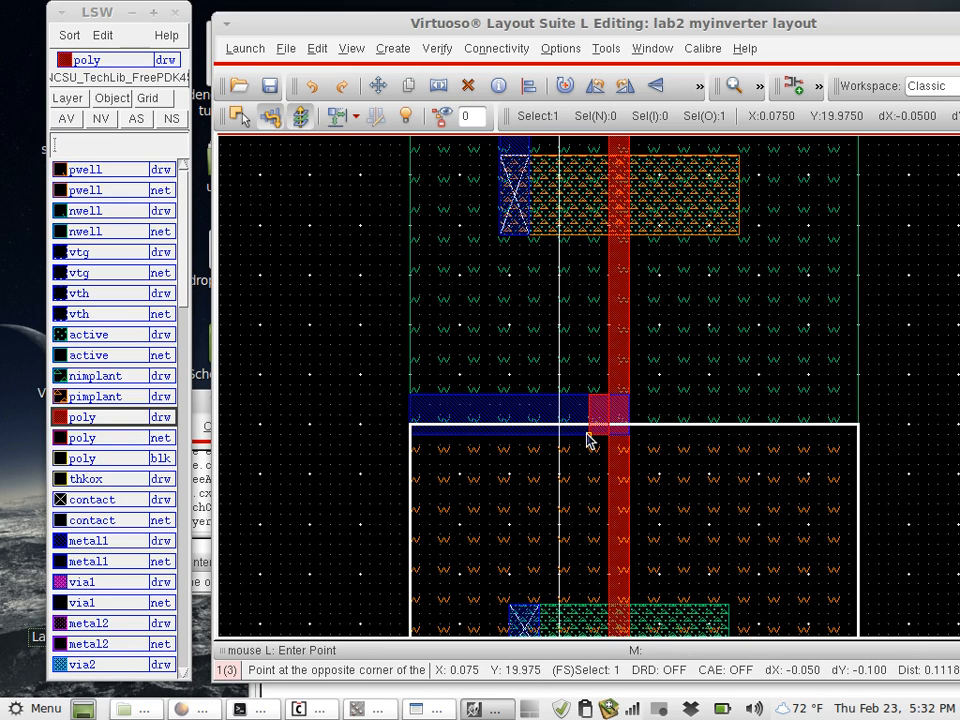
pyautogui.click(587, 438)
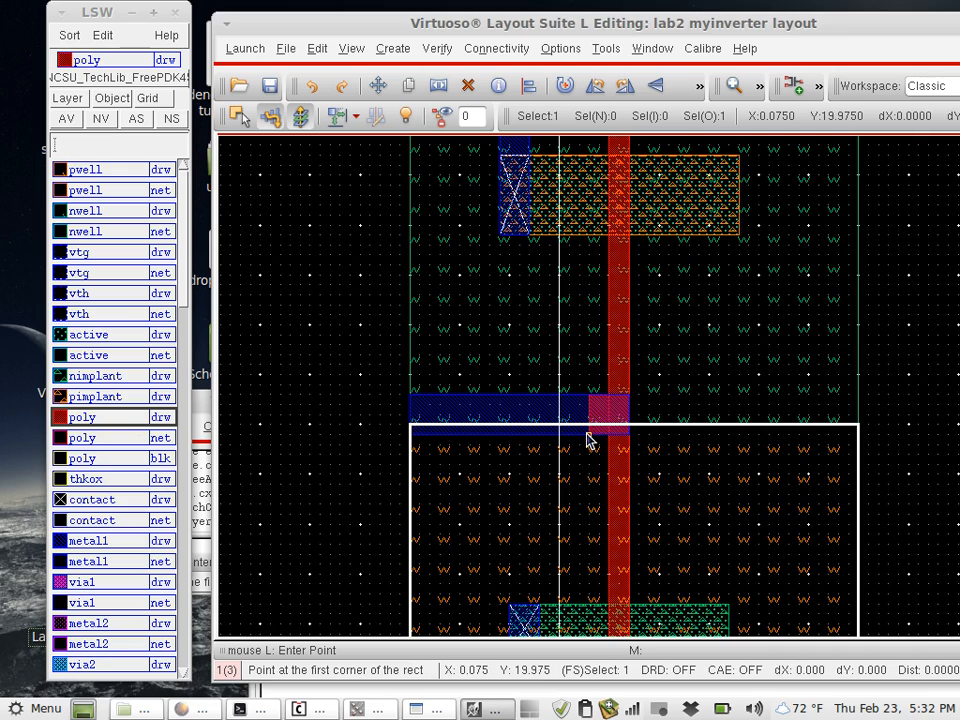
# - Draw a contact rectangle, about 0.075 by 0.1, where the widened poly overlaps the horizontal metal1 strip
pyautogui.click(120, 499)
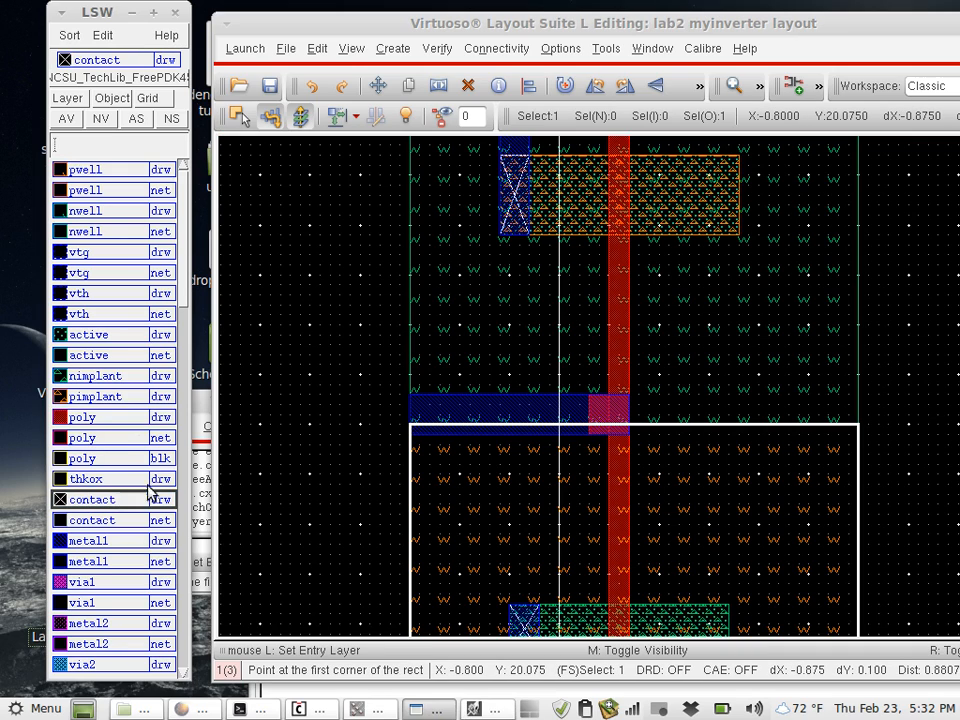
pyautogui.click(590, 397)
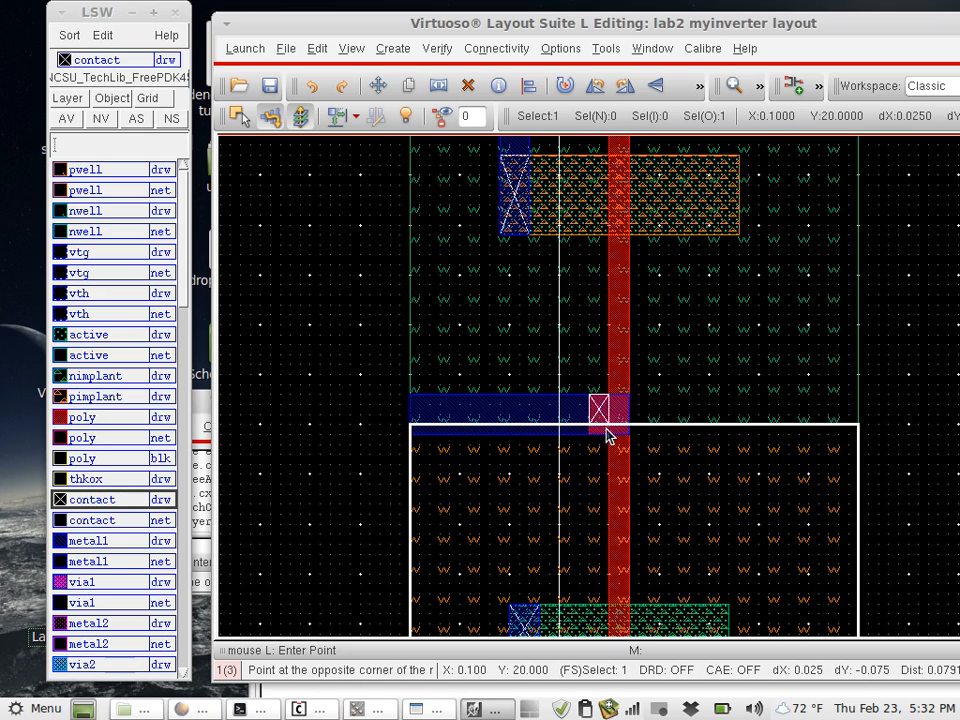
pyautogui.click(618, 431)
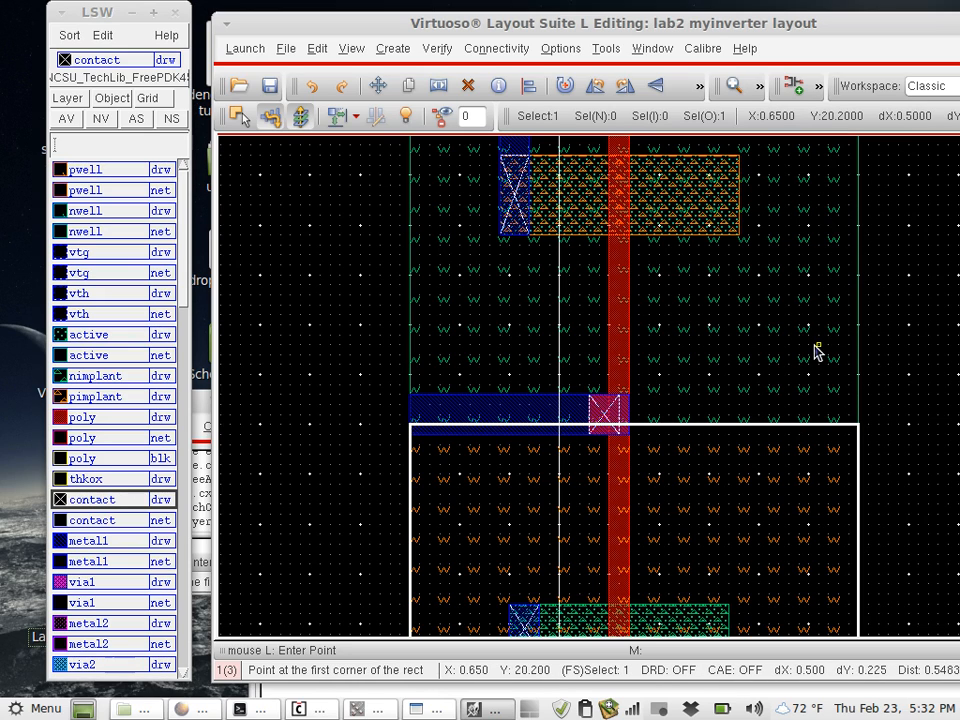
pyautogui.press('Escape')
# - Copy the contact at the left end of the PMOS 0.525 to the right, onto the right end of its active area
pyautogui.press('Right')
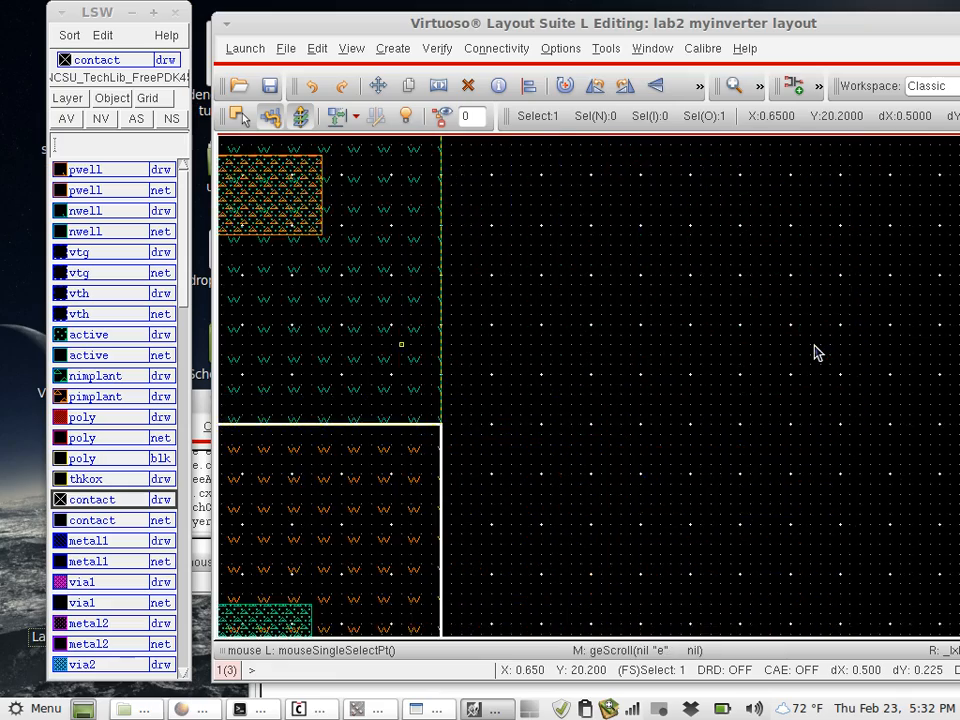
pyautogui.press('Left')
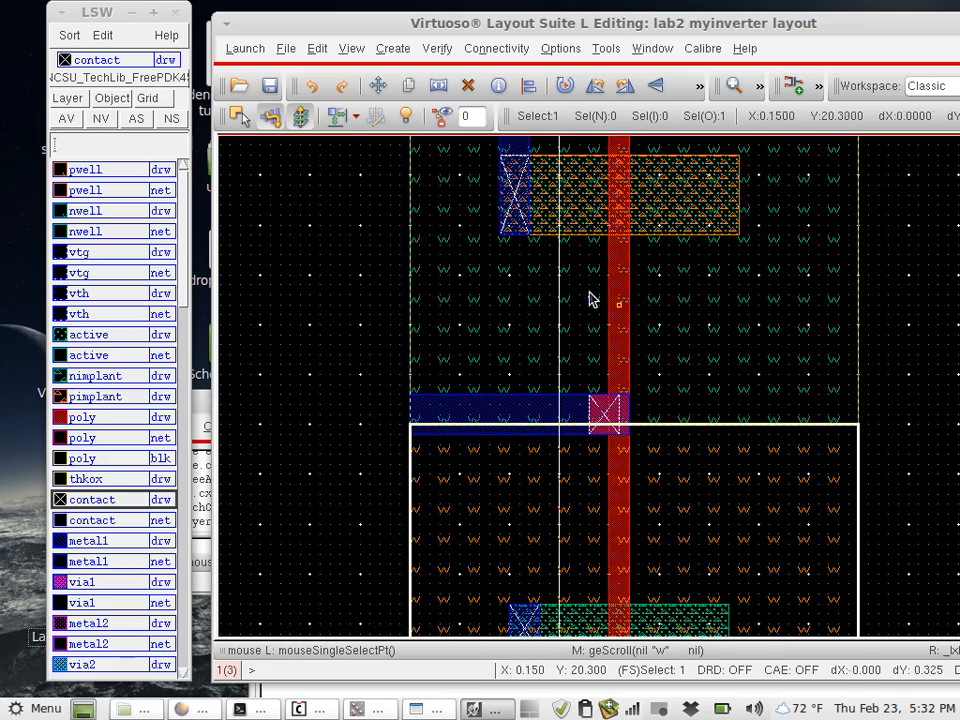
pyautogui.click(521, 210)
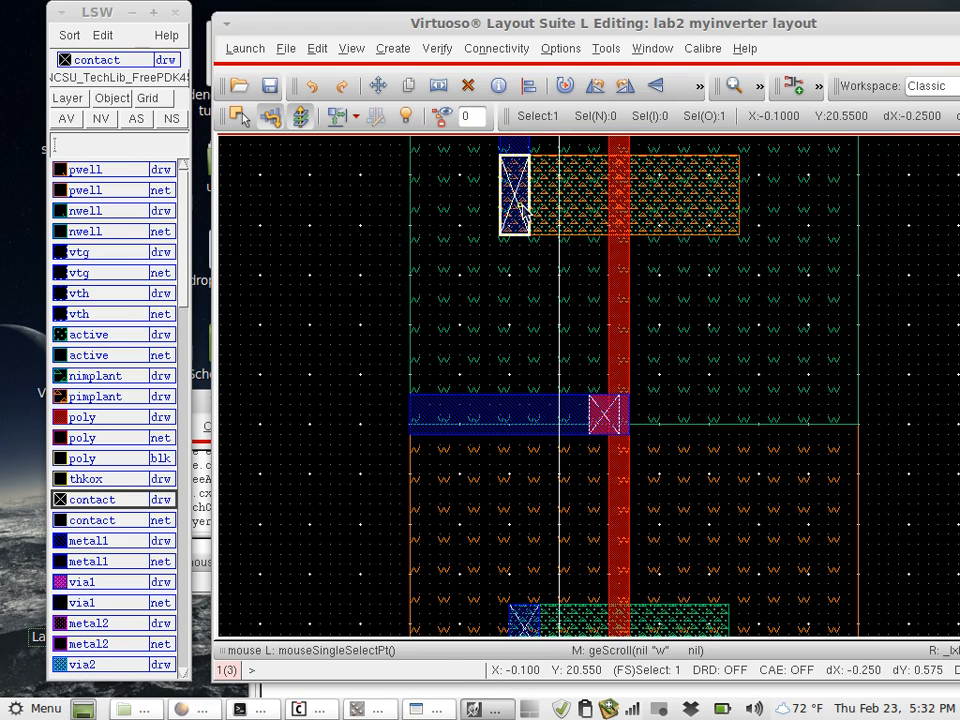
pyautogui.press('c')
pyautogui.click(521, 210)
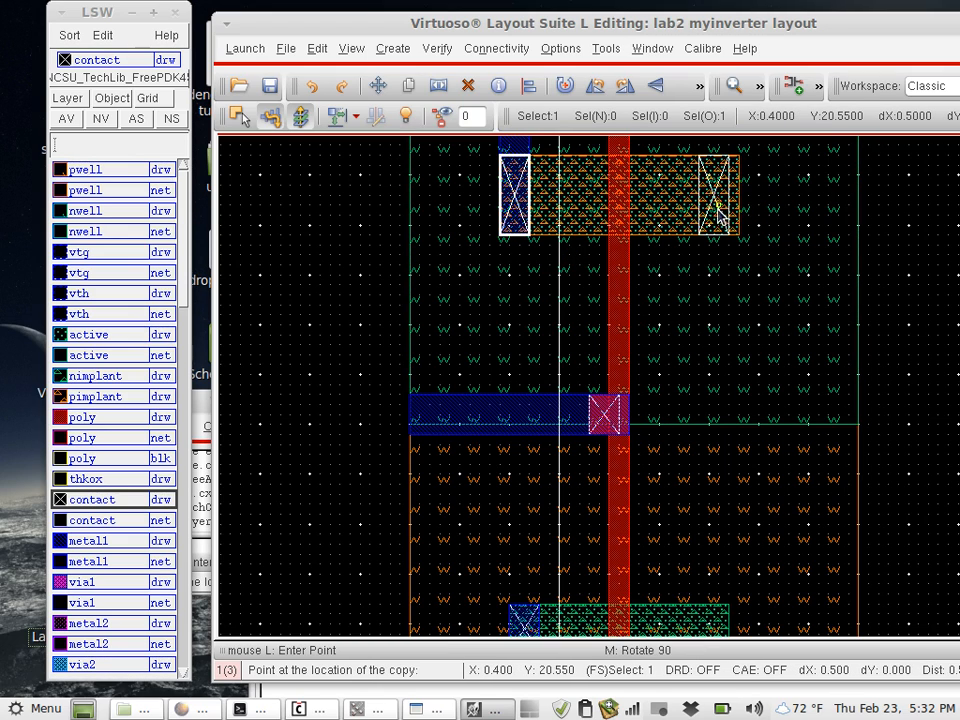
pyautogui.click(731, 210)
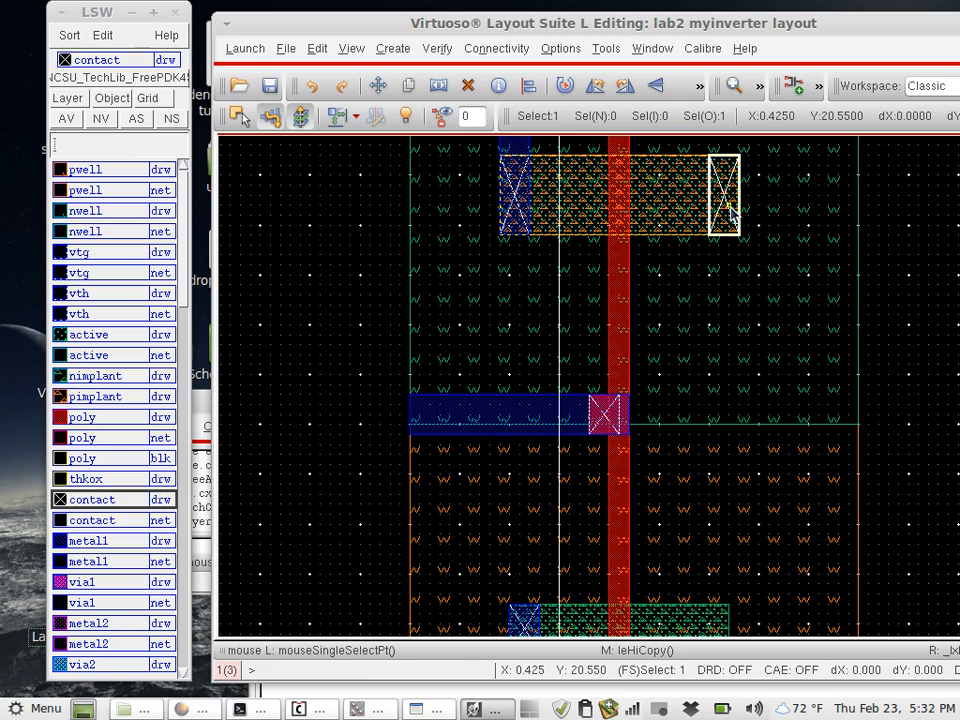
# - Copy the PMOS's right contact 1.05 down to the NMOS active area and move the copy 0.025 left to its right end
pyautogui.press('c')
pyautogui.click(721, 220)
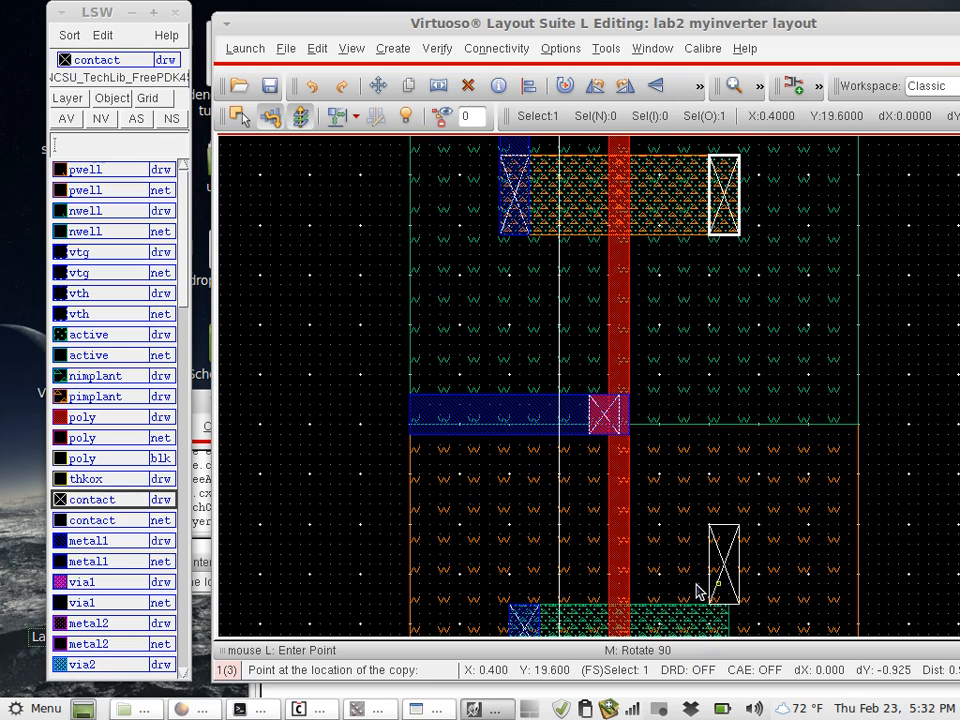
pyautogui.scroll(-1, 697, 592)
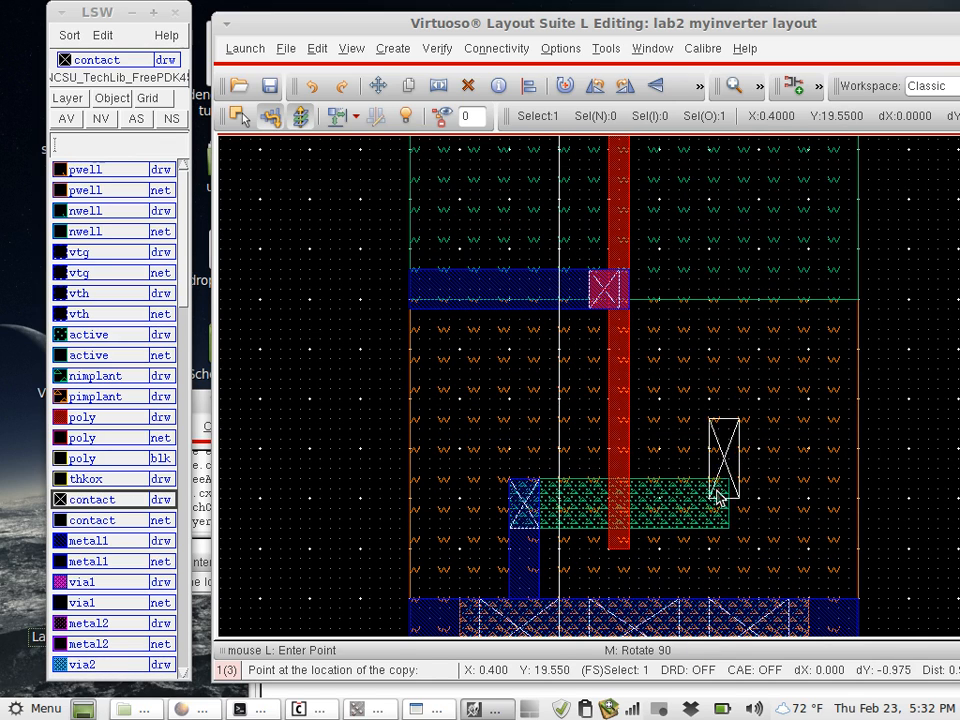
pyautogui.click(713, 522)
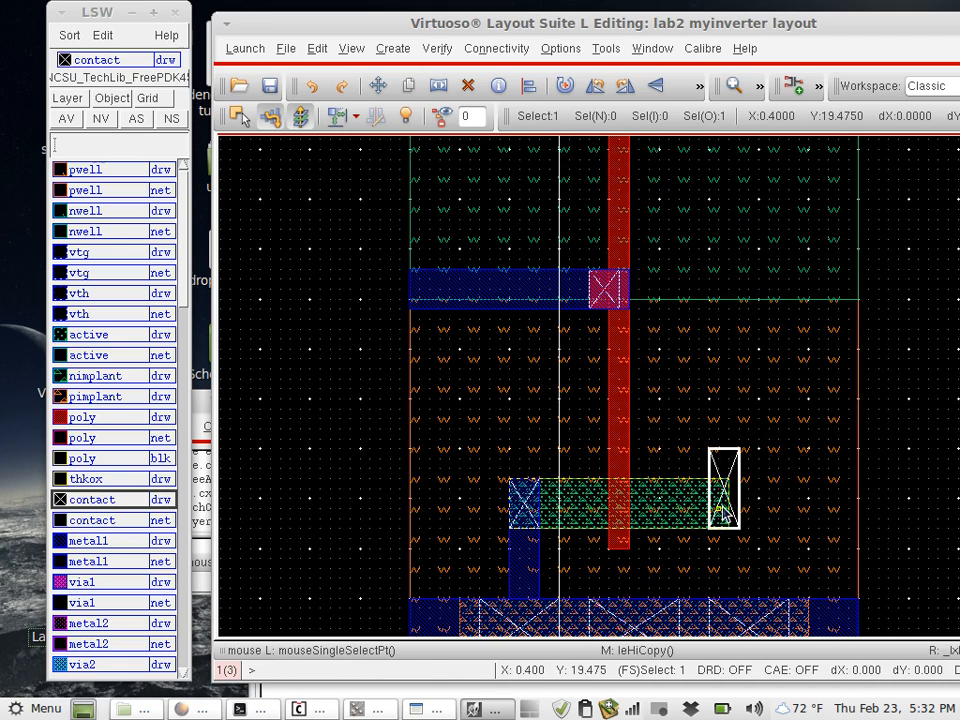
pyautogui.press('m')
pyautogui.click(722, 510)
pyautogui.click(707, 496)
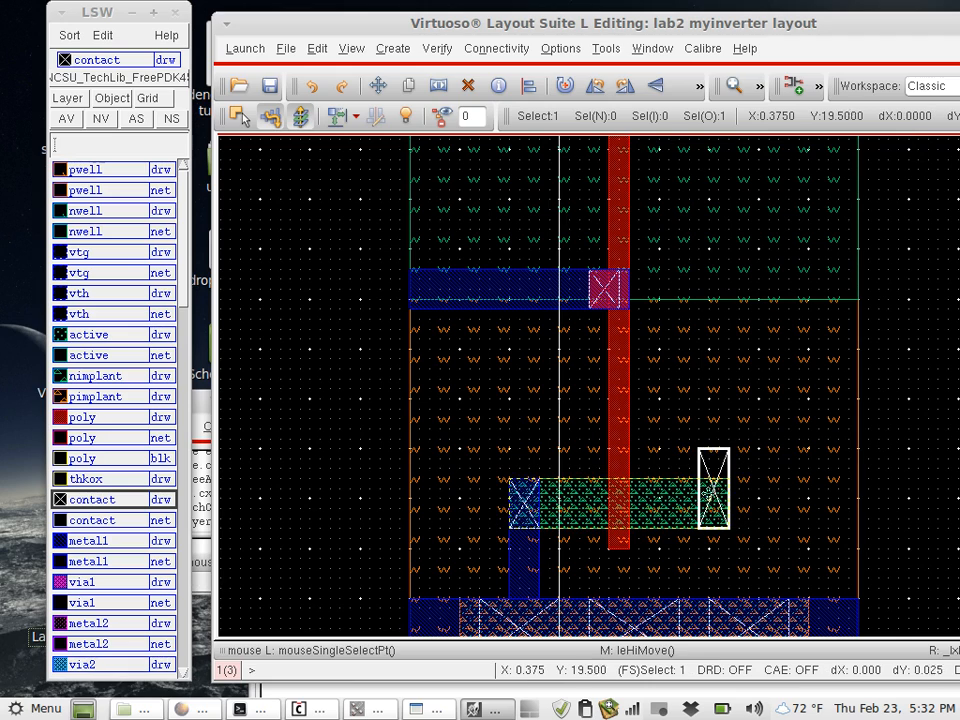
# - Try to stretch the contact at the right end of the NMOS from its upper edge
pyautogui.press('s')
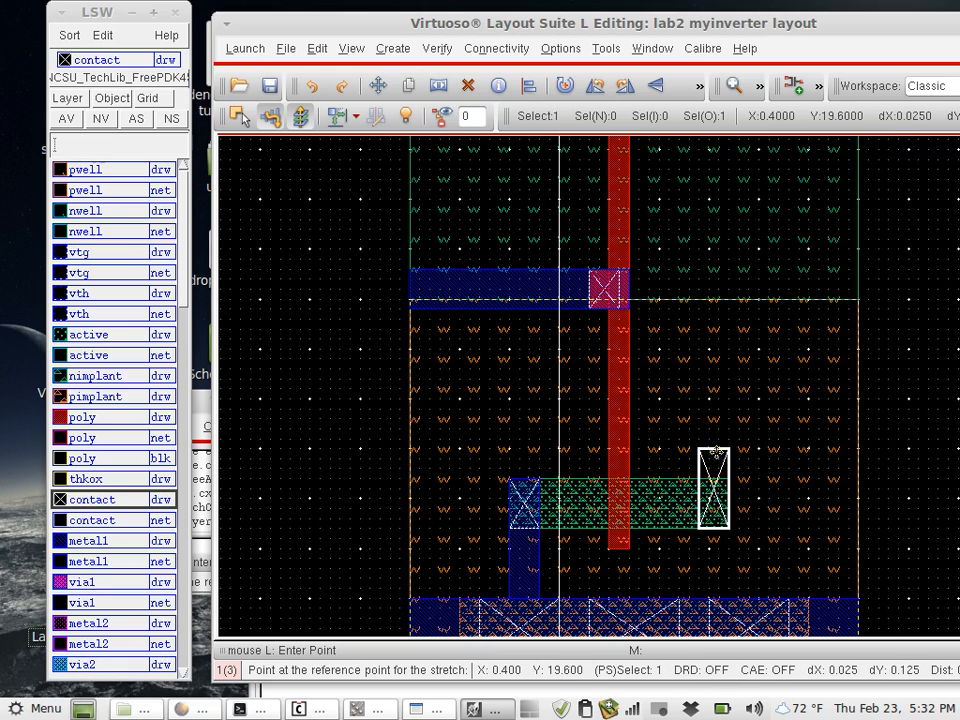
pyautogui.click(716, 451)
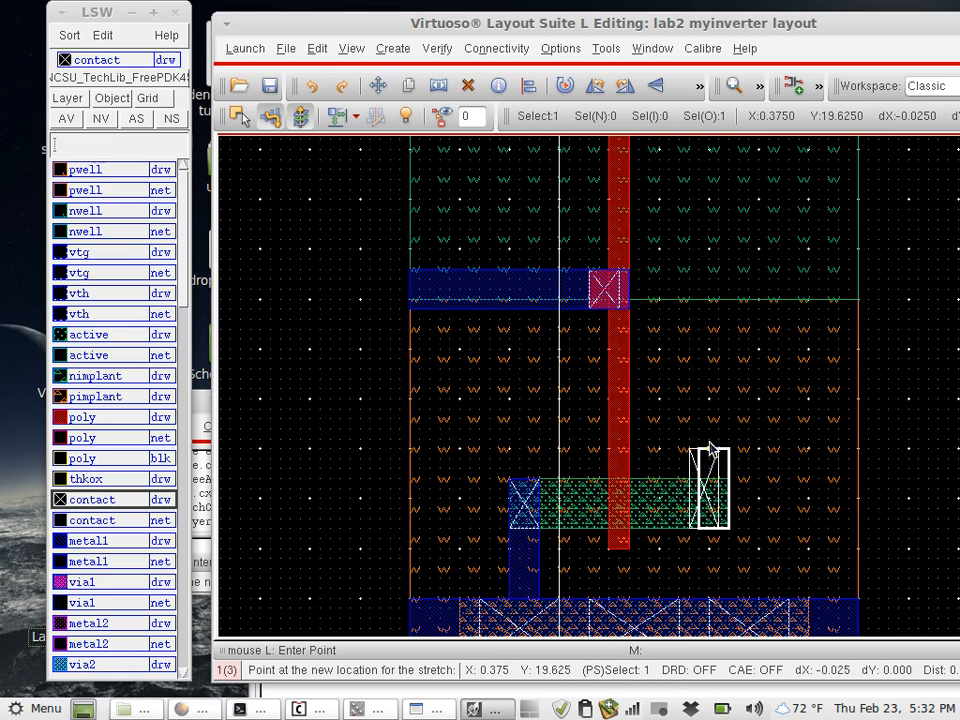
pyautogui.click(710, 451)
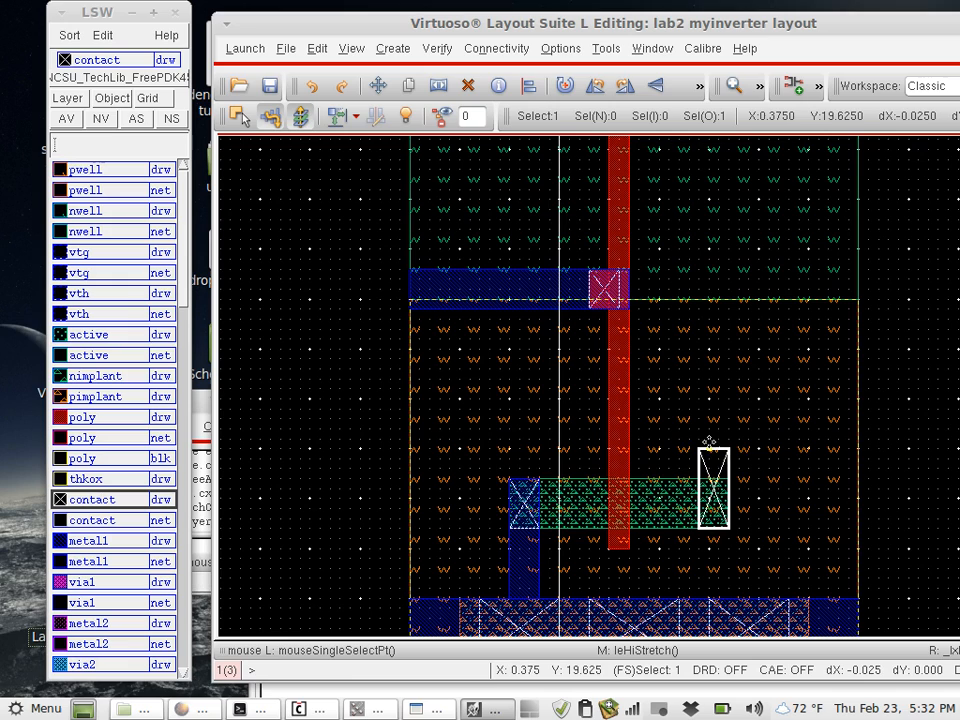
# - Stretch the upper edge of the NMOS's right contact down 0.075 to the top of the active area
pyautogui.click(917, 471)
pyautogui.press('s')
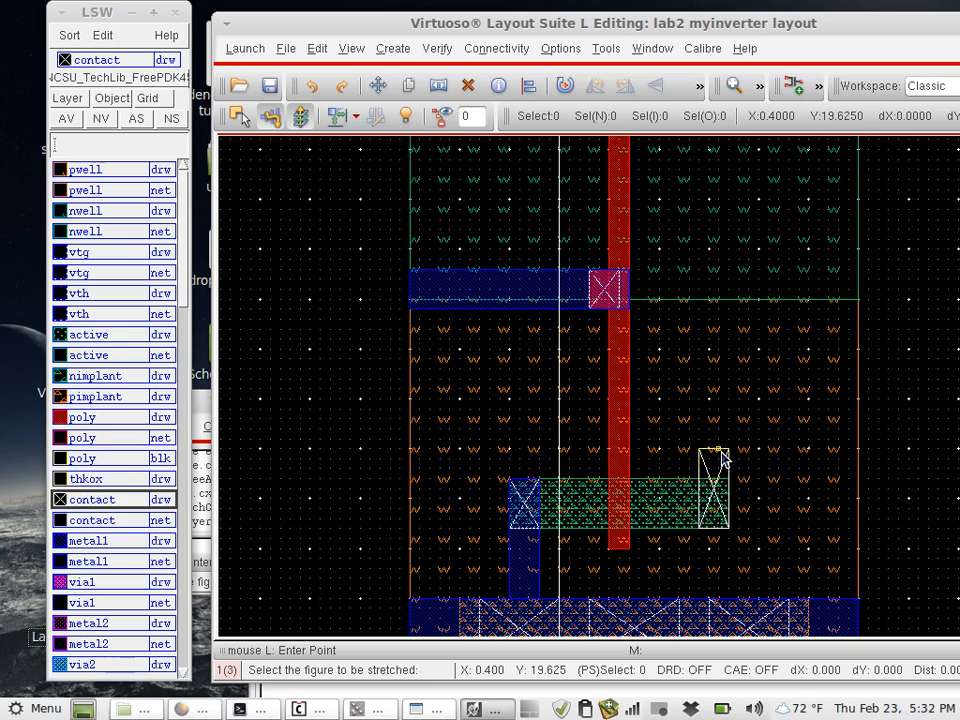
pyautogui.click(720, 453)
pyautogui.press('Escape')
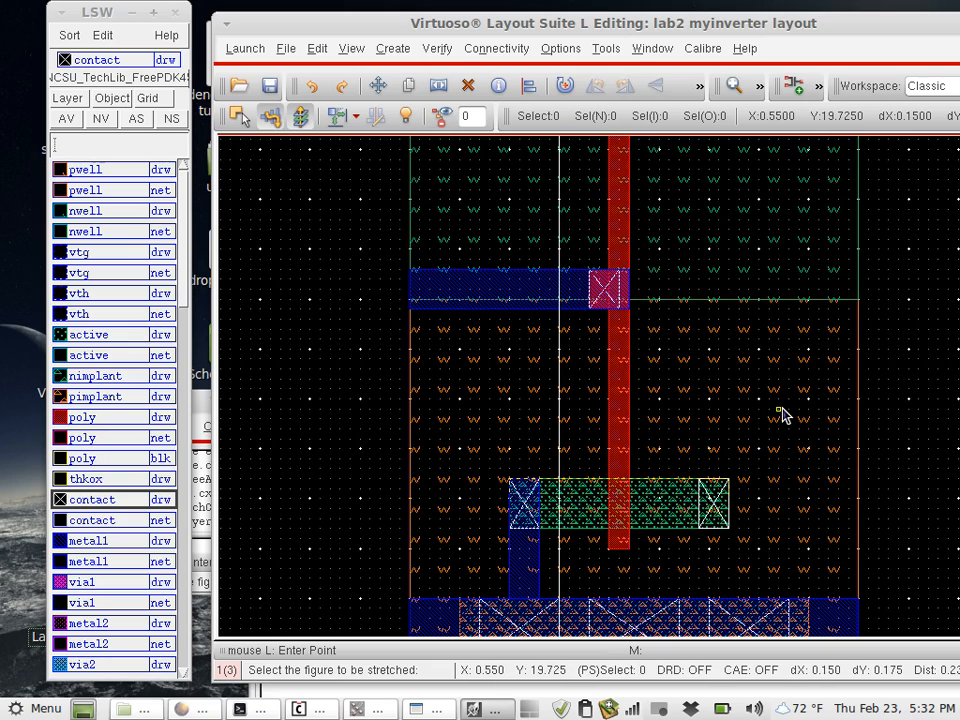
pyautogui.press('Escape')
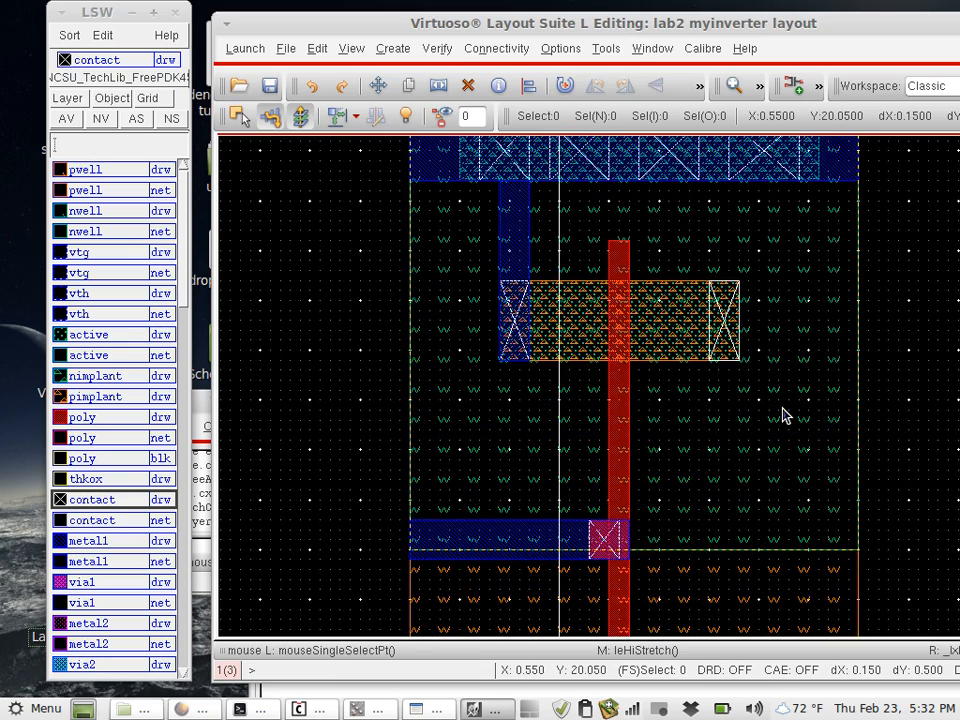
# - Draw a metal1 rectangle, about 0.075 by 1.25, from the top of the PMOS's right contact down to the NMOS active area's lower edge
pyautogui.scroll(2, 783, 415)
pyautogui.press('r')
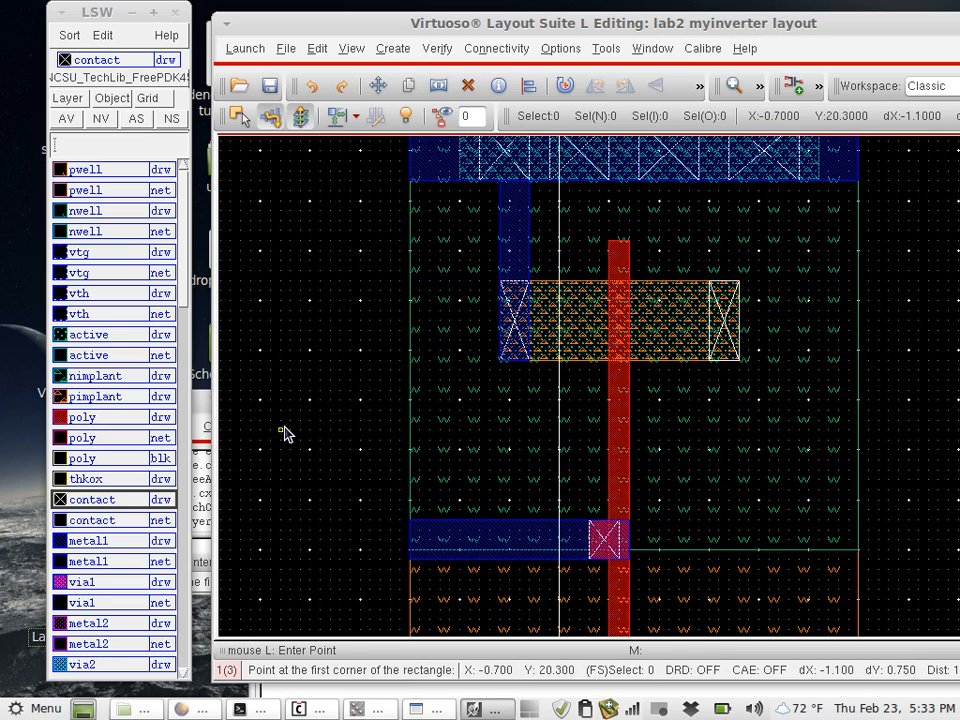
pyautogui.click(94, 541)
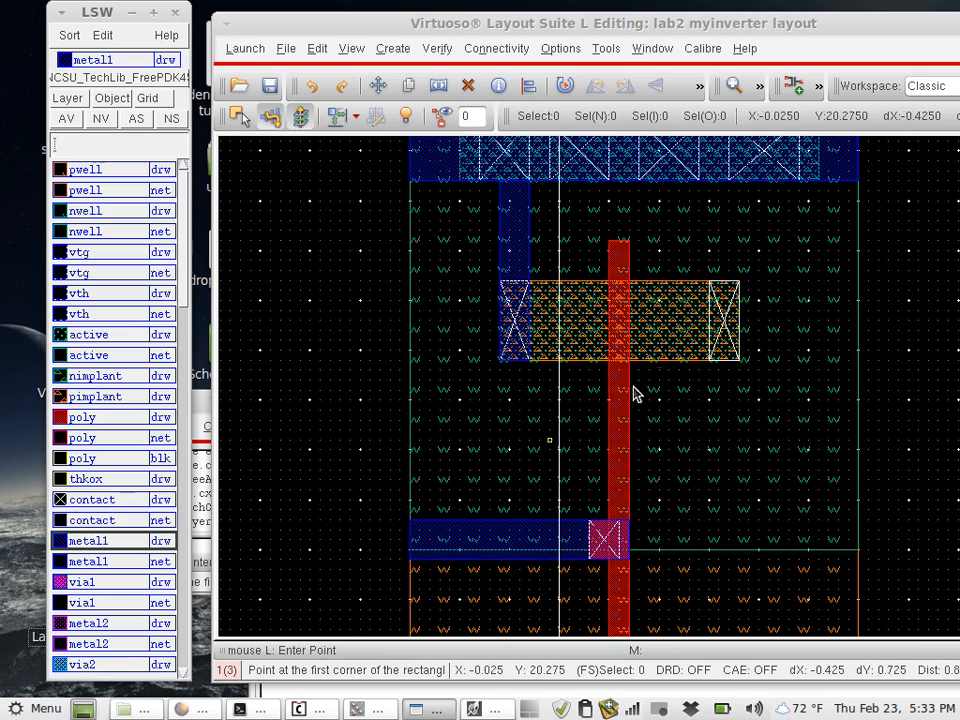
pyautogui.click(709, 291)
pyautogui.scroll(-2, 729, 486)
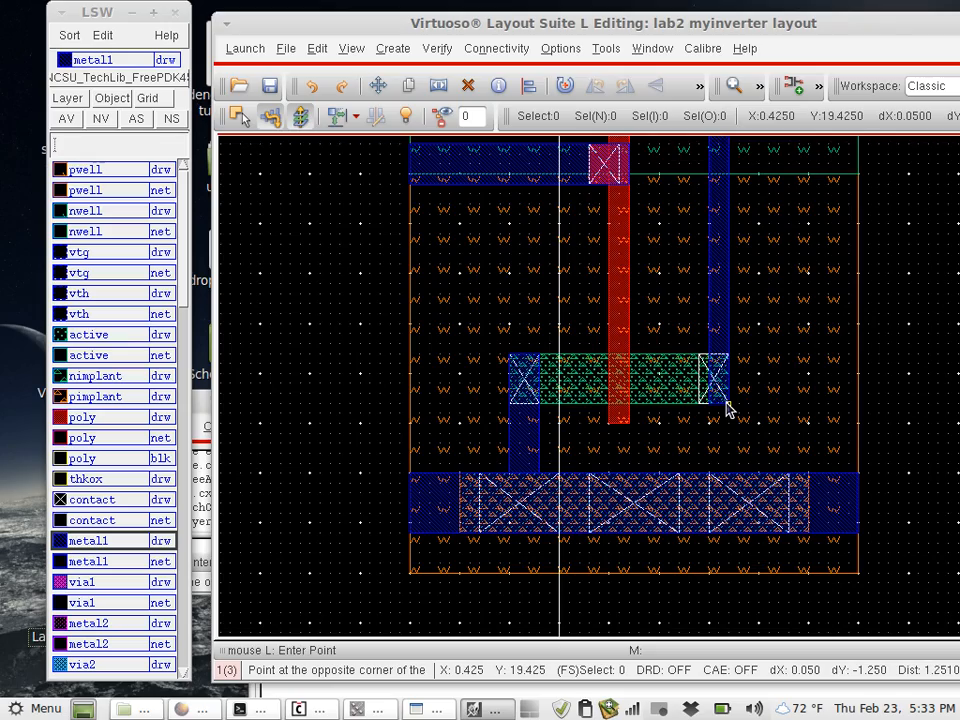
pyautogui.scroll(3, 727, 409)
pyautogui.scroll(-3, 727, 409)
pyautogui.scroll(2, 735, 300)
pyautogui.scroll(-1, 735, 300)
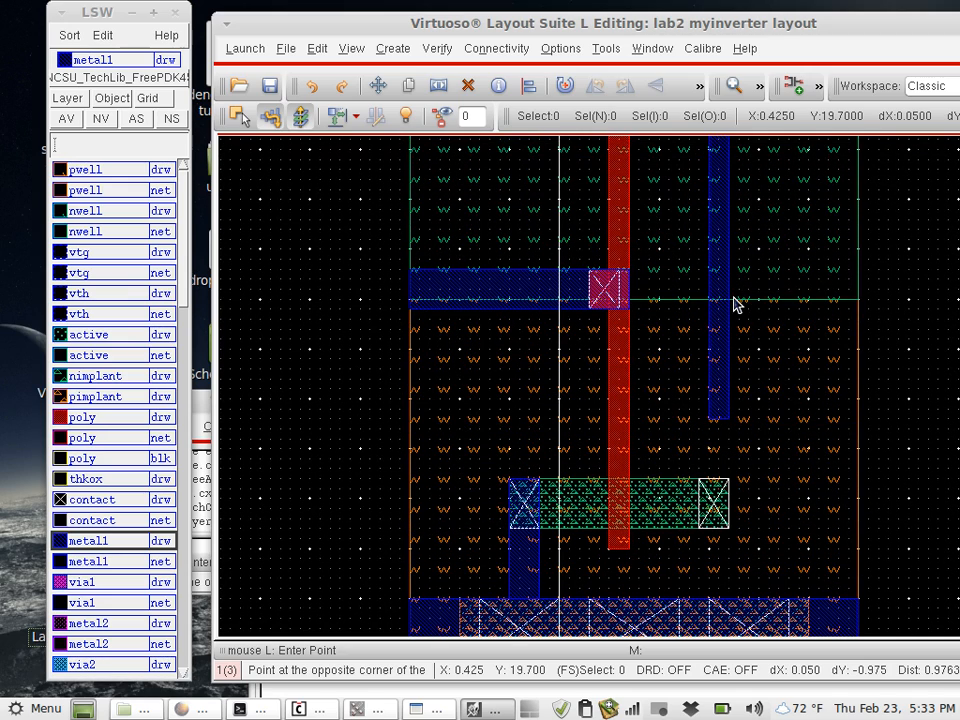
pyautogui.click(740, 529)
pyautogui.press('Escape')
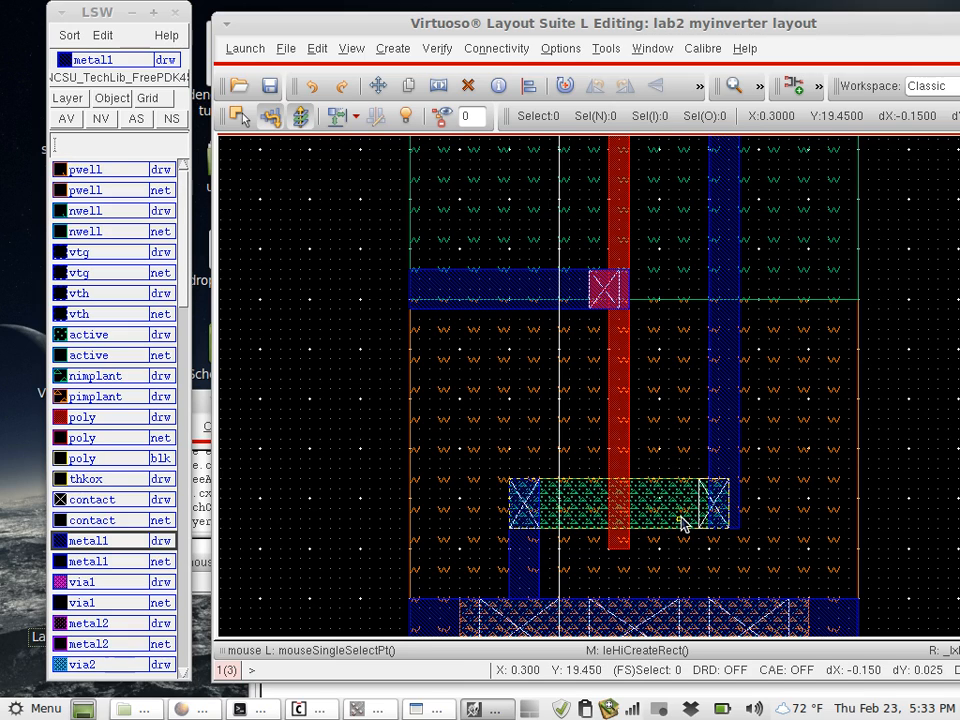
pyautogui.click(685, 521)
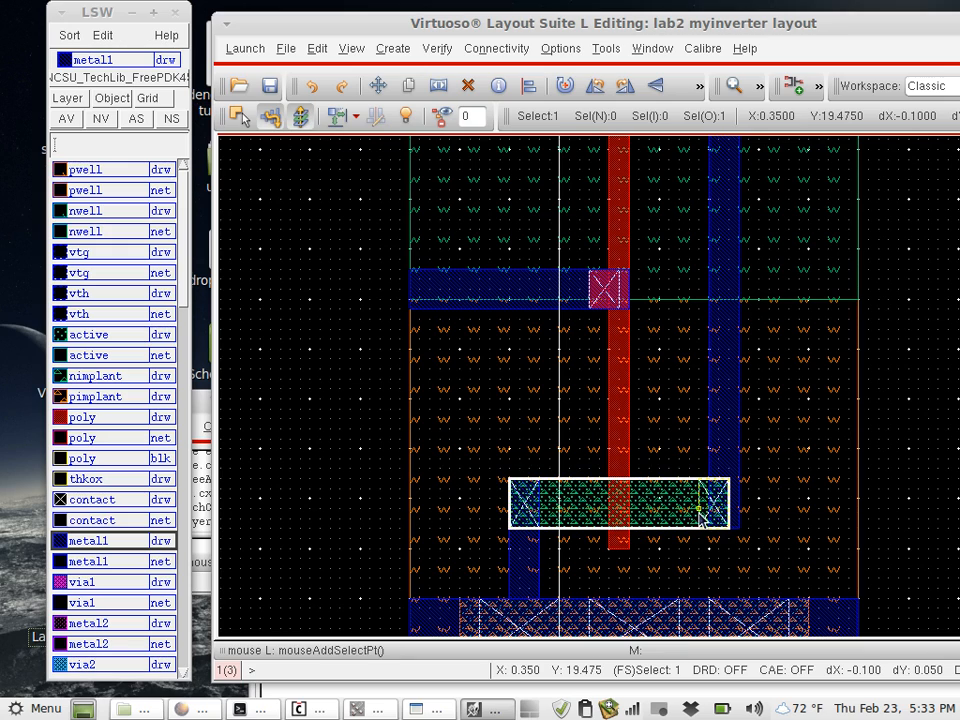
pyautogui.keyDown('shift'); pyautogui.click(700, 515); pyautogui.keyUp('shift')
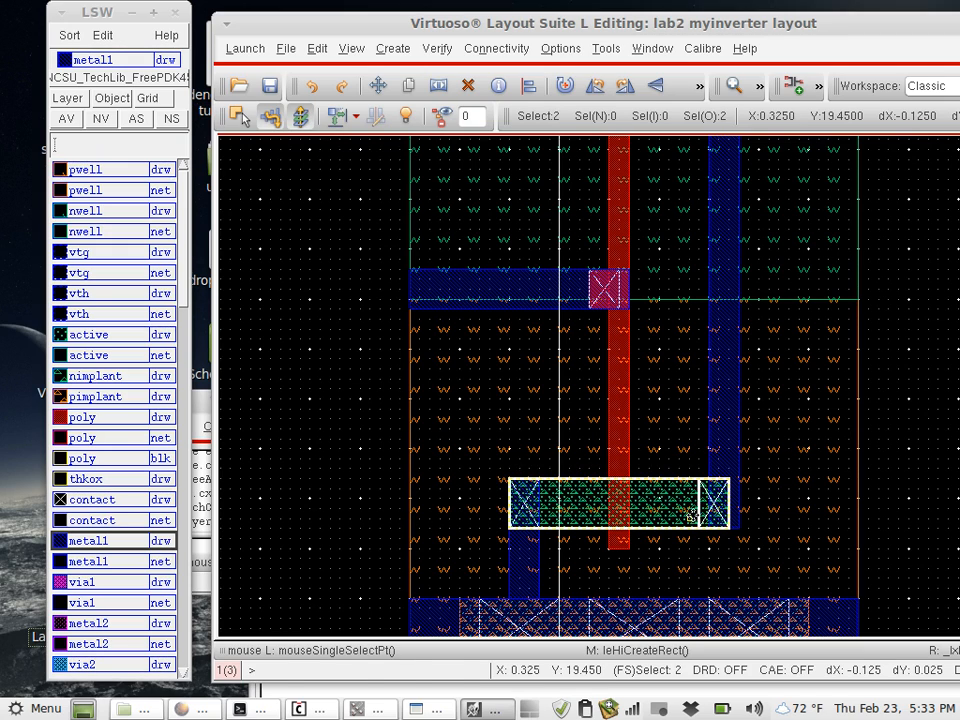
pyautogui.press('s')
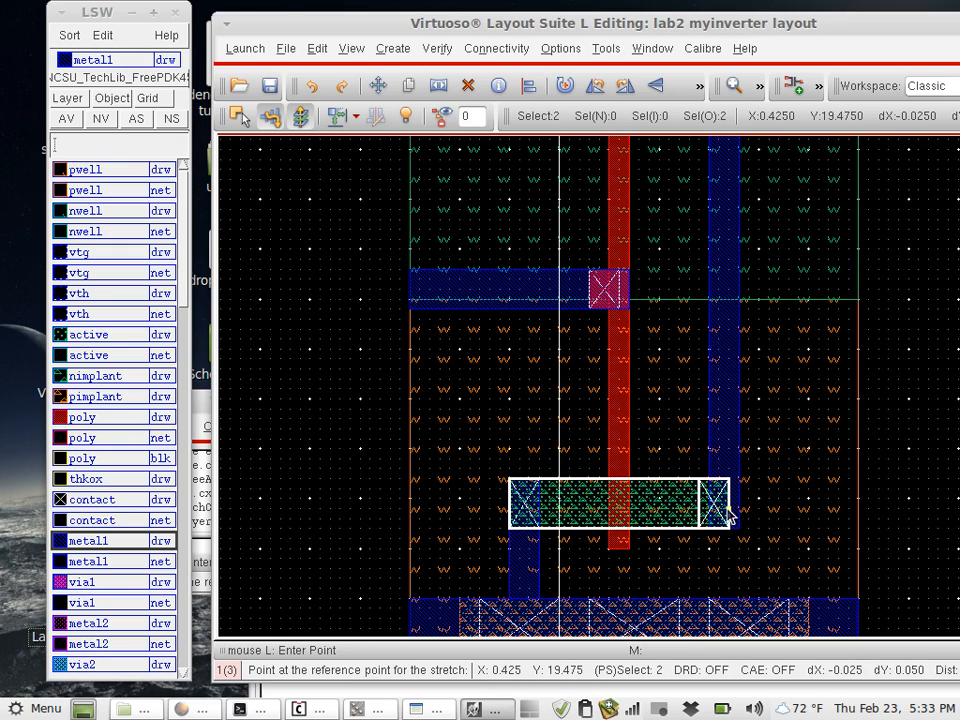
pyautogui.click(688, 513)
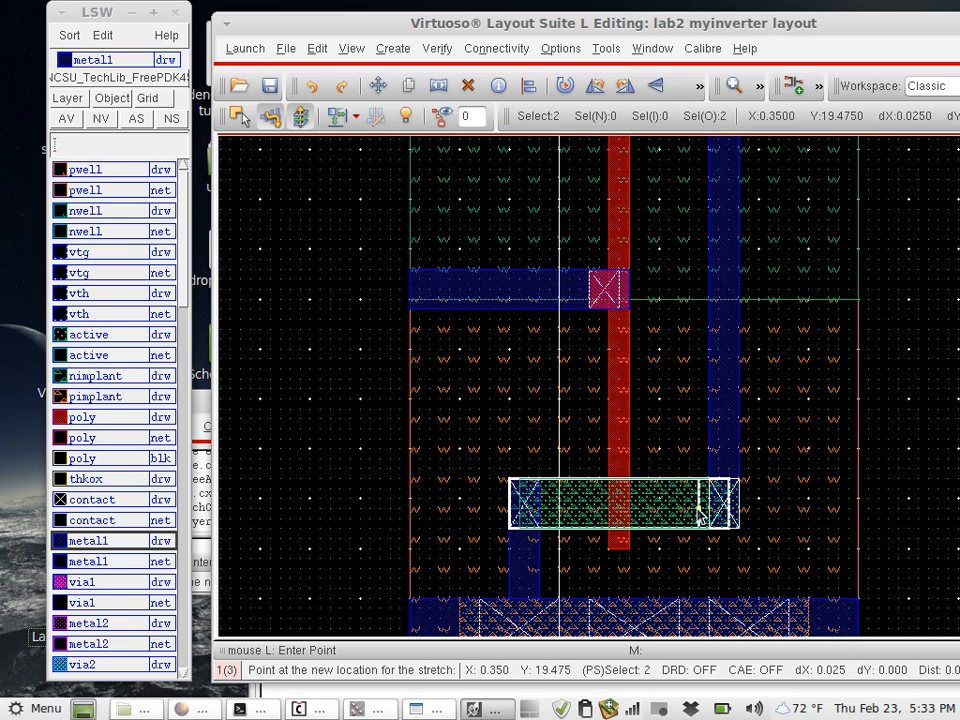
pyautogui.click(684, 514)
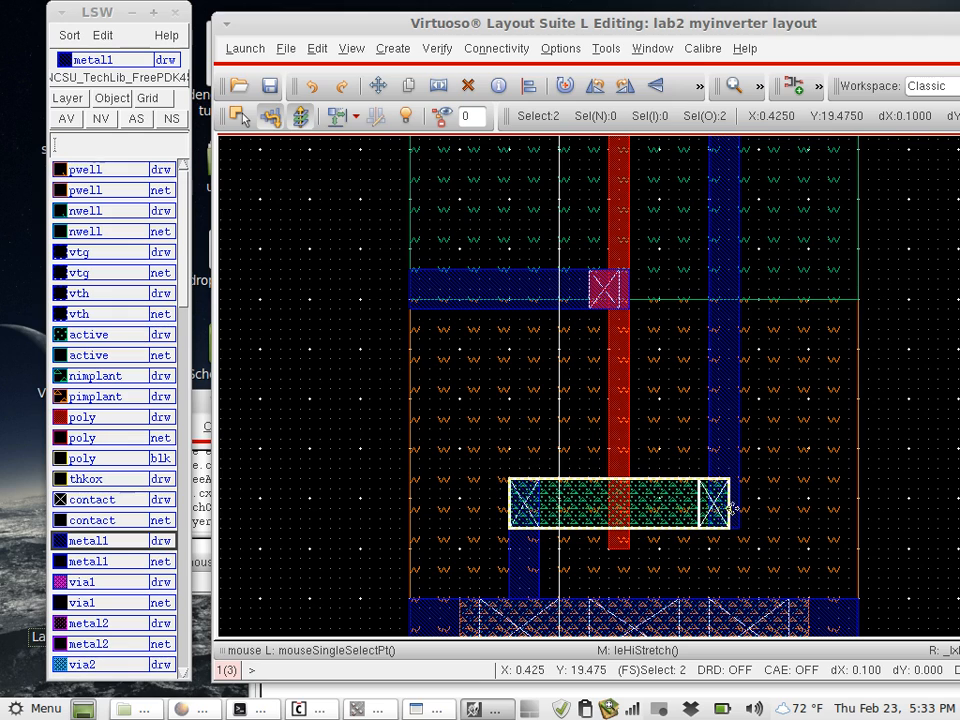
pyautogui.click(895, 512)
# - Stretch the right edges of the NMOS's overlapping active and implant rectangles 0.025 outward to the edge of the vertical metal1 strip
pyautogui.press('s')
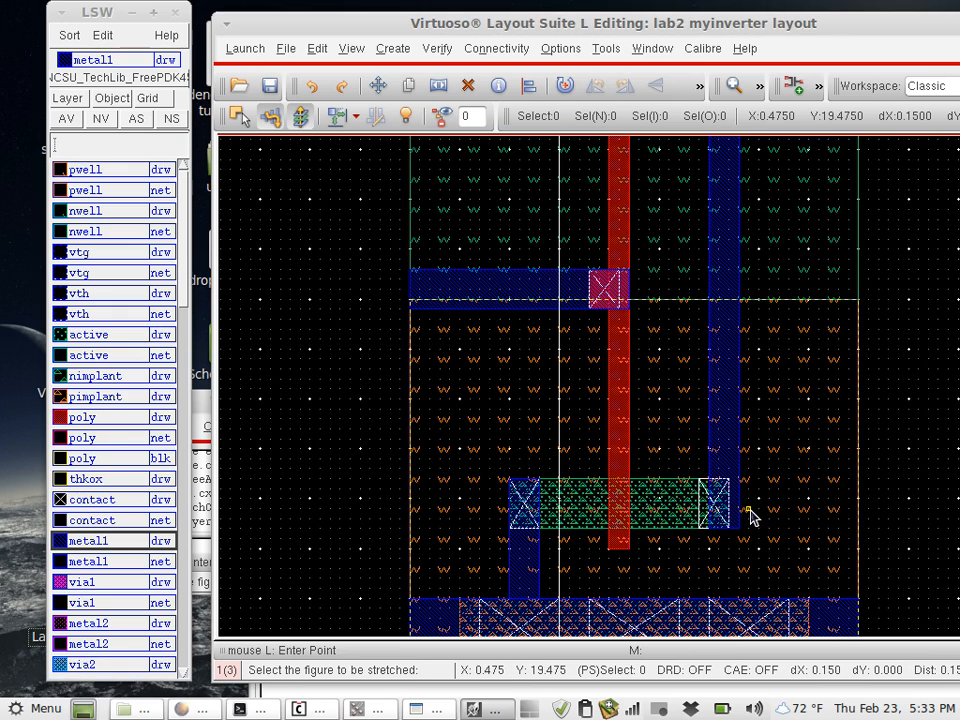
pyautogui.click(728, 511)
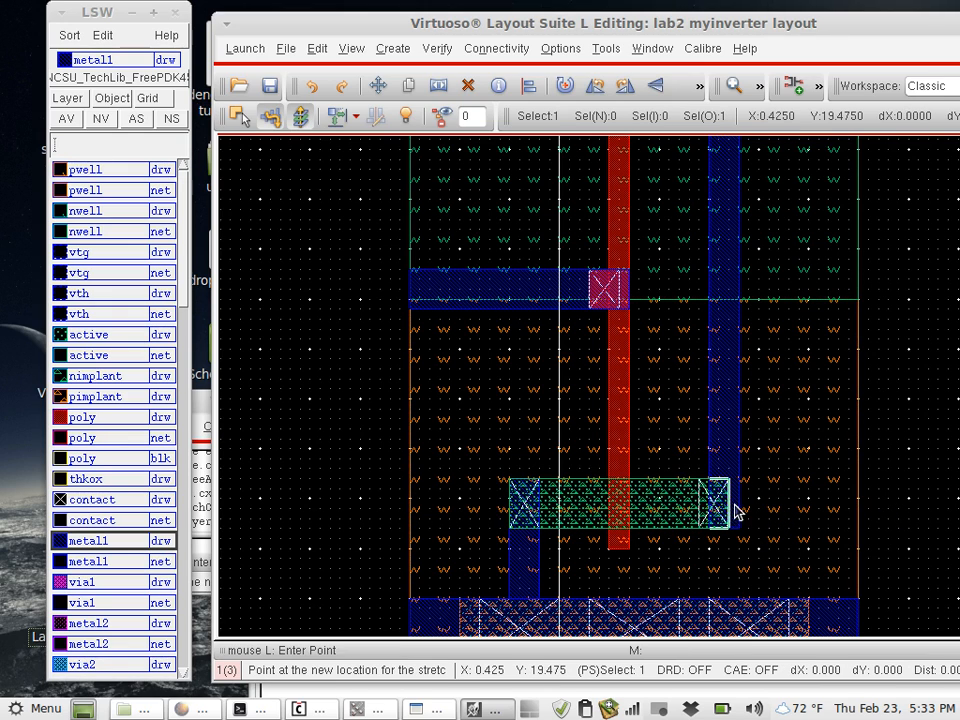
pyautogui.click(740, 510)
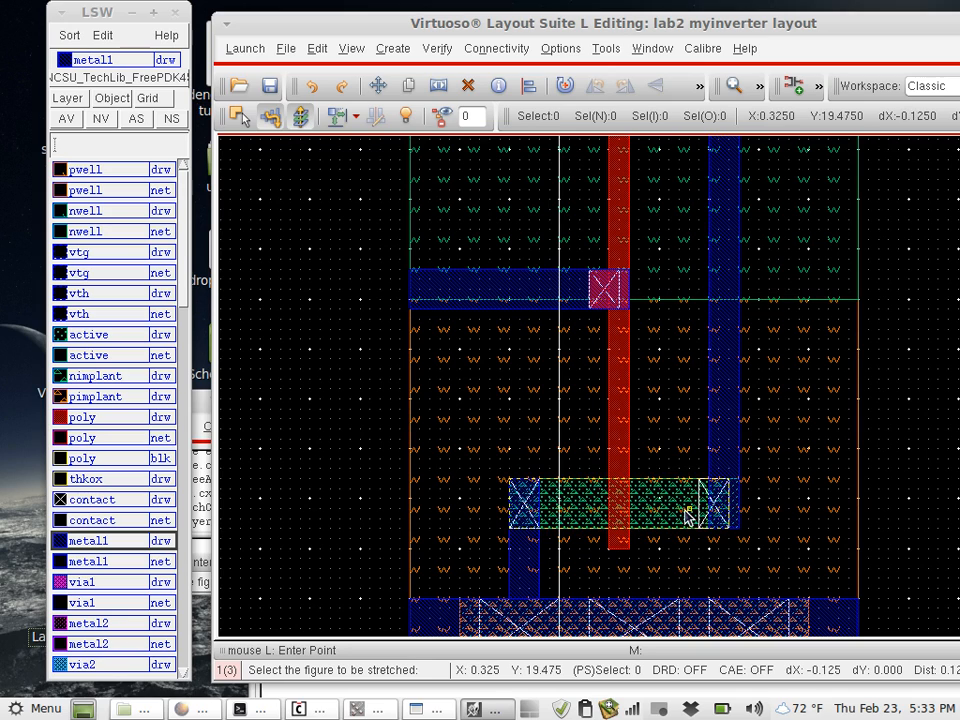
pyautogui.click(687, 511)
pyautogui.press('Escape')
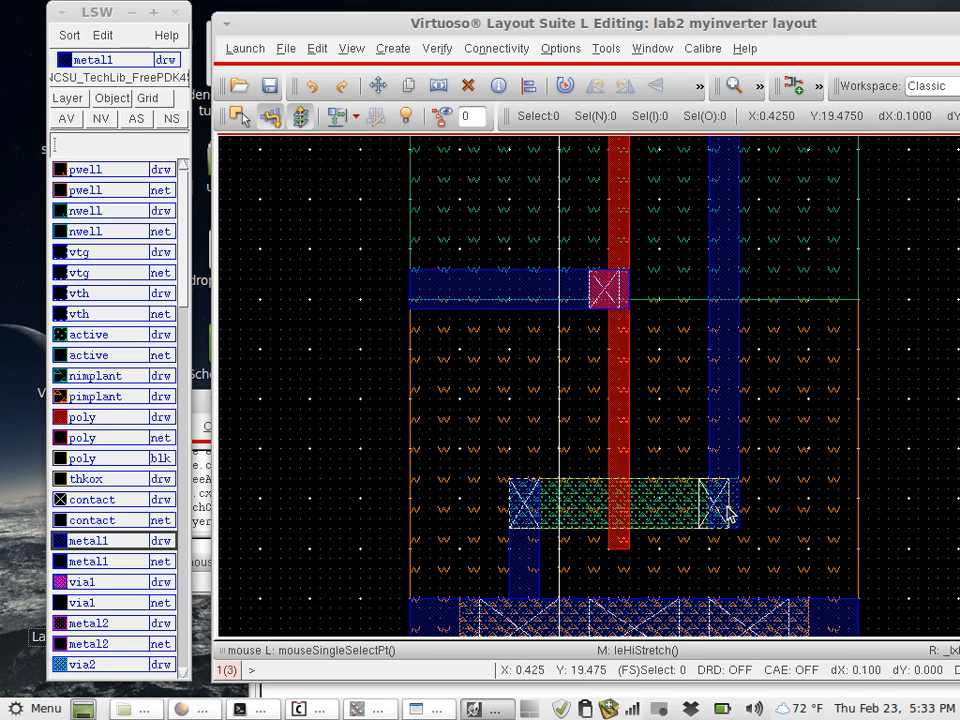
pyautogui.press('s')
pyautogui.click(726, 512)
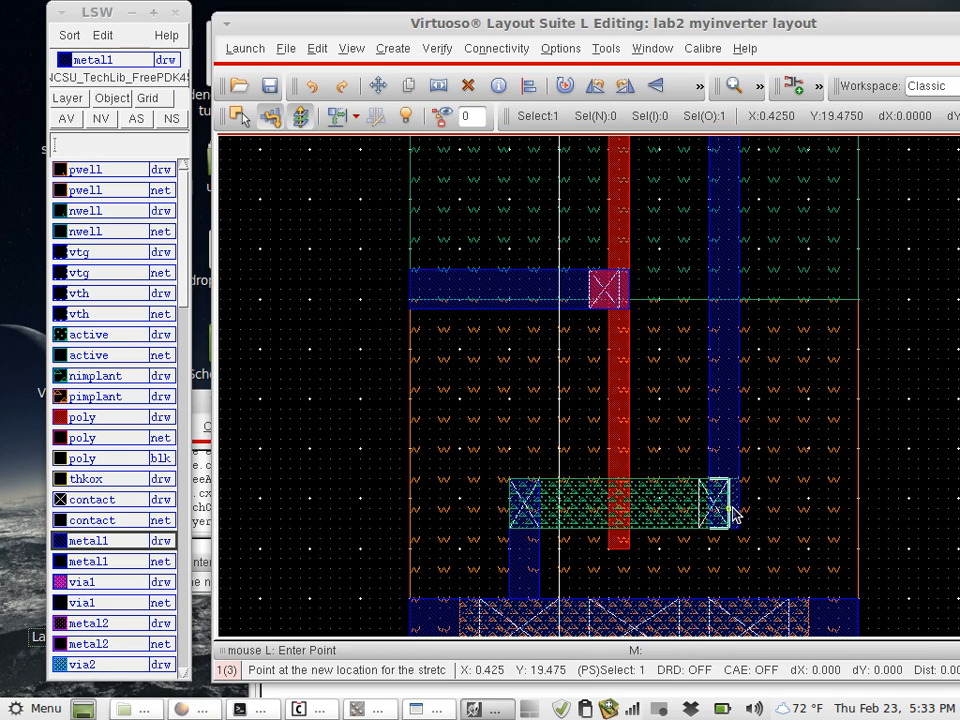
pyautogui.click(737, 513)
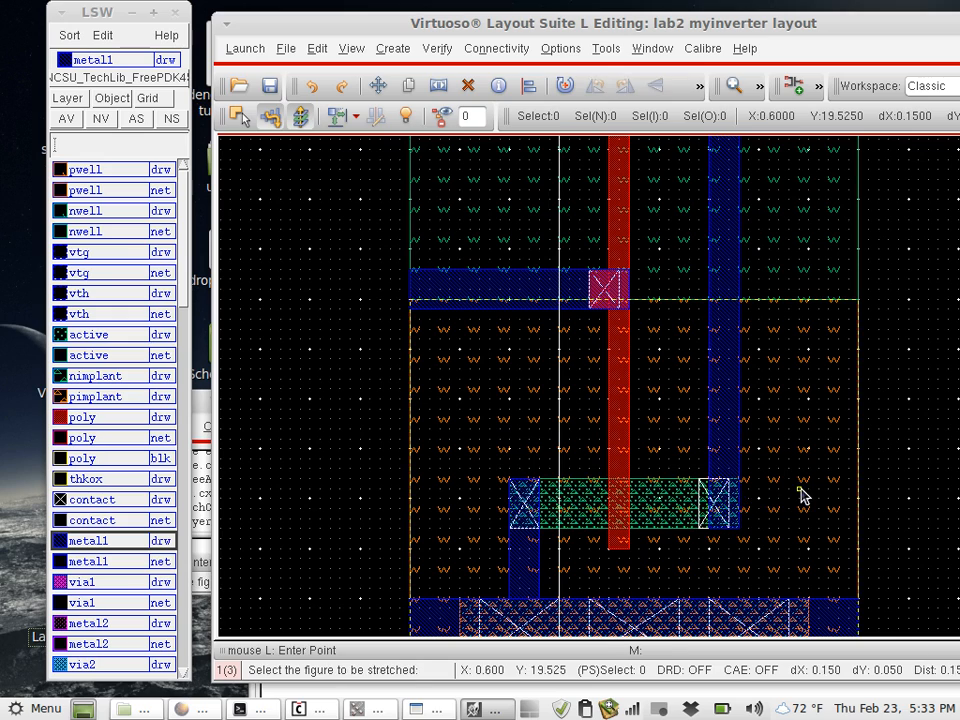
pyautogui.press('Escape')
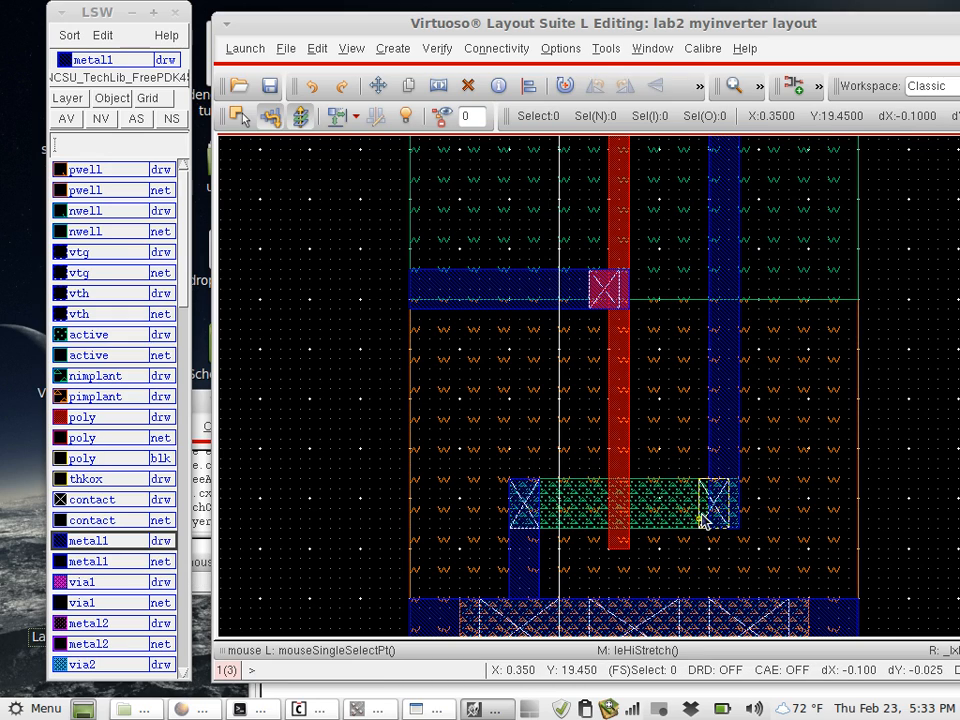
# - Move the NMOS's right contact 0.025 to the right, aligning it with the vertical metal1 strip
pyautogui.press('m')
pyautogui.click(706, 518)
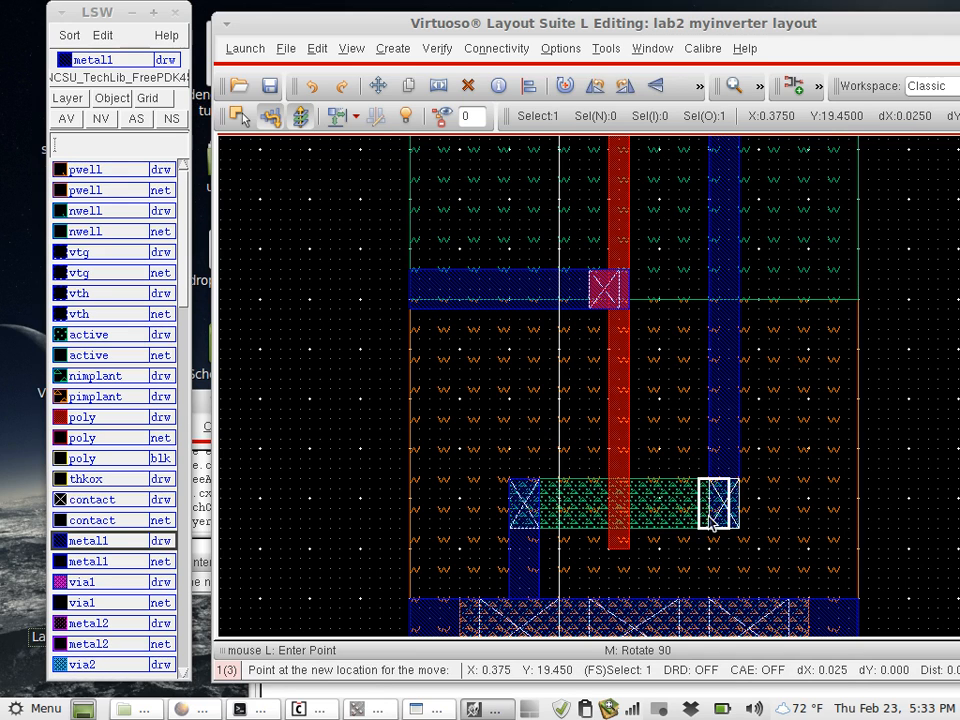
pyautogui.click(714, 516)
pyautogui.press('Escape')
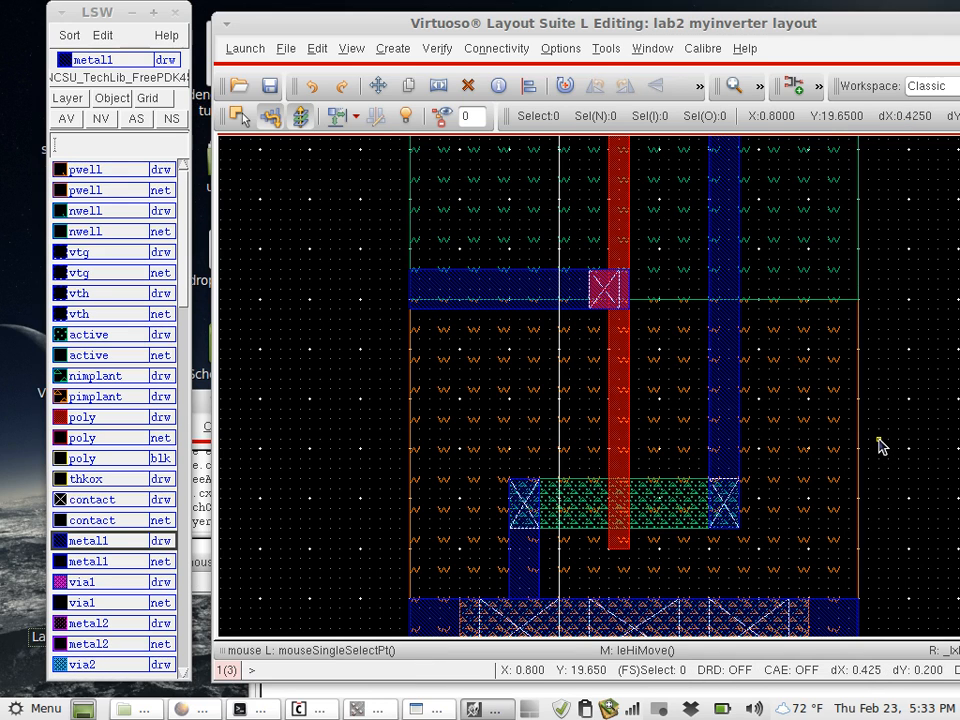
# - Draw a metal1 output rectangle, about 0.3 by 0.075, from the vertical metal1 strip to the well's right edge at the pwell/nwell boundary
pyautogui.scroll(1, 880, 447)
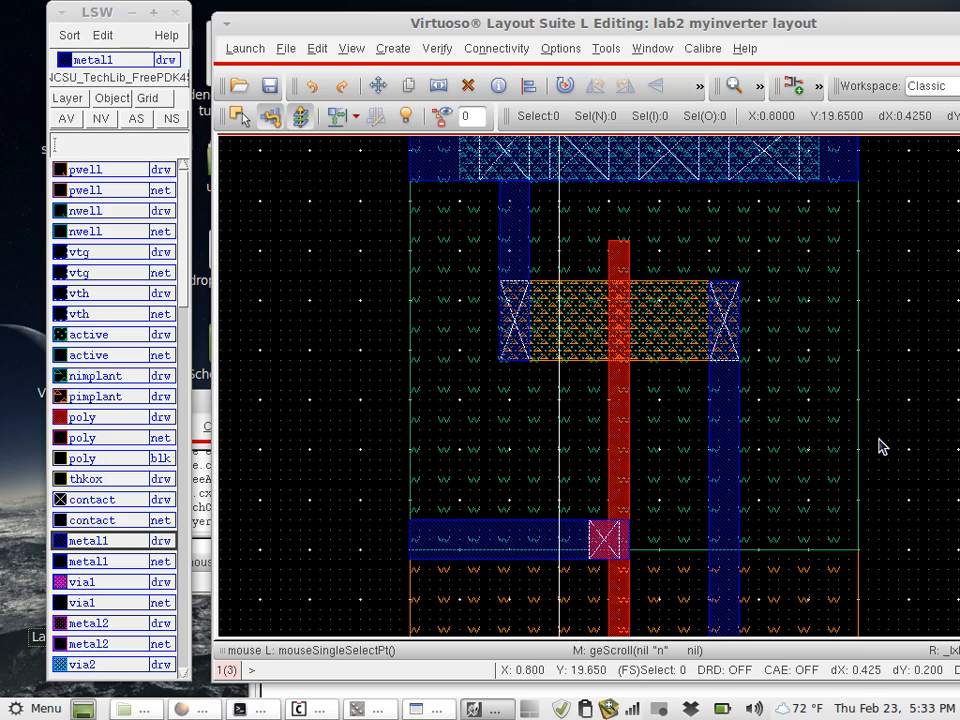
pyautogui.scroll(-1, 880, 447)
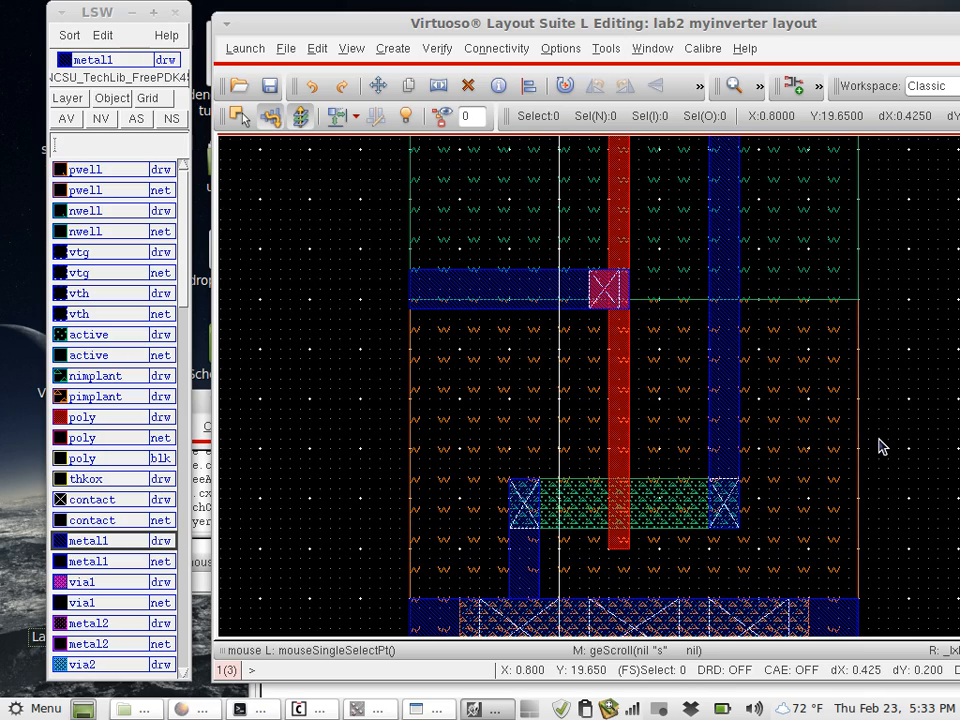
pyautogui.scroll(1, 880, 447)
pyautogui.scroll(1, 880, 447)
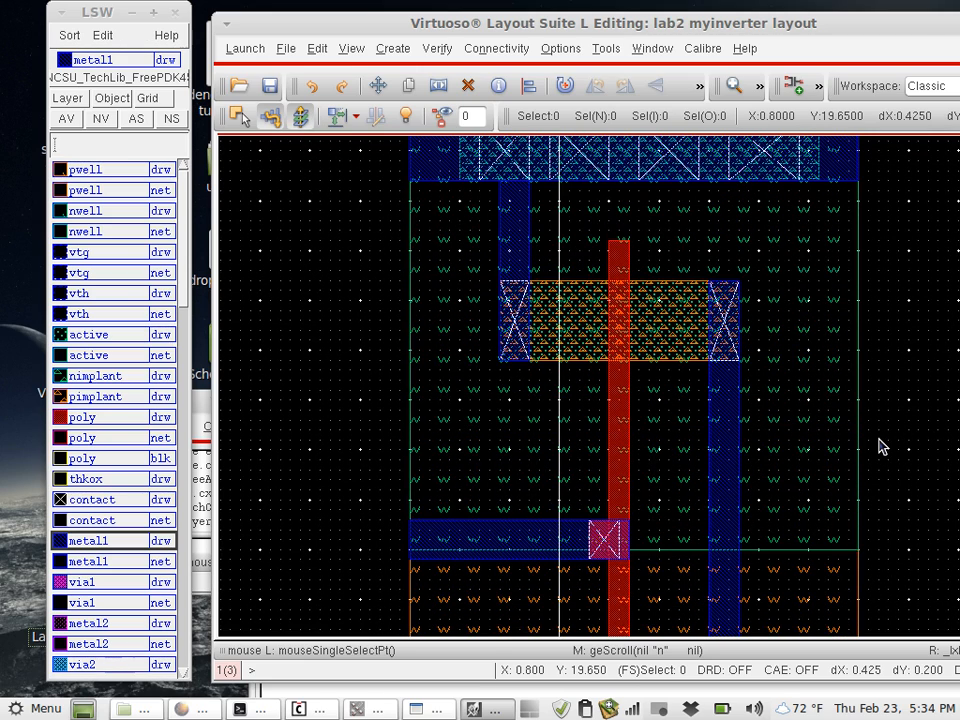
pyautogui.scroll(-1, 880, 447)
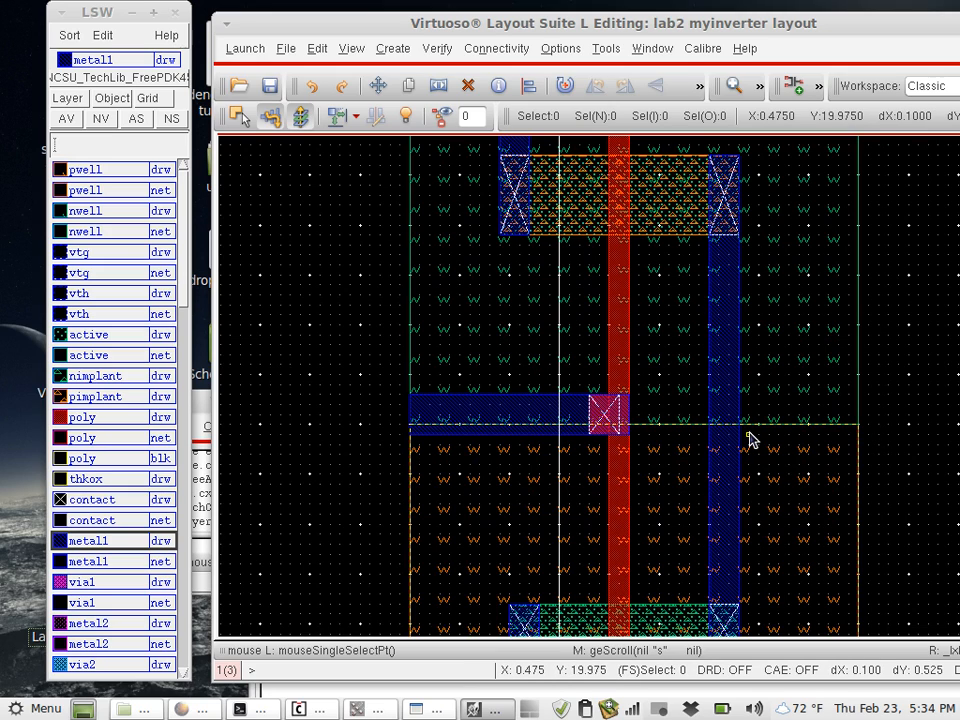
pyautogui.press('r')
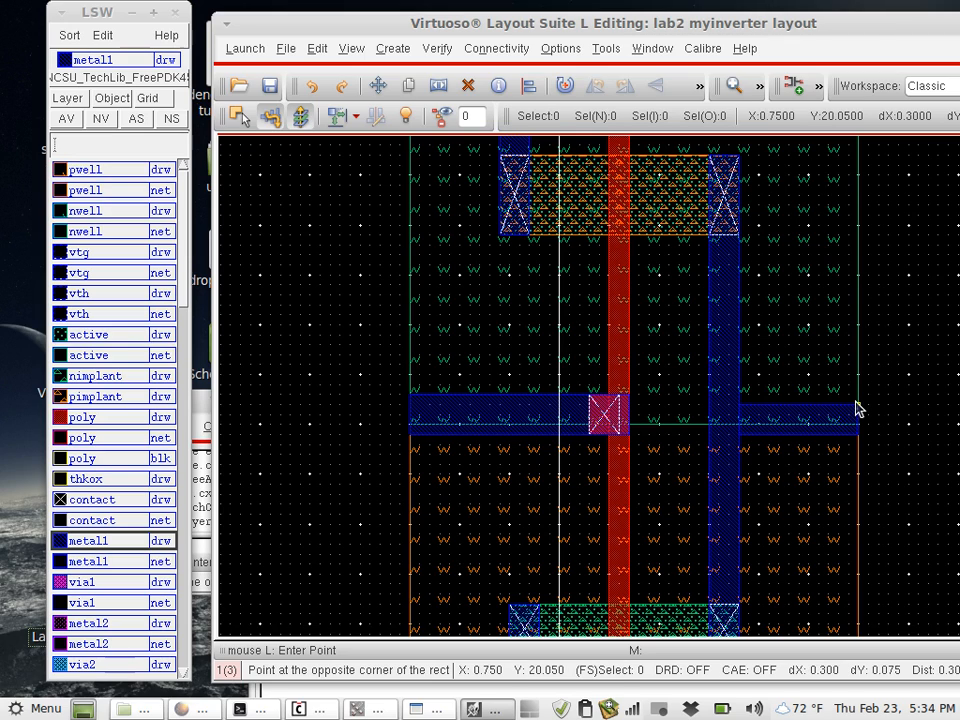
pyautogui.click(857, 408)
pyautogui.press('Escape')
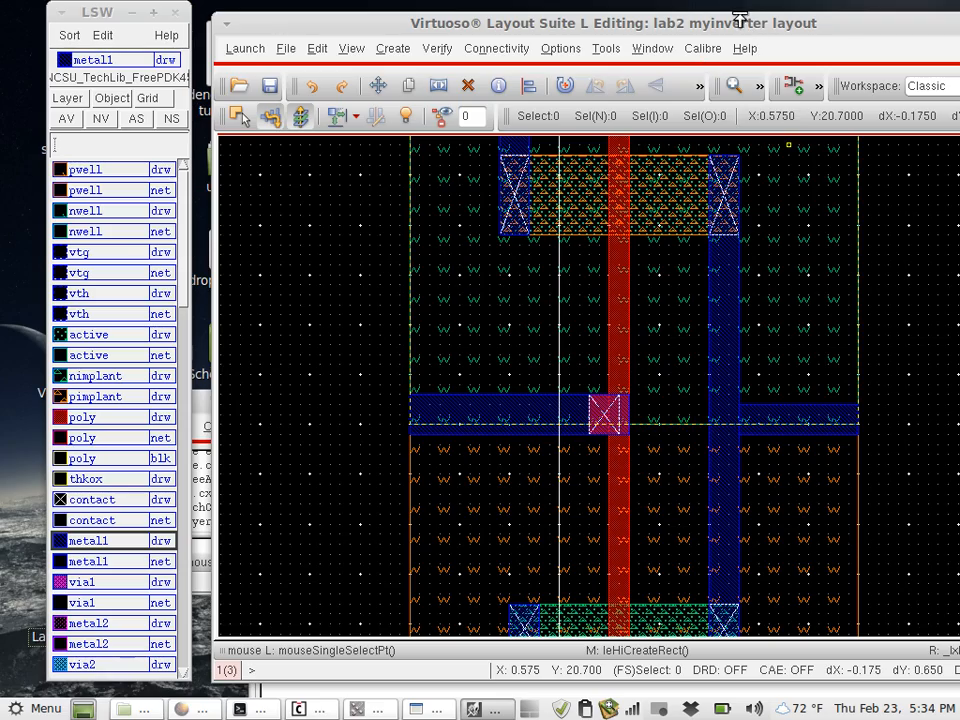
# - Launch the Calibre DRC run for the myinverter layout
pyautogui.moveTo(739, 15); pyautogui.dragTo(639, 6)
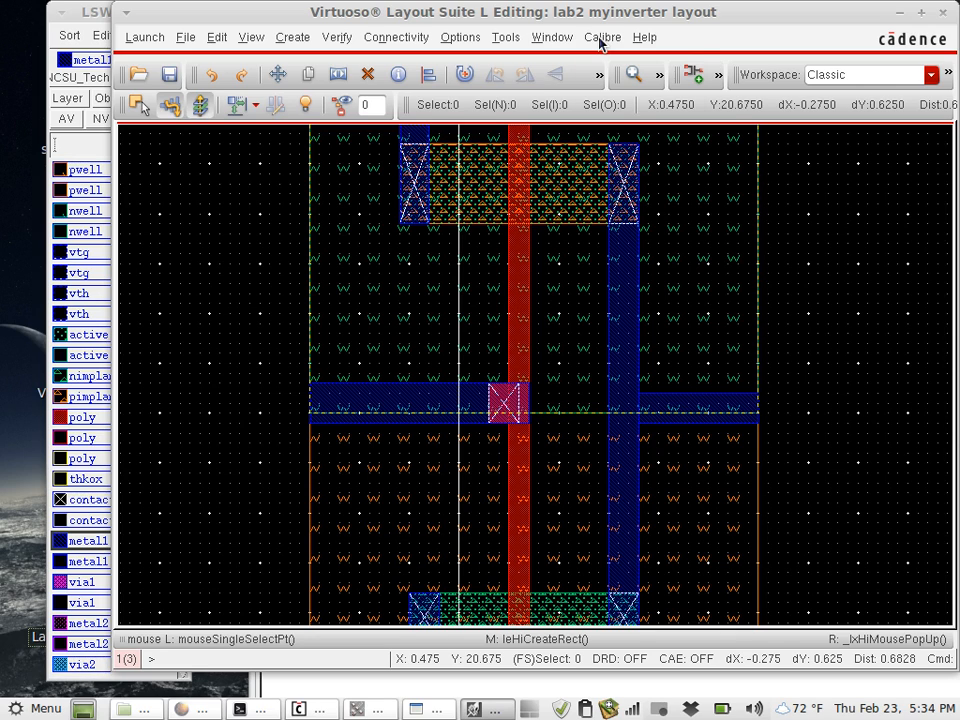
pyautogui.click(601, 38)
pyautogui.click(624, 61)
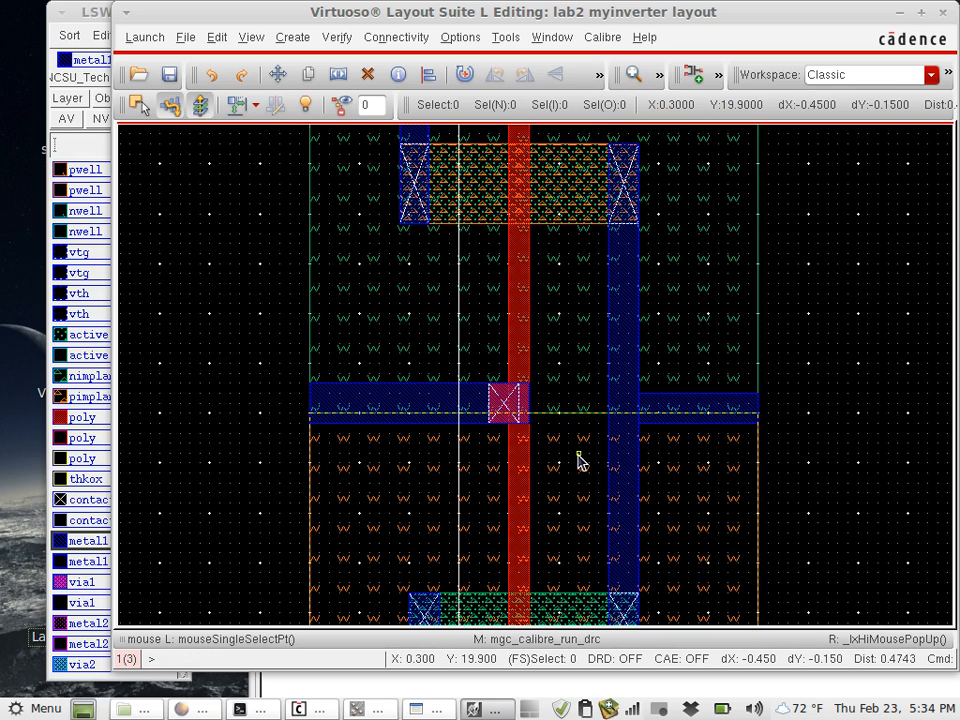
pyautogui.click(492, 711)
pyautogui.click(494, 711)
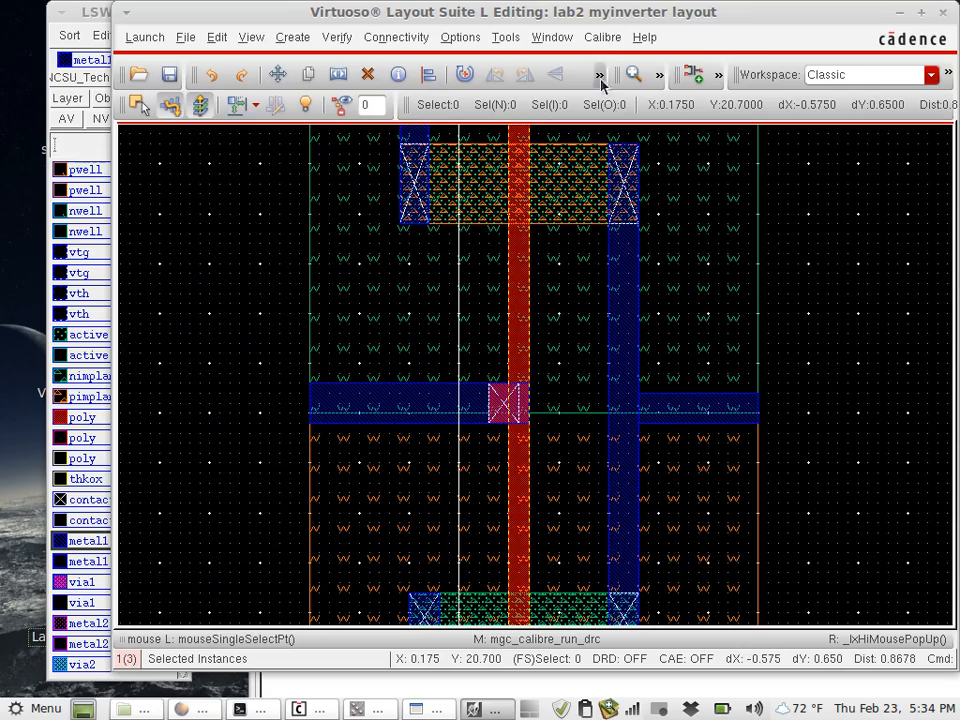
pyautogui.click(610, 40)
pyautogui.click(610, 62)
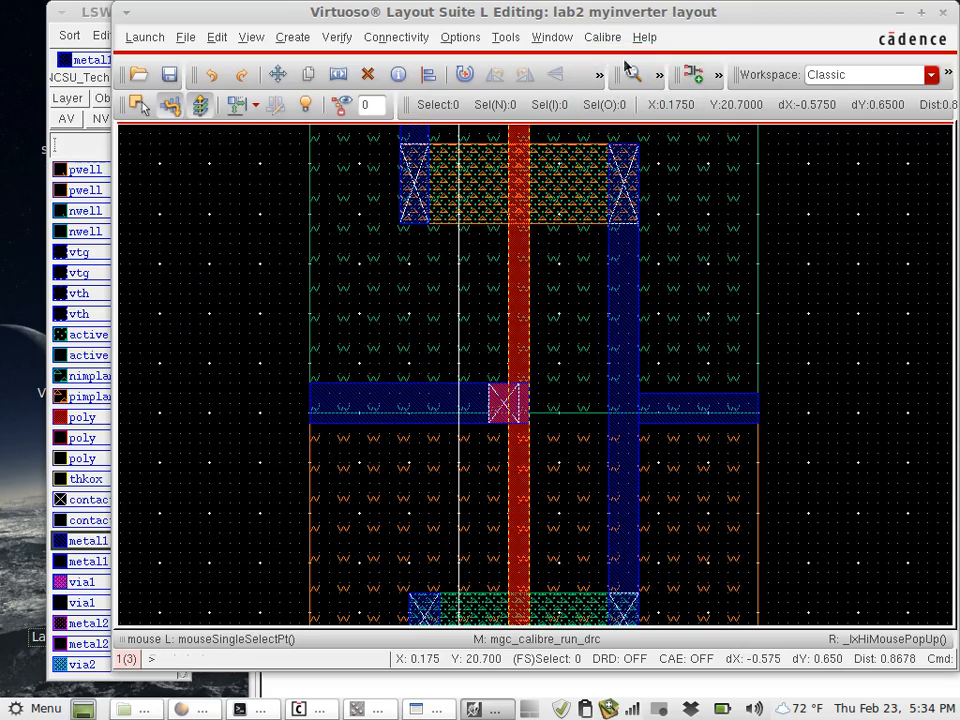
# - Bring the Calibre nmDRC window over to the myinverter layout editor
pyautogui.moveTo(958, 305)
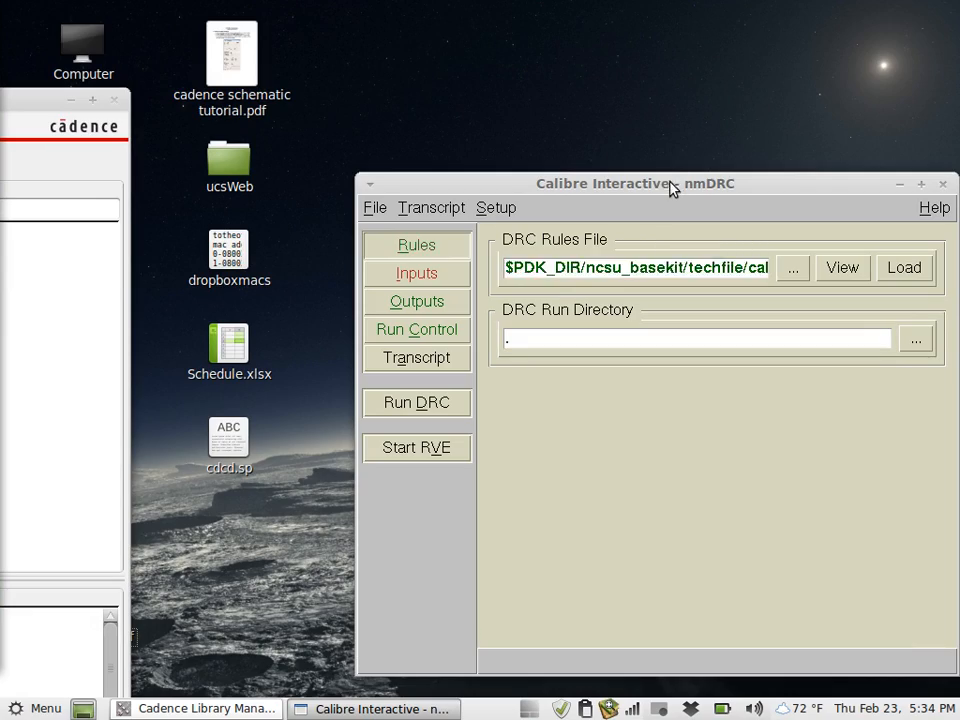
pyautogui.moveTo(670, 184); pyautogui.dragTo(481, 142)
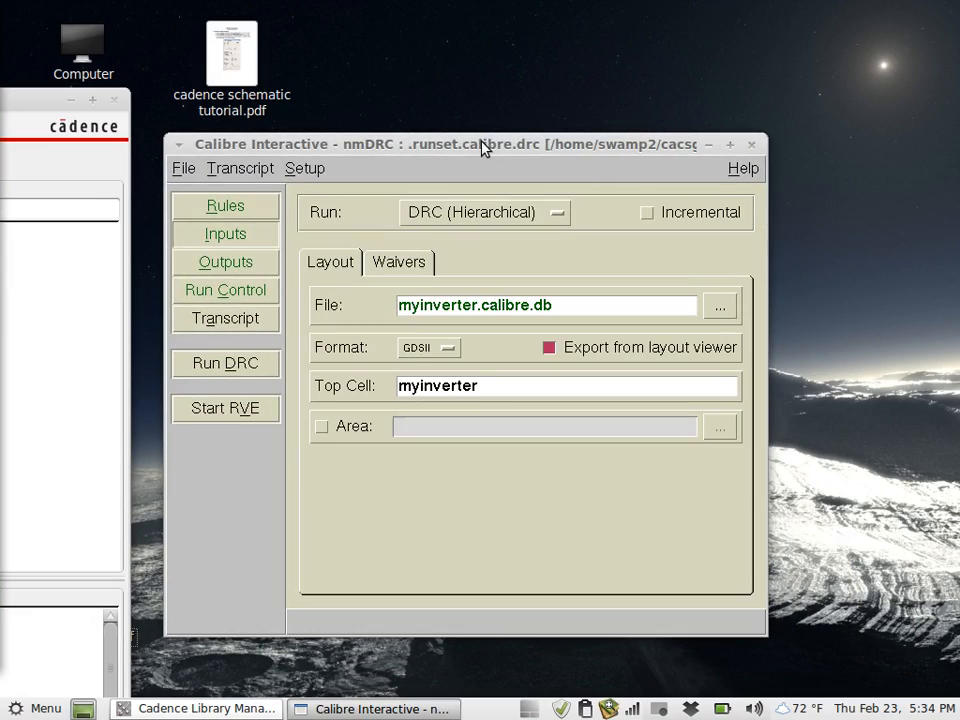
pyautogui.moveTo(481, 147); pyautogui.dragTo(2, 160)
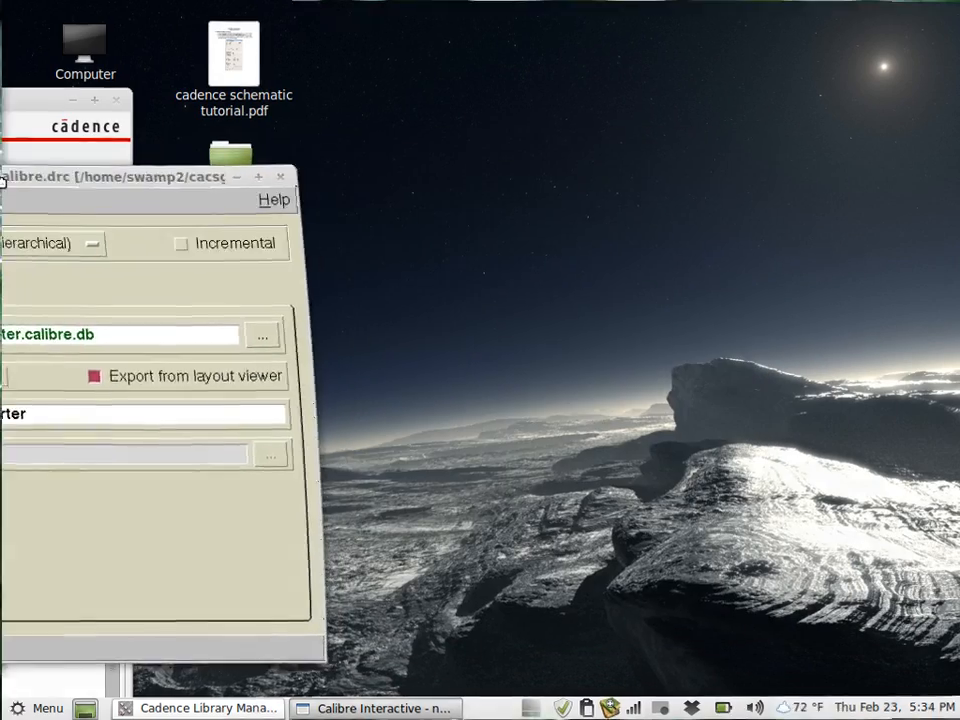
pyautogui.moveTo(953, 164); pyautogui.dragTo(464, 95)
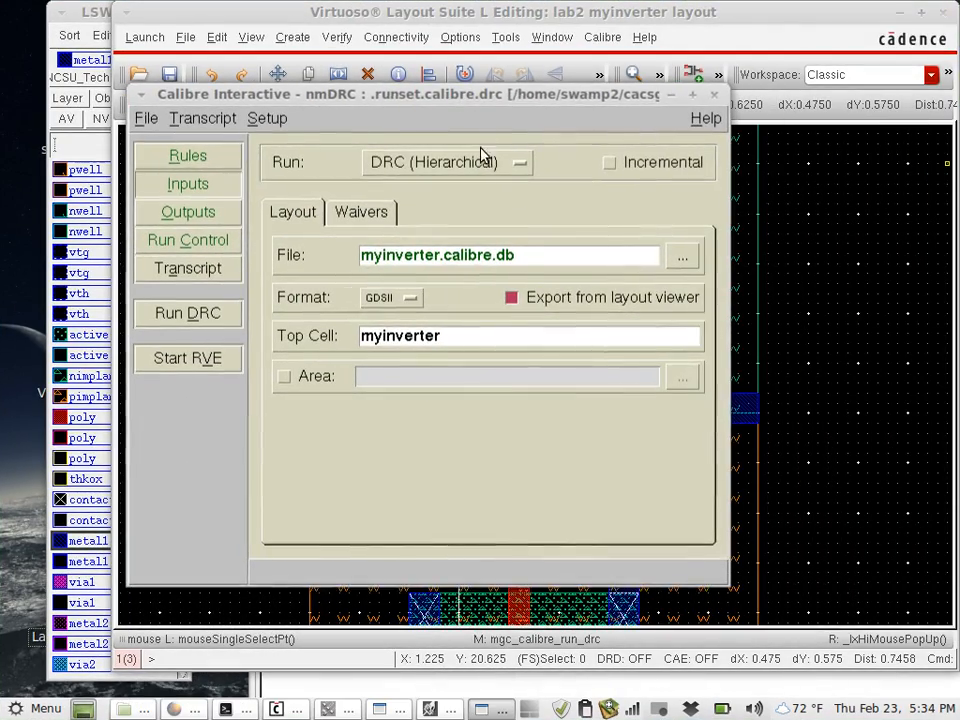
# - Run DRC on the myinverter layout from the nmDRC window, saving the modified cell before export
pyautogui.click(589, 40)
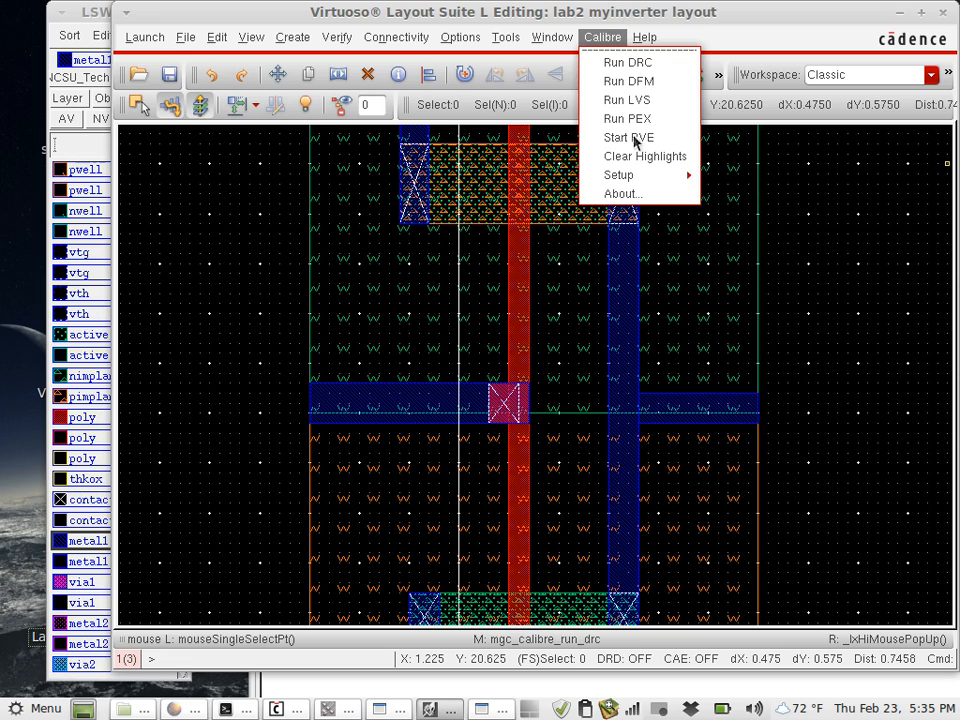
pyautogui.click(719, 15)
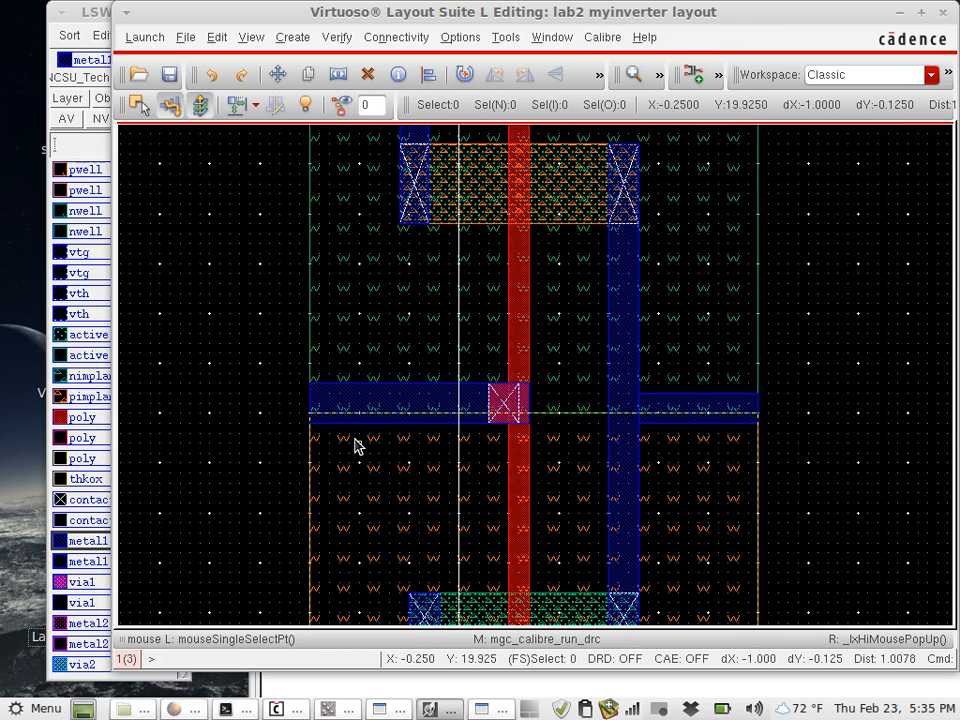
pyautogui.click(390, 713)
pyautogui.click(485, 715)
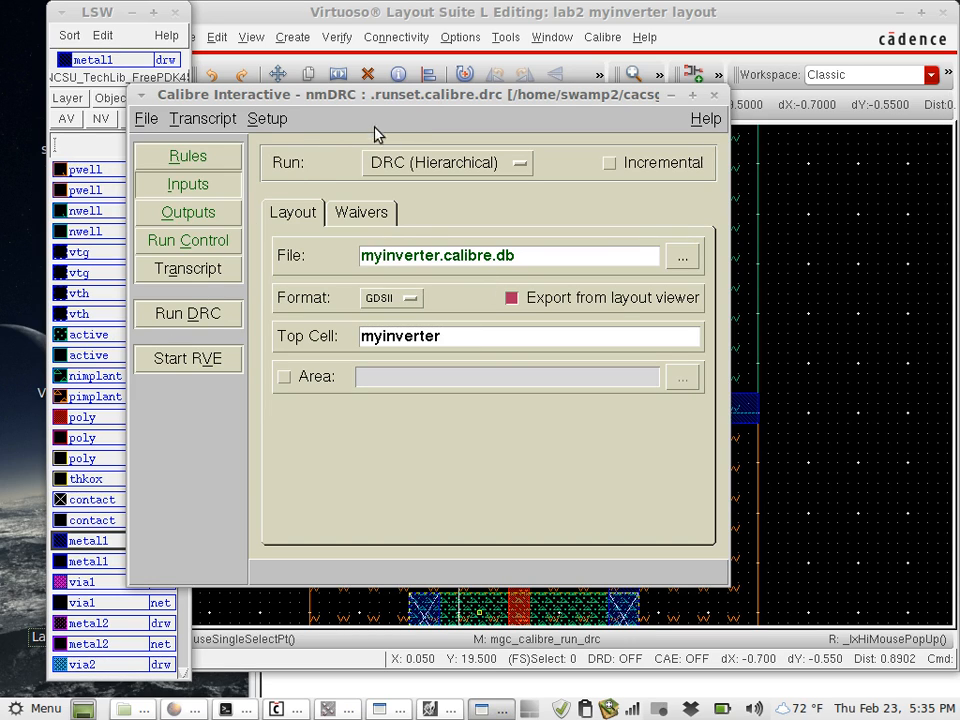
pyautogui.click(204, 316)
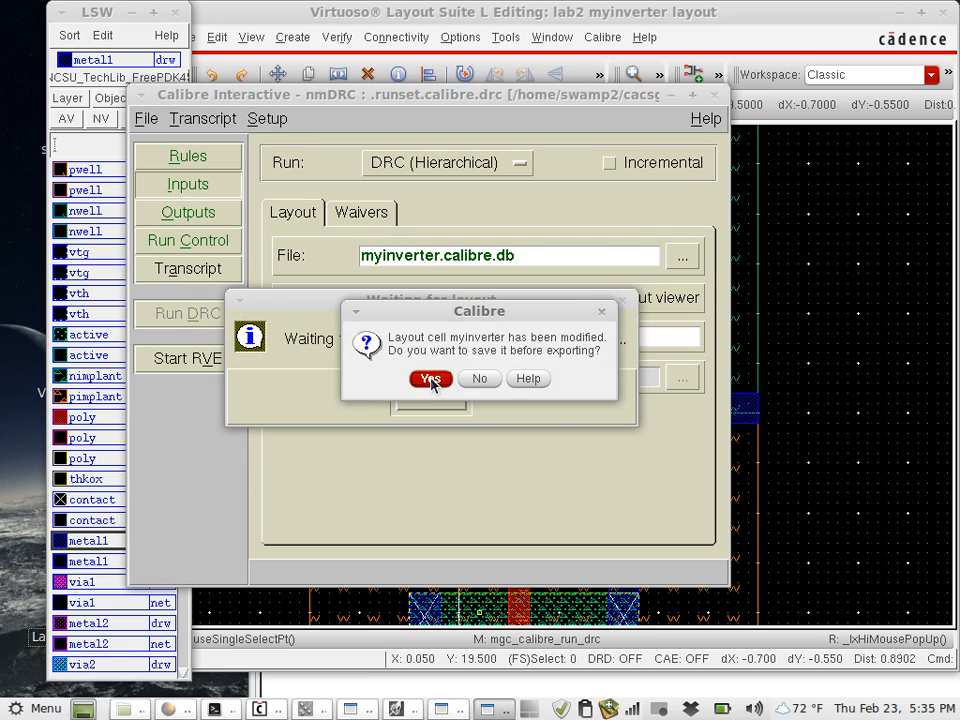
pyautogui.click(431, 379)
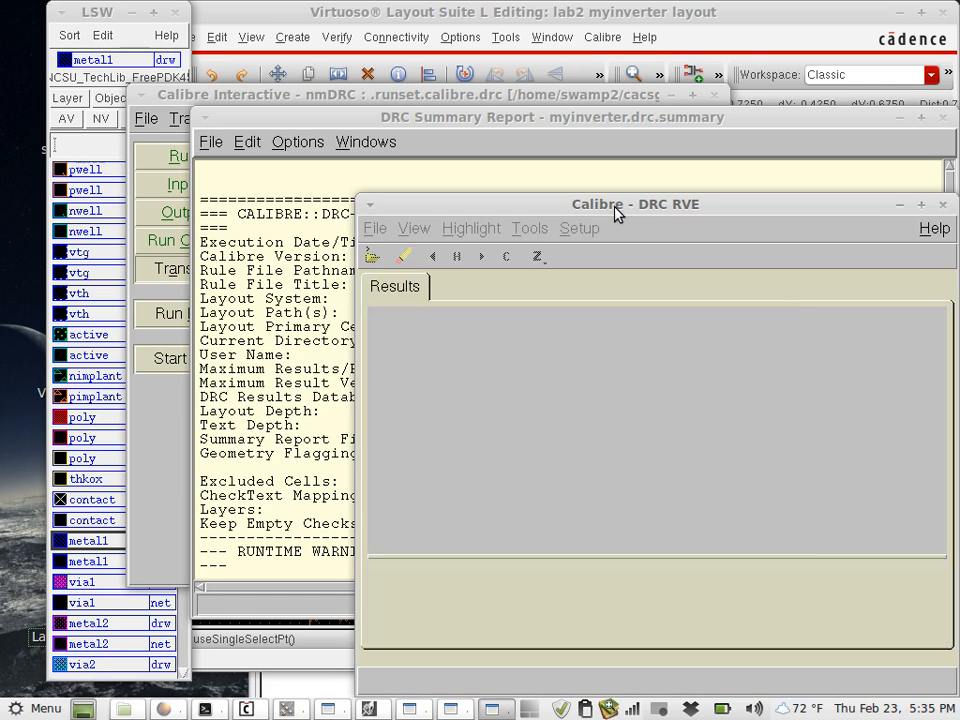
# - Expand the Contact.2 check in the DRC results and read the rule and edge coordinates of result 01
pyautogui.moveTo(619, 210); pyautogui.dragTo(455, 106)
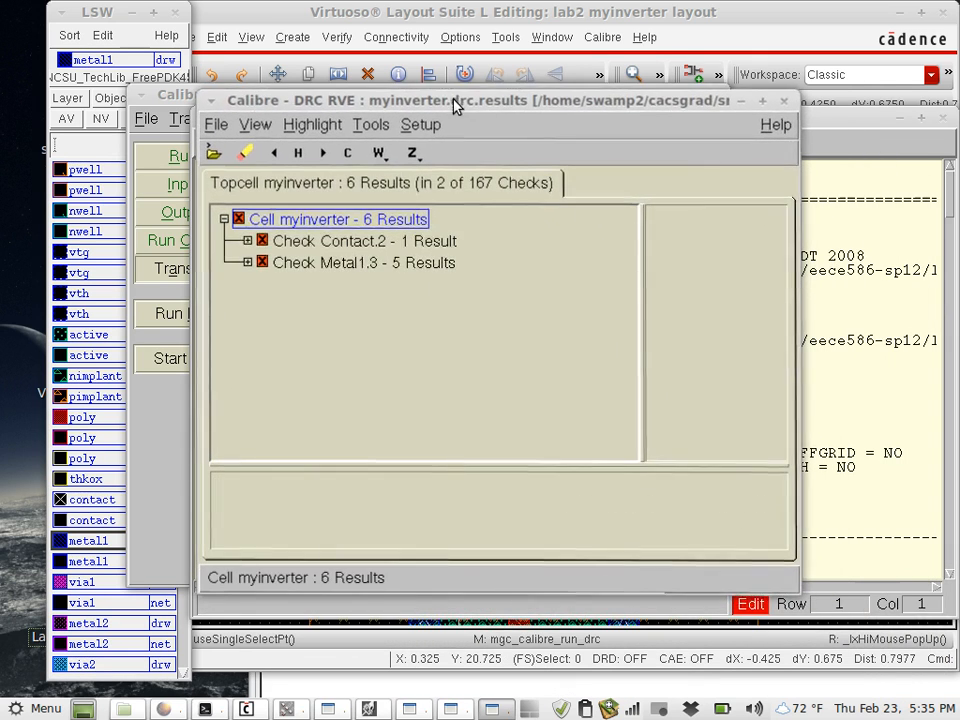
pyautogui.click(248, 241)
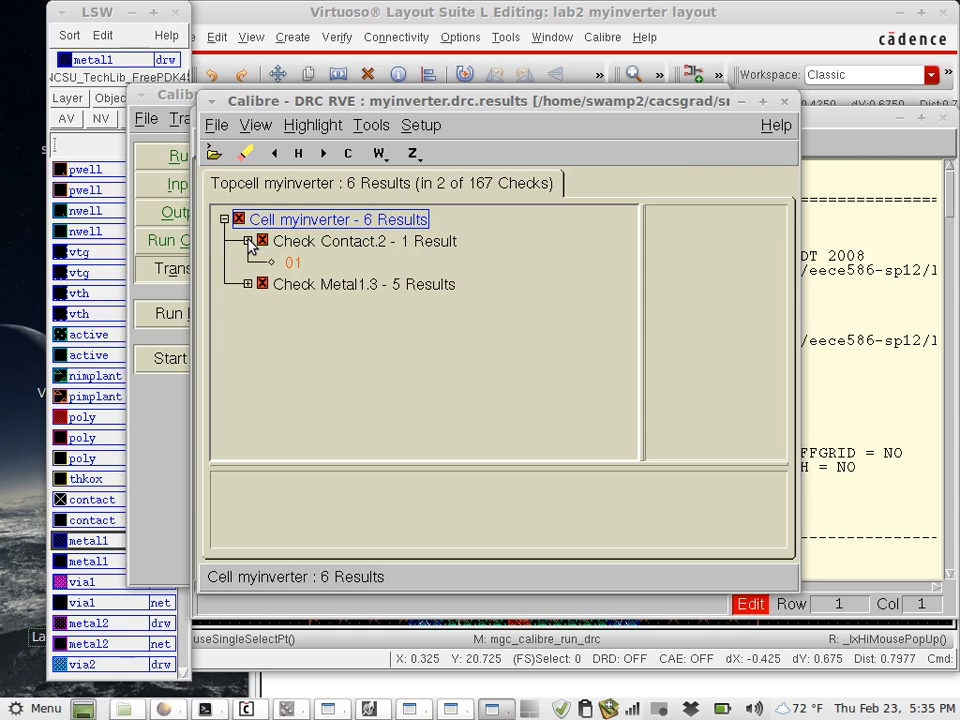
pyautogui.click(293, 262)
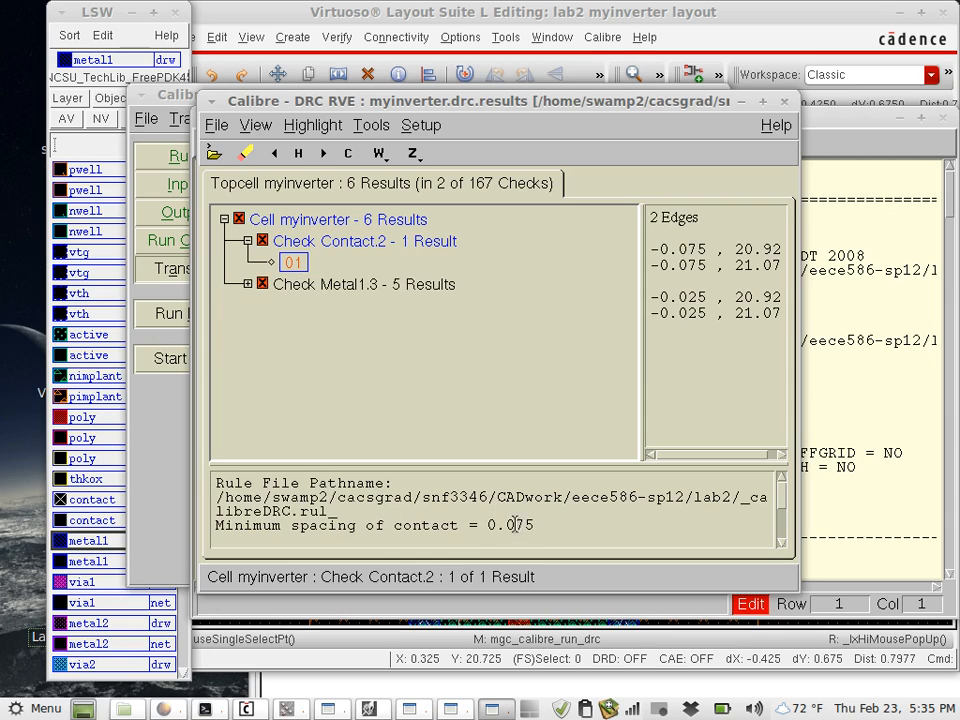
pyautogui.moveTo(516, 525); pyautogui.dragTo(531, 525)
pyautogui.click(556, 525)
# - Highlight Contact.2 result 01 in the layout and bring the layout editor forward to view the flagged contacts
pyautogui.click(449, 710)
pyautogui.click(378, 710)
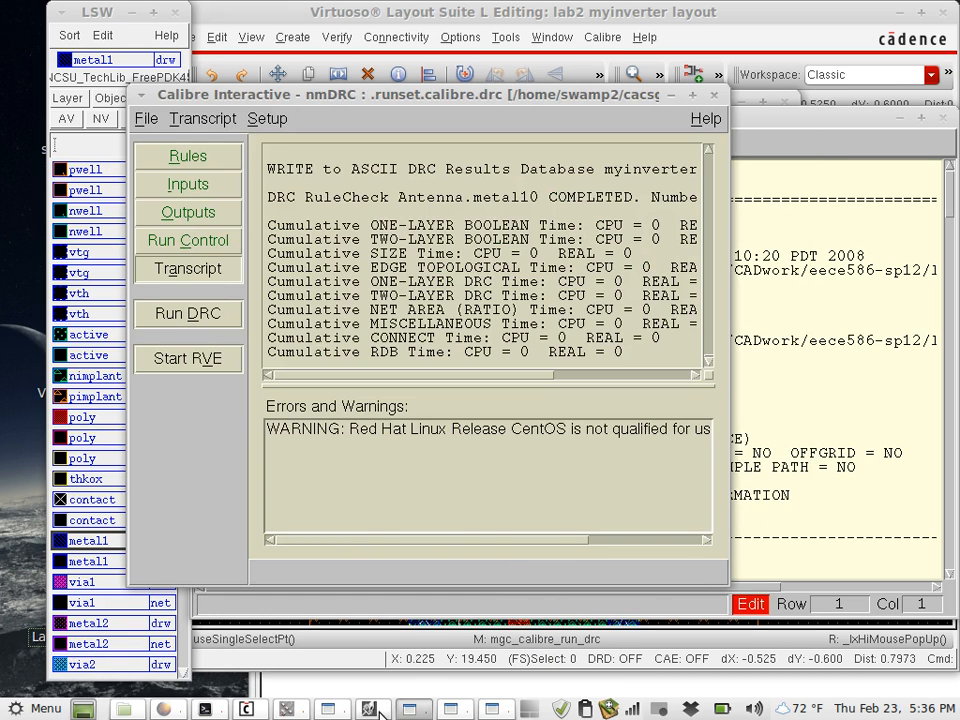
pyautogui.click(378, 710)
pyautogui.click(491, 710)
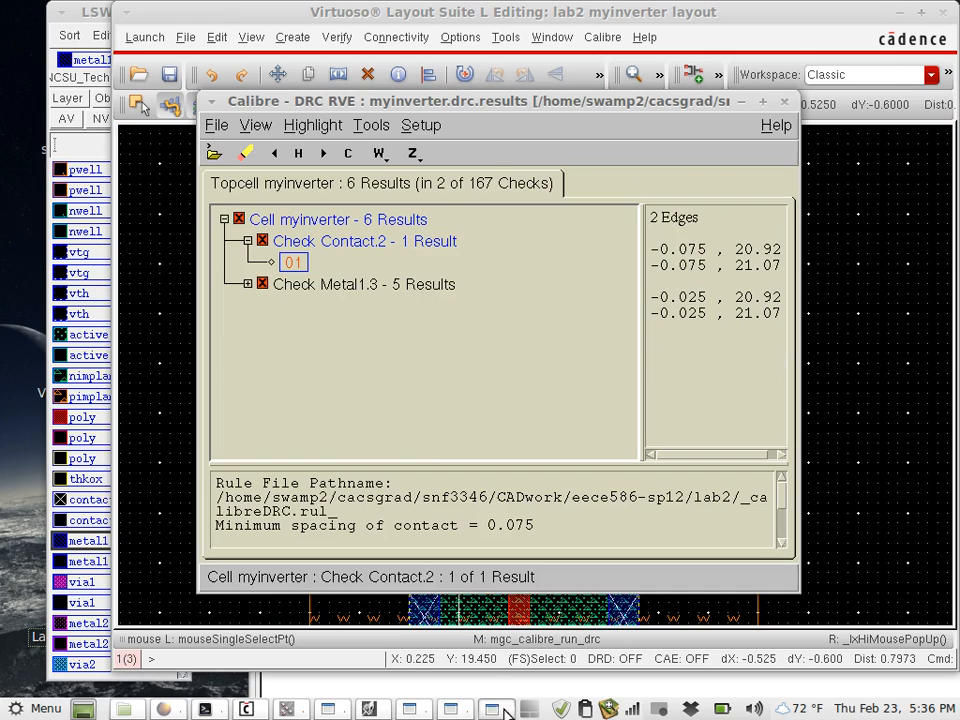
pyautogui.doubleClick(293, 262)
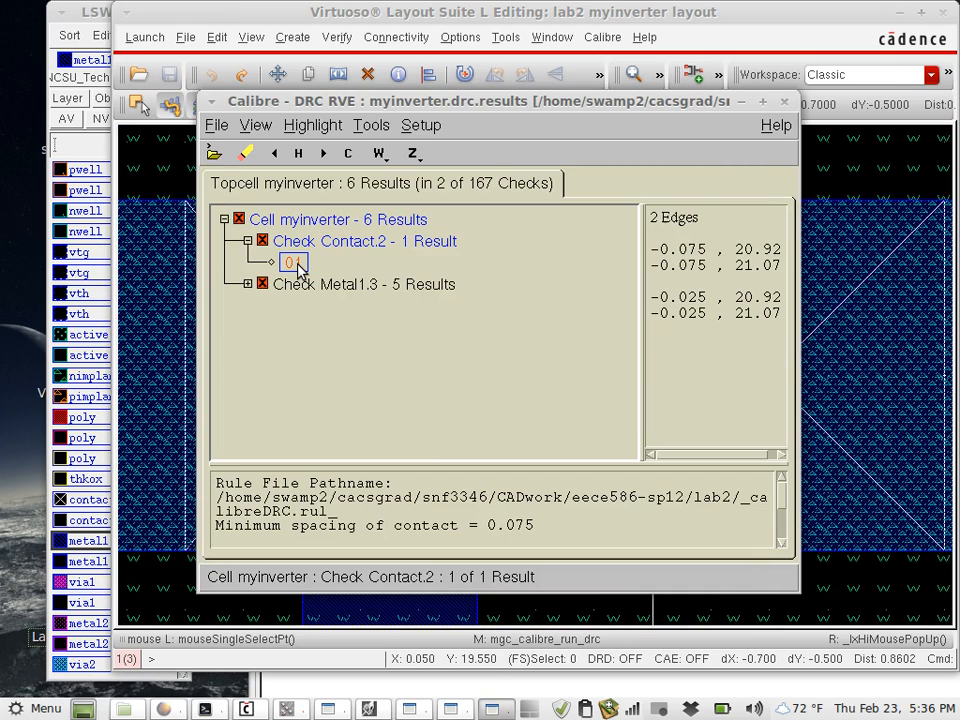
pyautogui.click(648, 17)
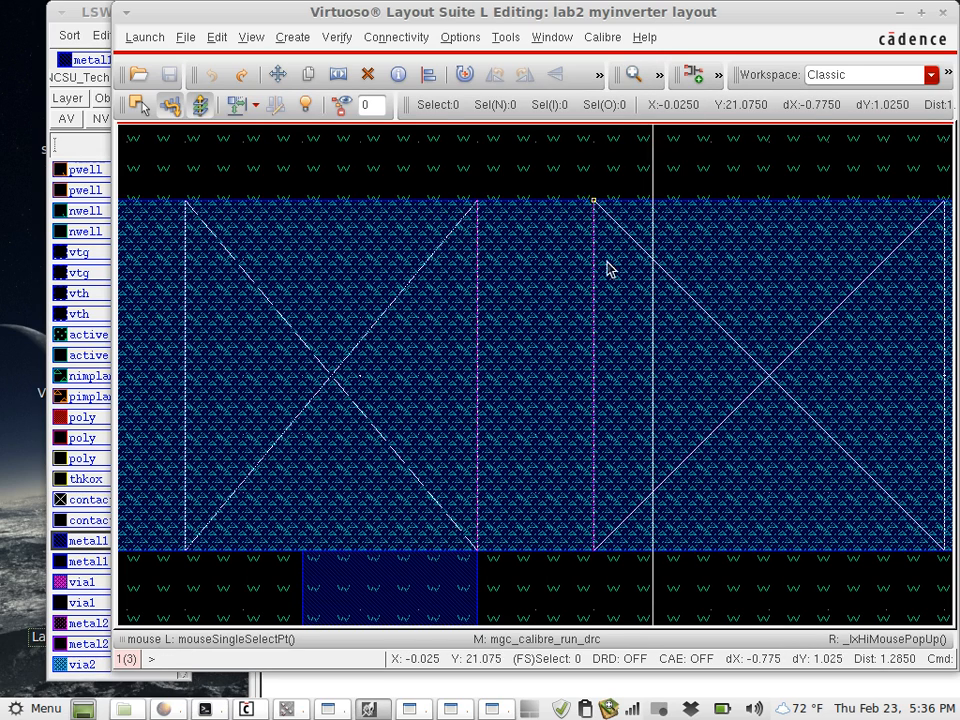
# - Move the second contact from the left in the upper metal1 rail 0.025 to the right, away from the first contact
pyautogui.keyDown('ctrl'); pyautogui.scroll(-2, 607, 270); pyautogui.keyUp('ctrl')
pyautogui.keyDown('ctrl'); pyautogui.scroll(-2, 607, 270); pyautogui.keyUp('ctrl')
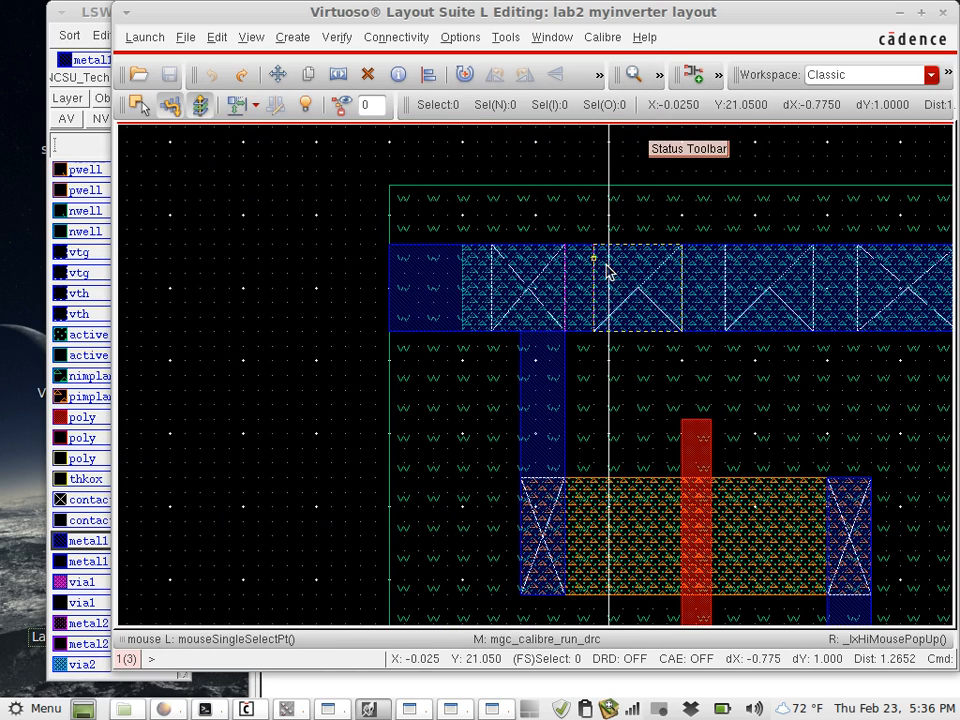
pyautogui.keyDown('ctrl'); pyautogui.scroll(2, 647, 306); pyautogui.keyUp('ctrl')
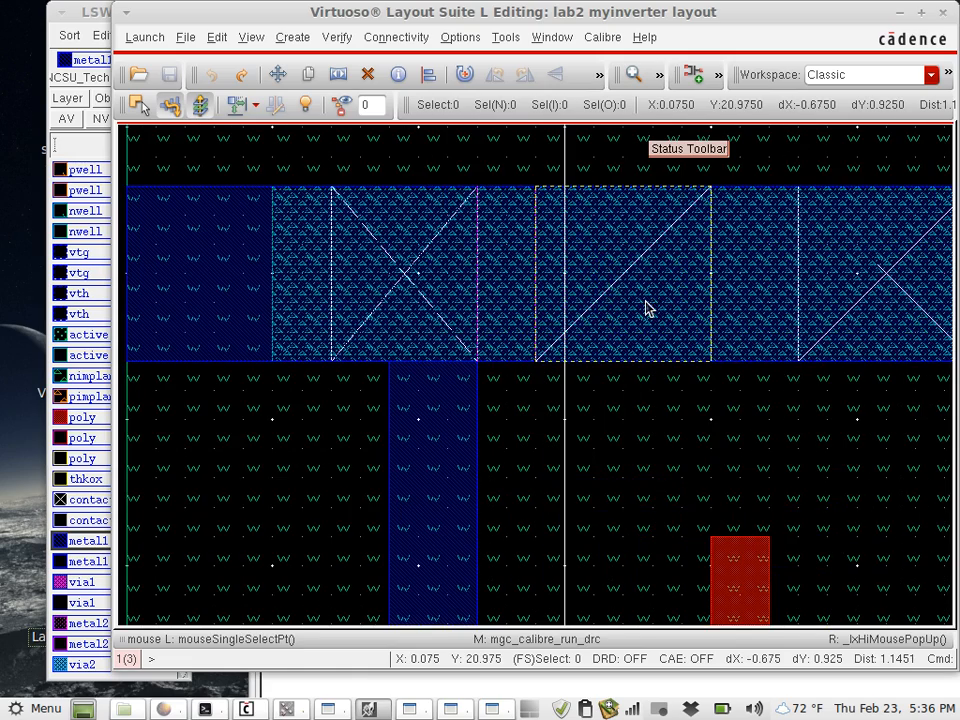
pyautogui.click(633, 338)
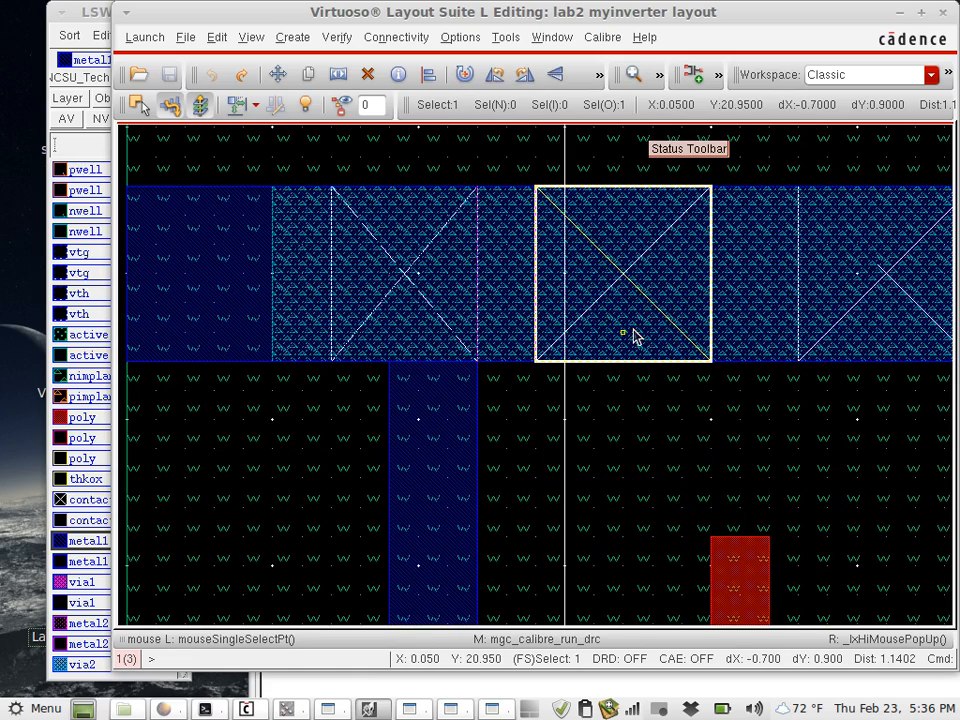
pyautogui.press('m')
pyautogui.click(634, 336)
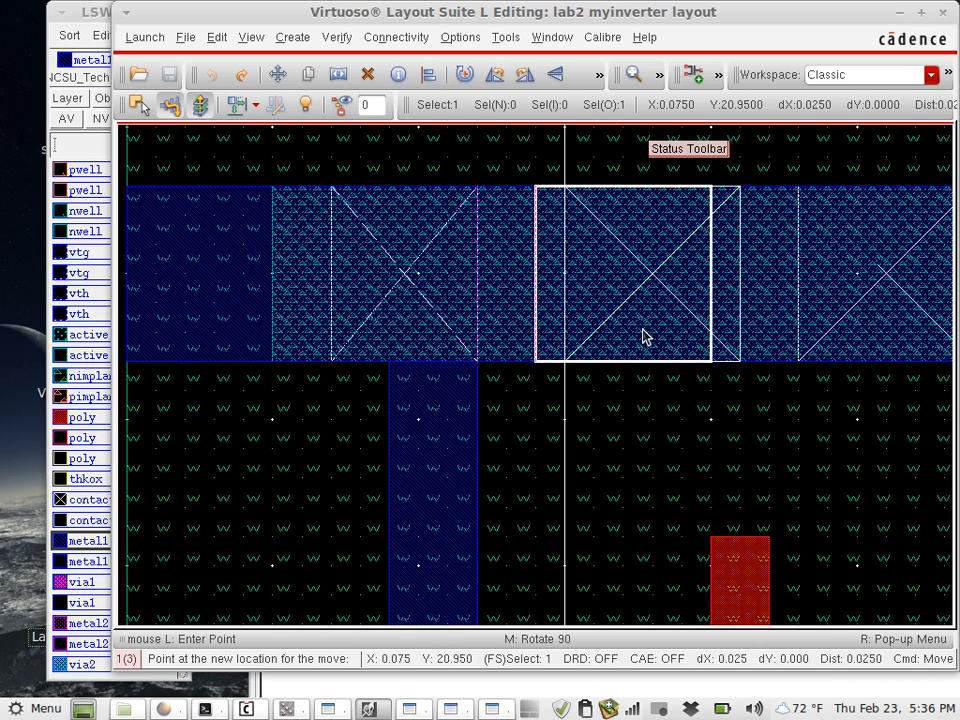
pyautogui.click(643, 336)
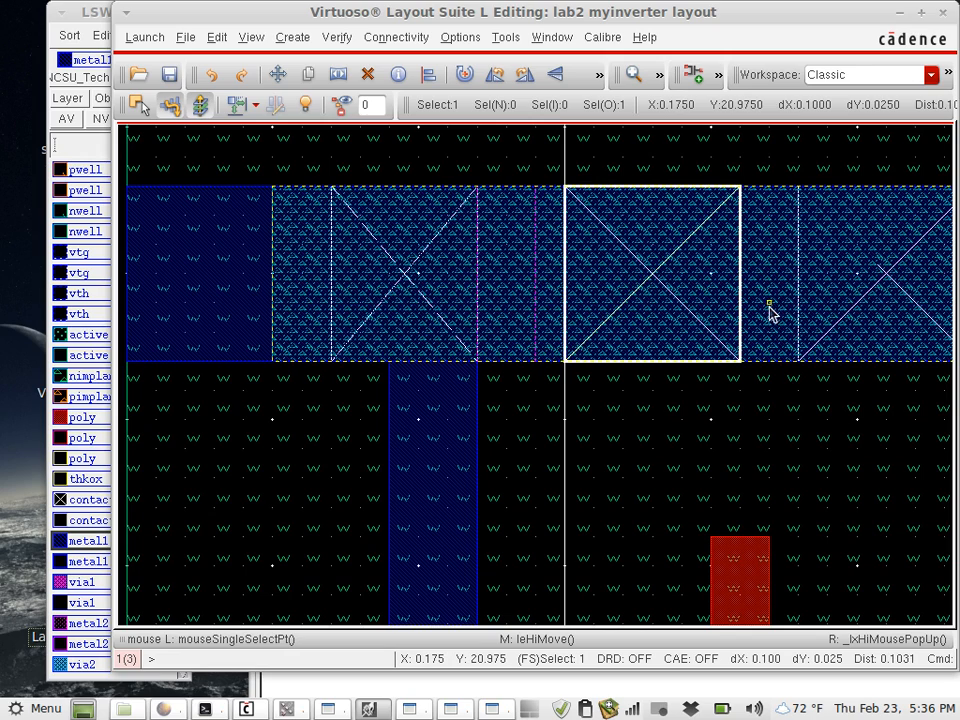
pyautogui.press('s')
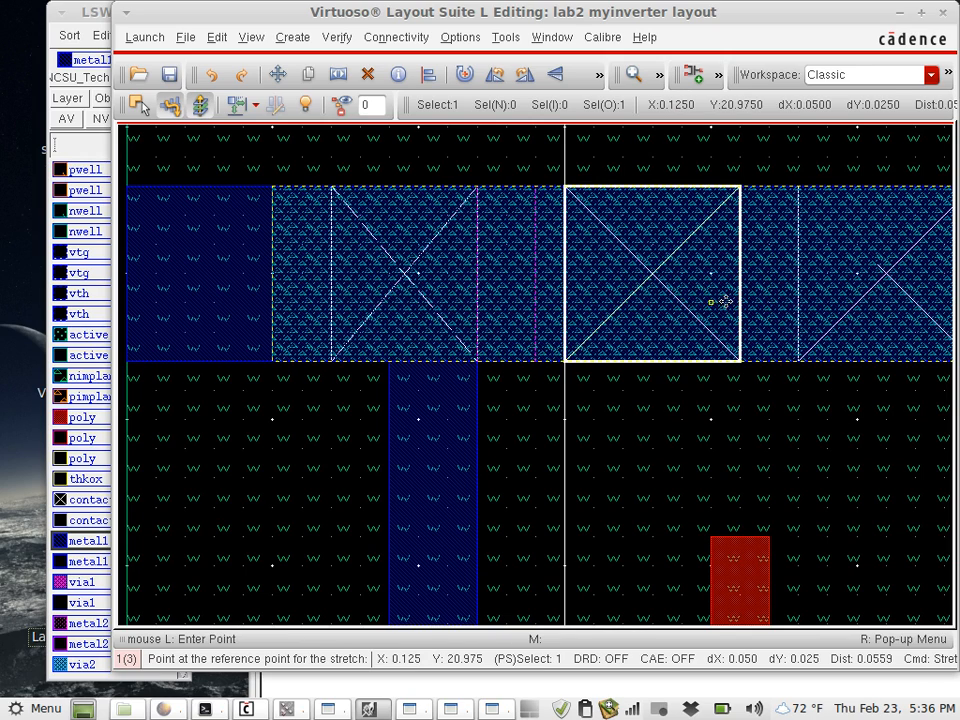
pyautogui.press('Escape')
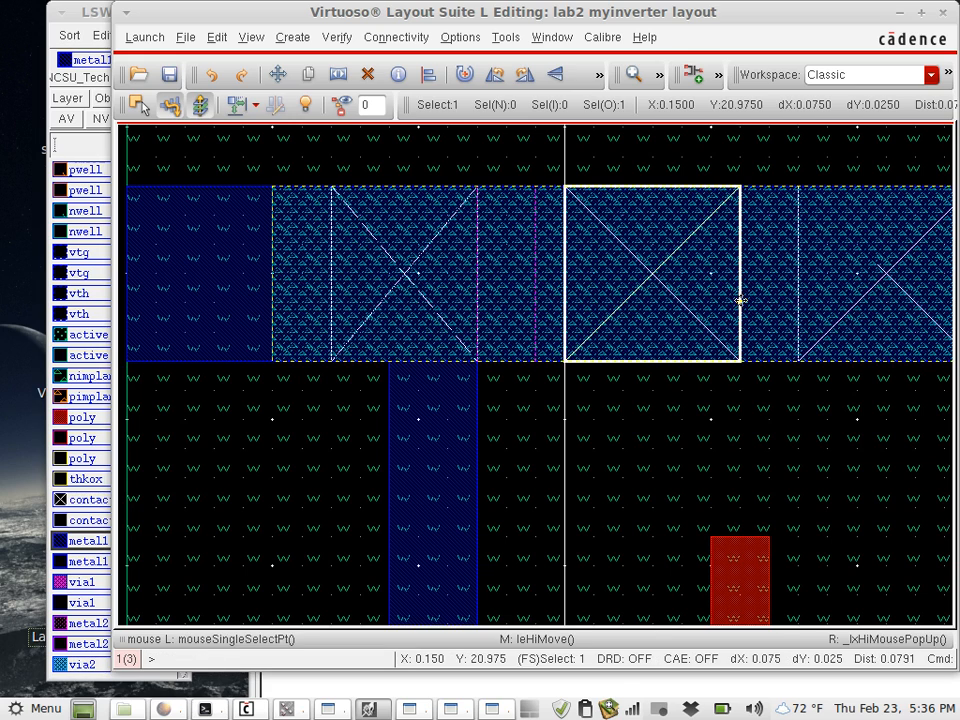
pyautogui.press('s')
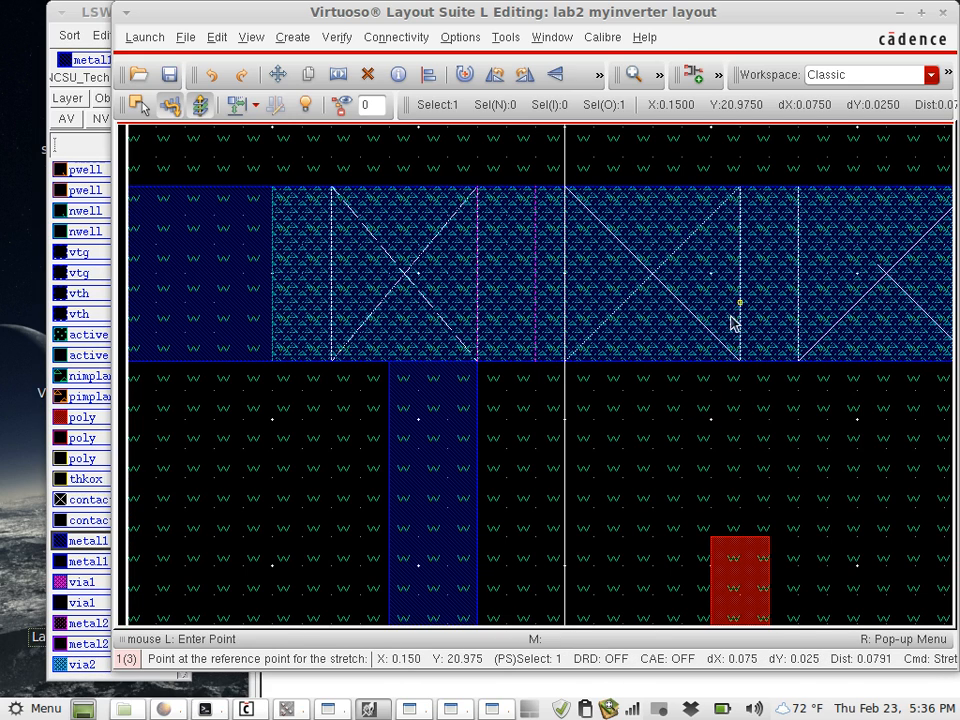
pyautogui.click(732, 321)
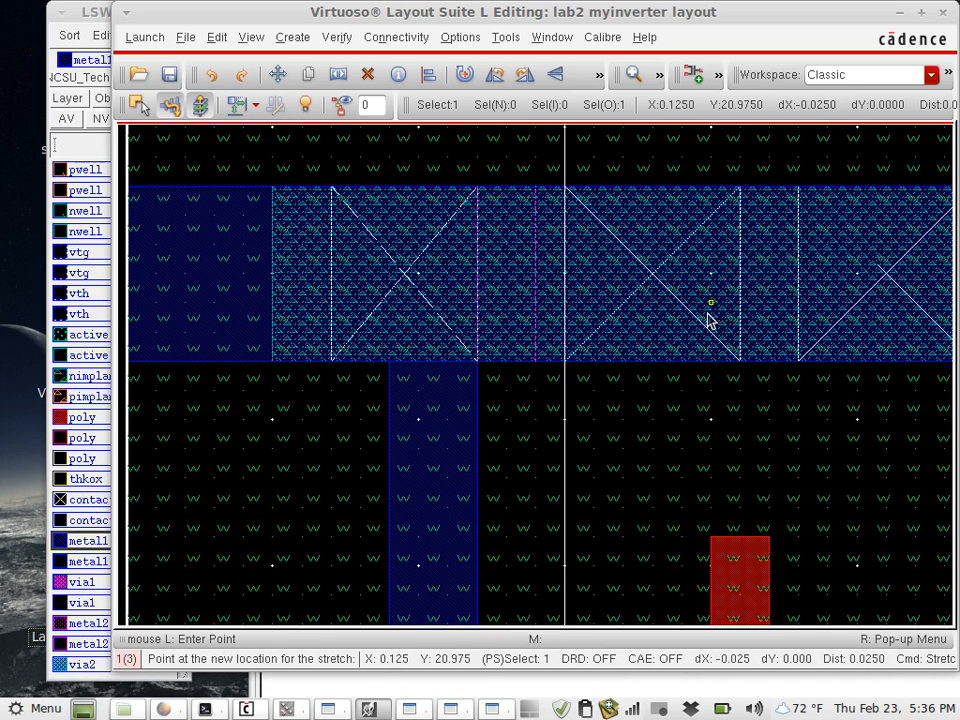
pyautogui.click(737, 318)
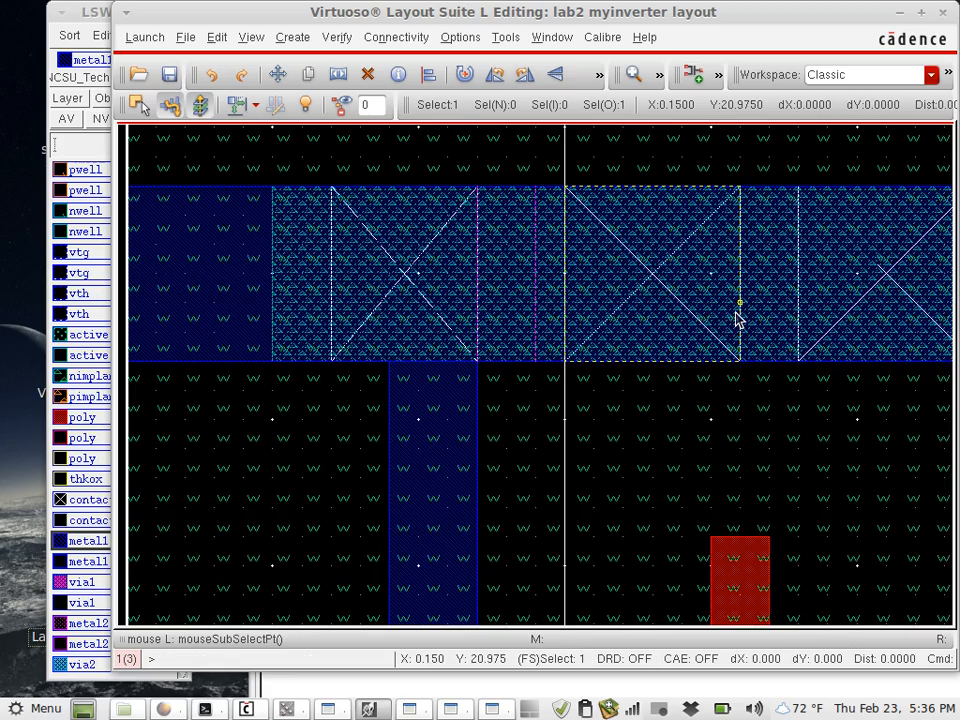
# - Stretch the right edge of the upper rail's second contact 0.025 inward to narrow the contact
pyautogui.hotkey('shift', 'z')
pyautogui.click(349, 359)
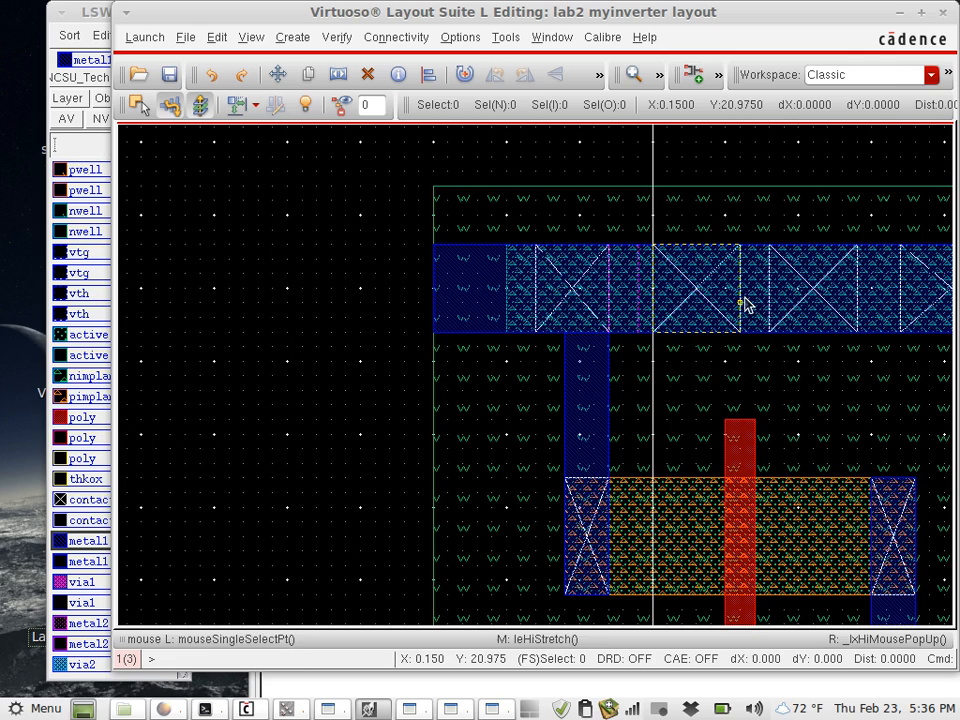
pyautogui.press('s')
pyautogui.click(741, 302)
pyautogui.click(733, 298)
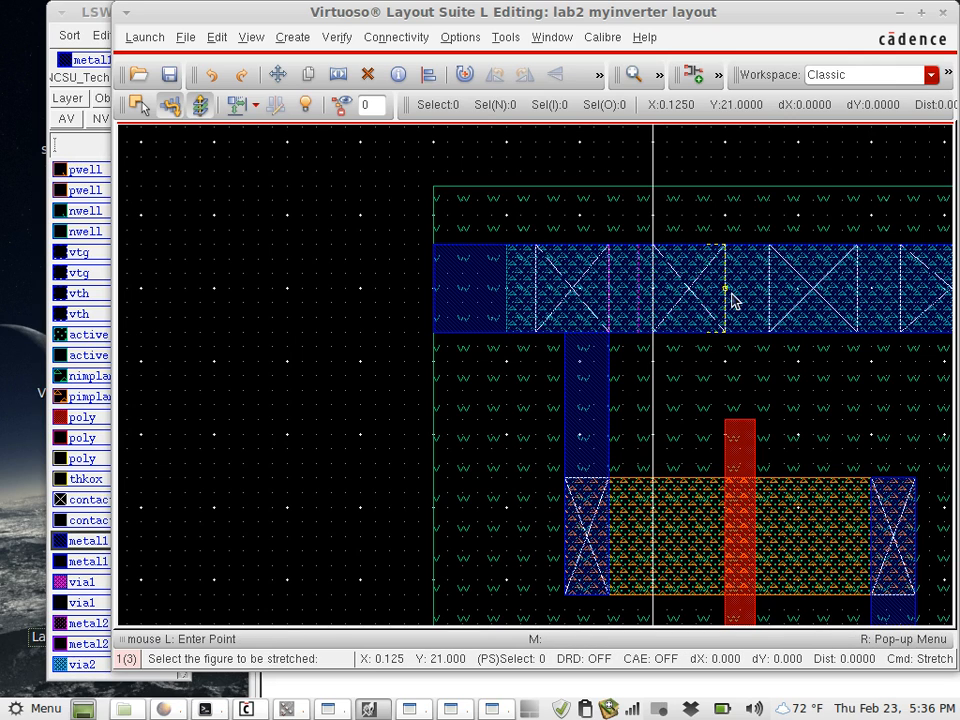
pyautogui.press('Escape')
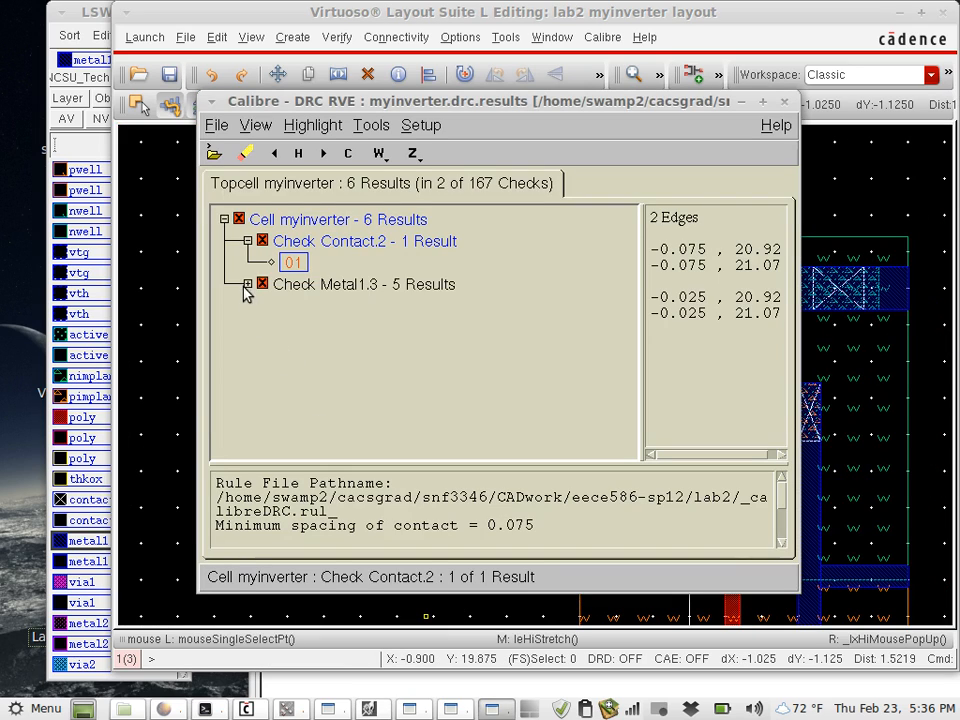
# - Expand the Metal1.3 check, read the rule and coordinates of result 01, and return to the layout editor
pyautogui.click(248, 285)
pyautogui.click(290, 305)
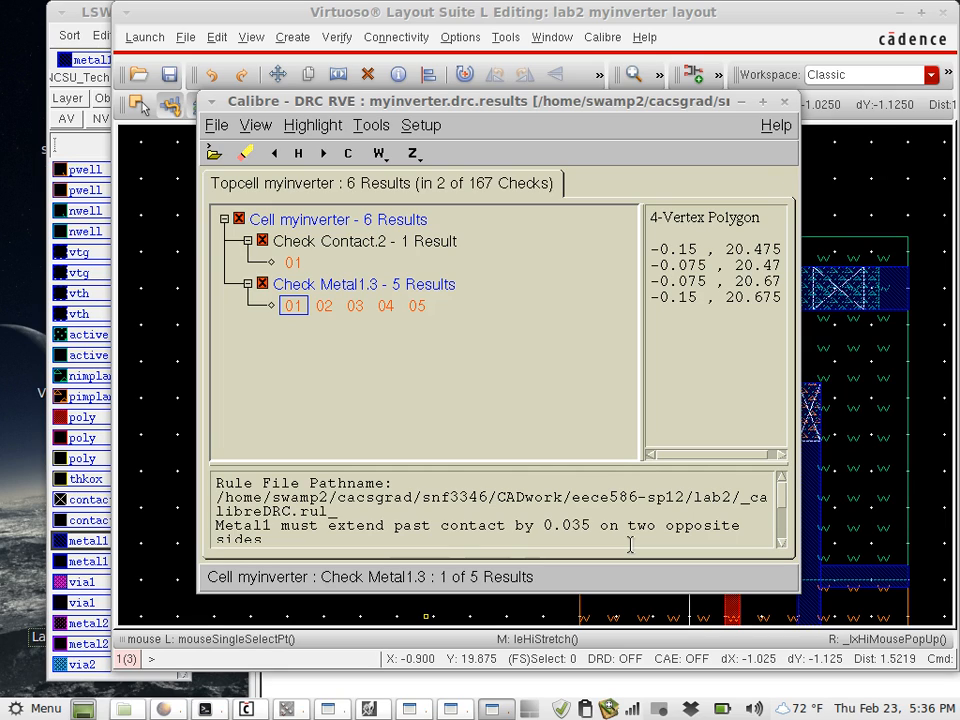
pyautogui.click(665, 14)
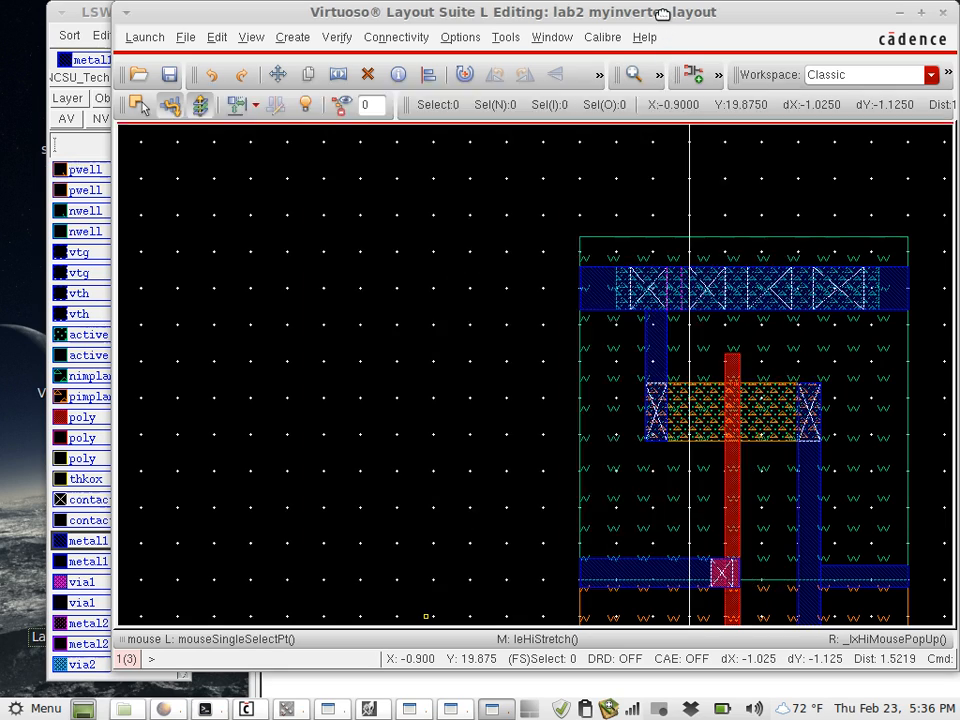
pyautogui.click(655, 365)
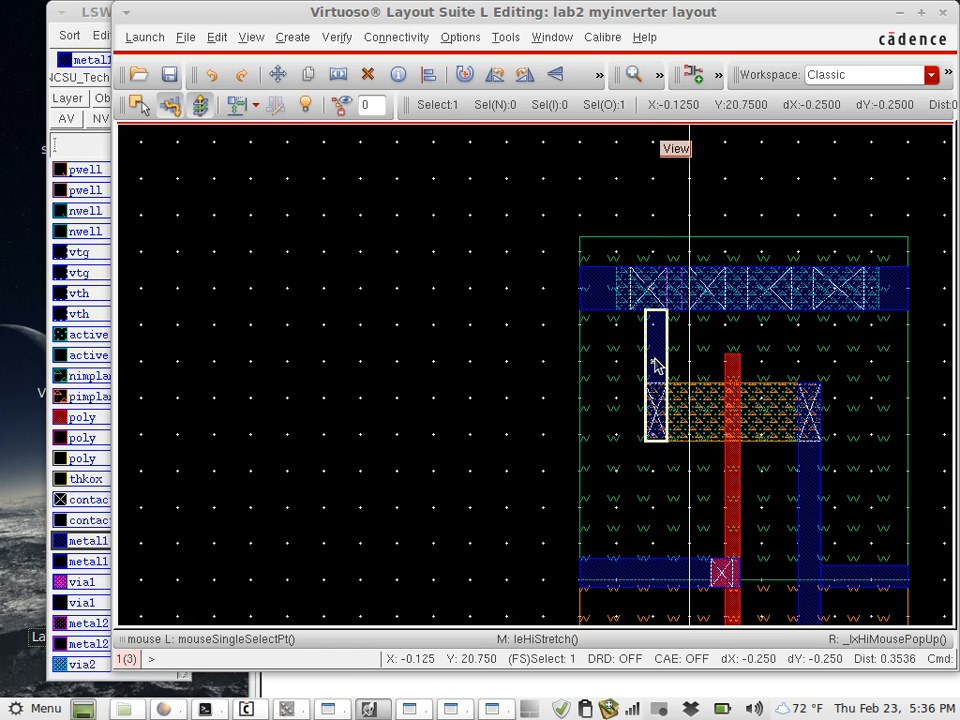
pyautogui.press('s')
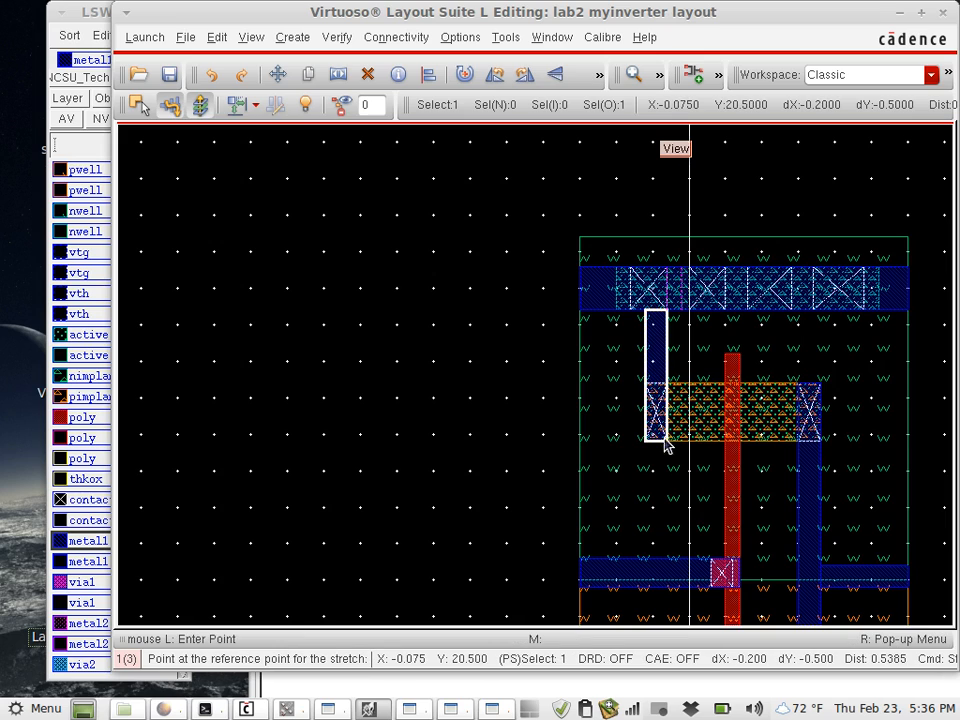
pyautogui.press('Escape')
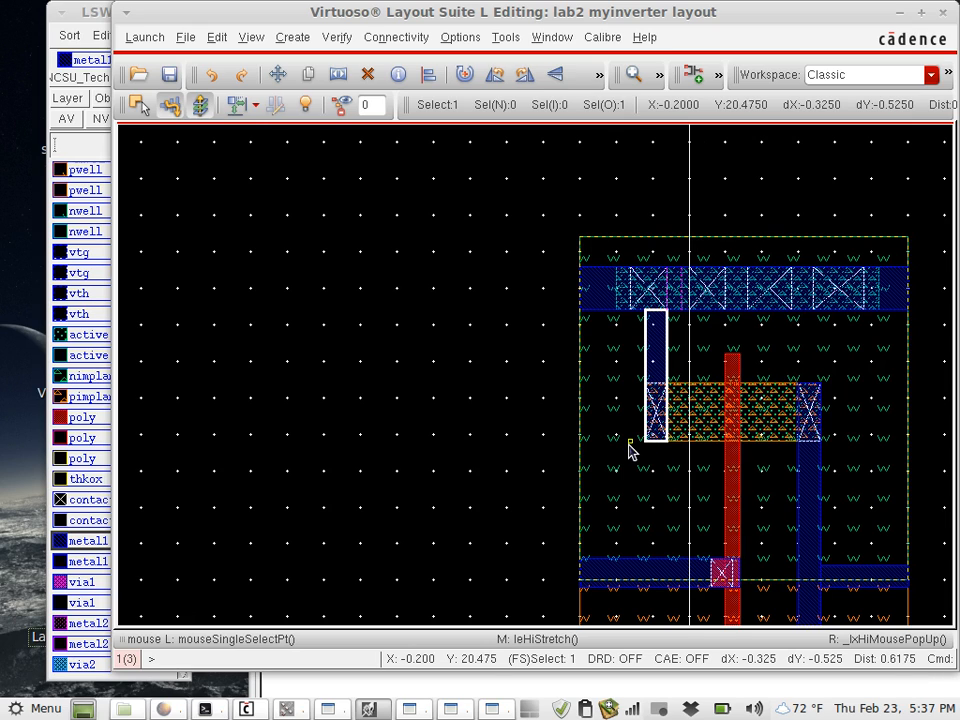
pyautogui.click(525, 400)
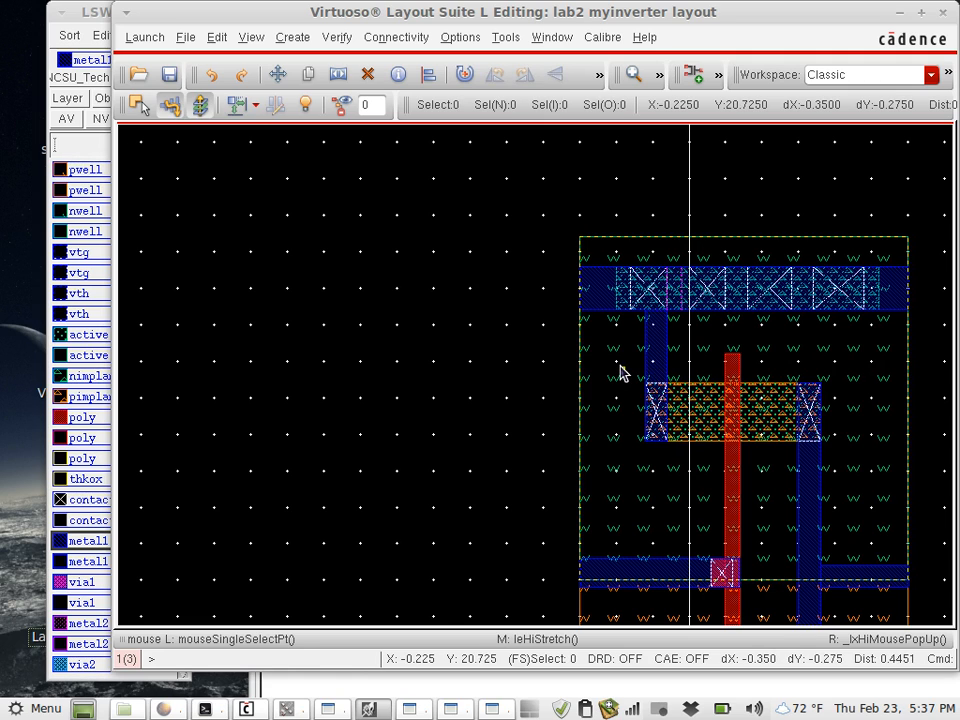
pyautogui.press('s')
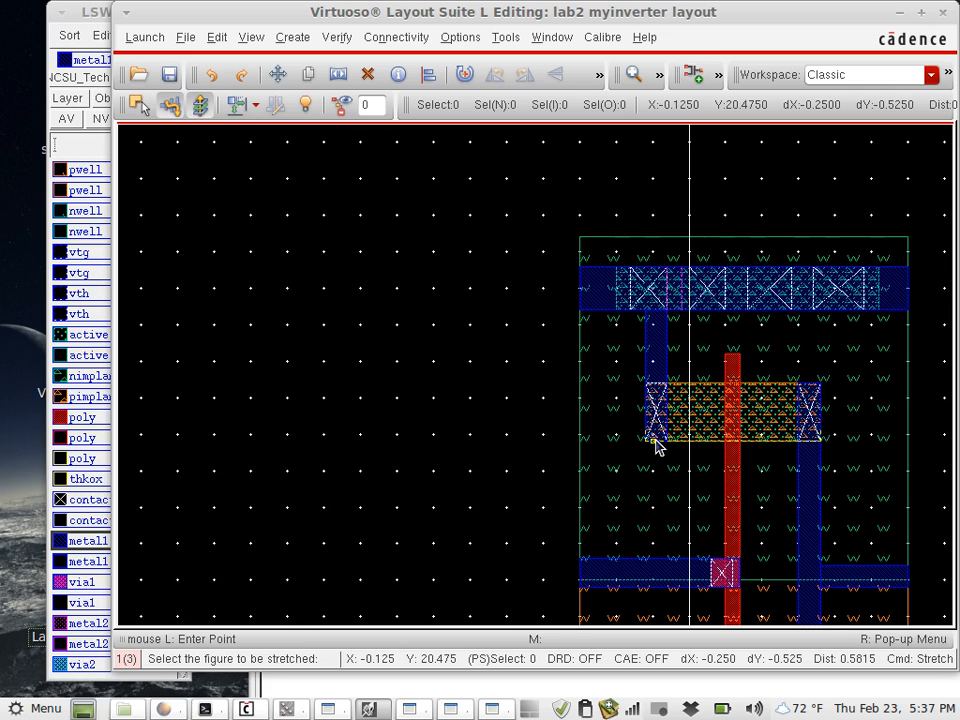
pyautogui.press('Escape')
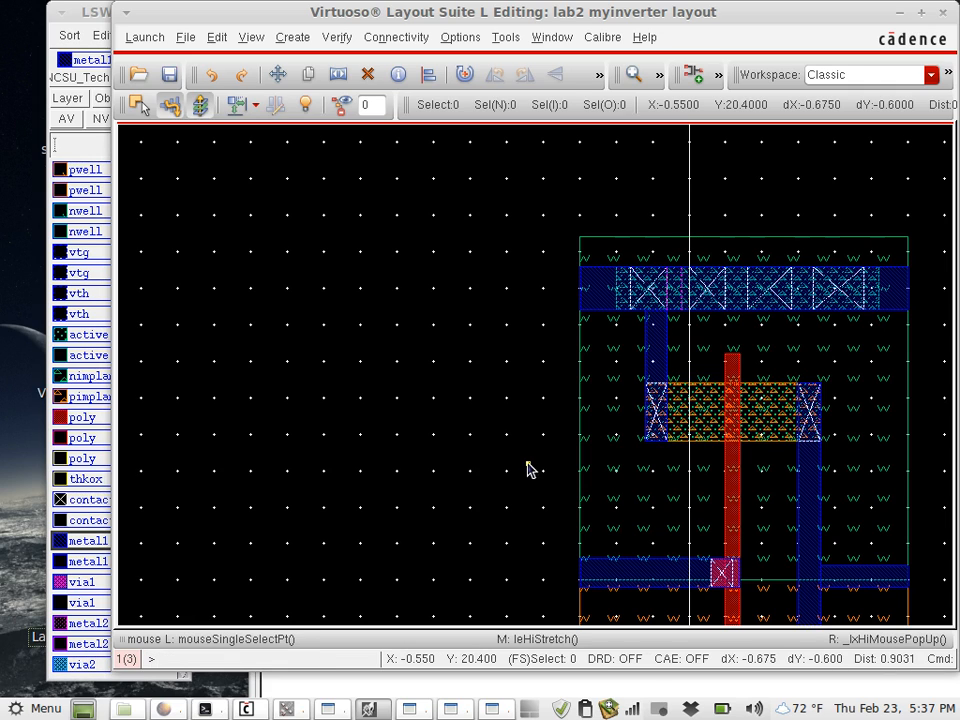
# - Draw a metal1 rectangle 0.075 wide by 0.05 high directly below the left contact of the upper transistor
pyautogui.press('r')
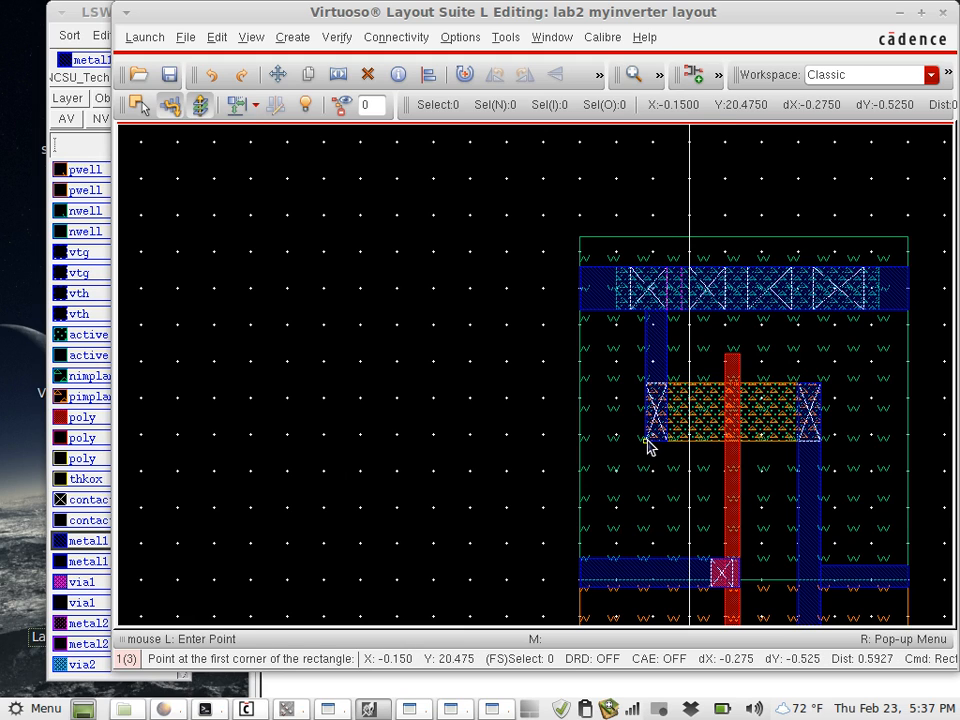
pyautogui.scroll(1, 647, 439)
pyautogui.scroll(-2, 647, 439)
pyautogui.keyDown('ctrl'); pyautogui.scroll(2, 647, 439); pyautogui.keyUp('ctrl')
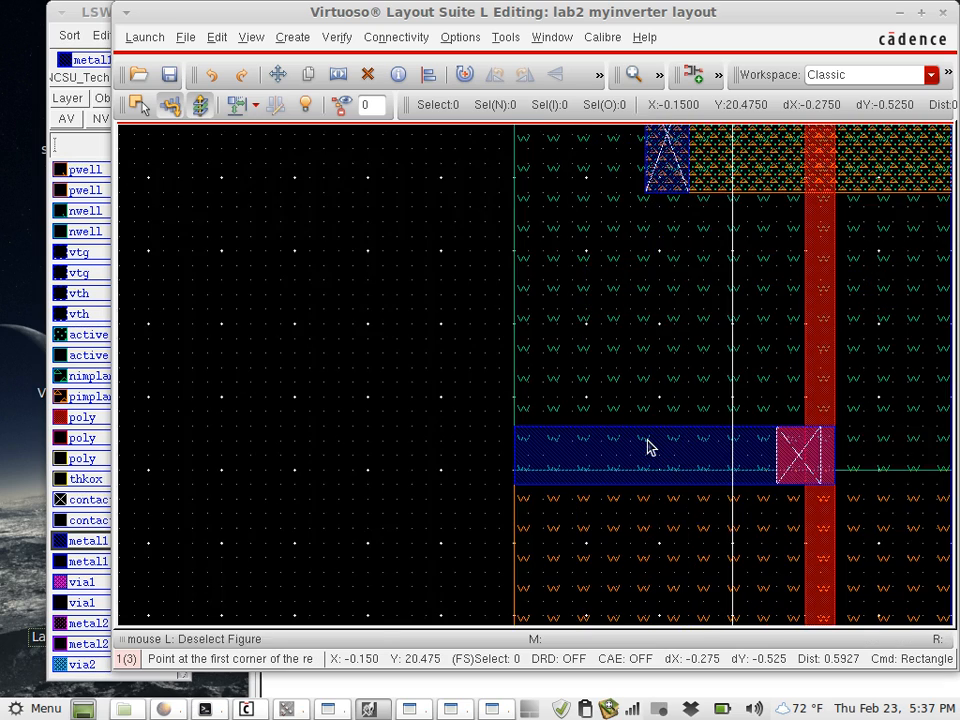
pyautogui.scroll(3, 666, 283)
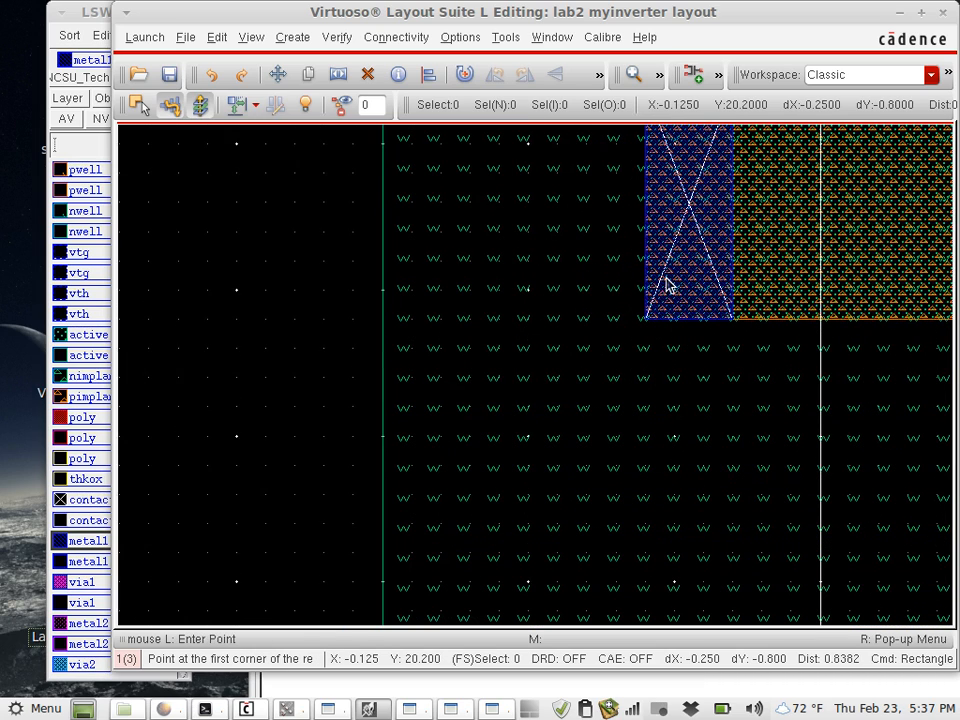
pyautogui.scroll(-1, 652, 312)
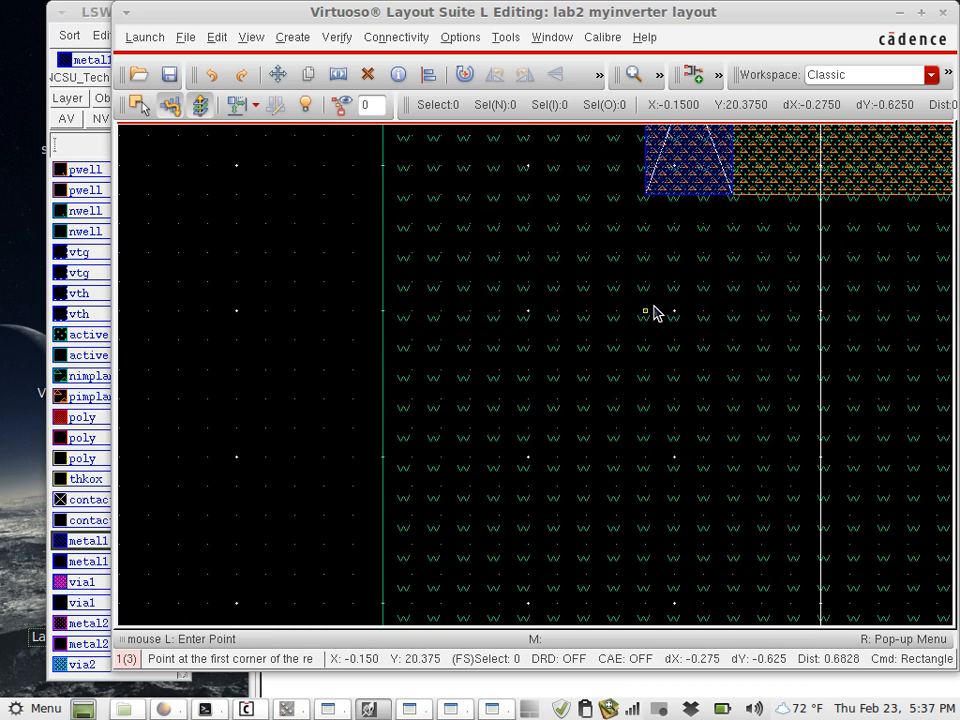
pyautogui.click(646, 194)
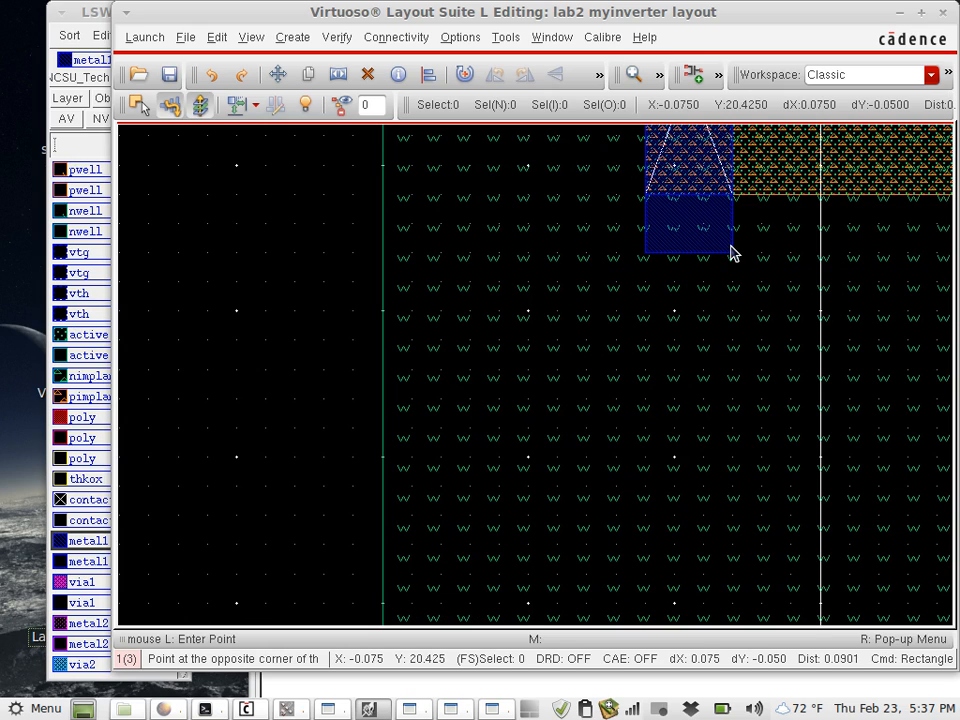
pyautogui.click(731, 246)
pyautogui.scroll(2, 675, 214)
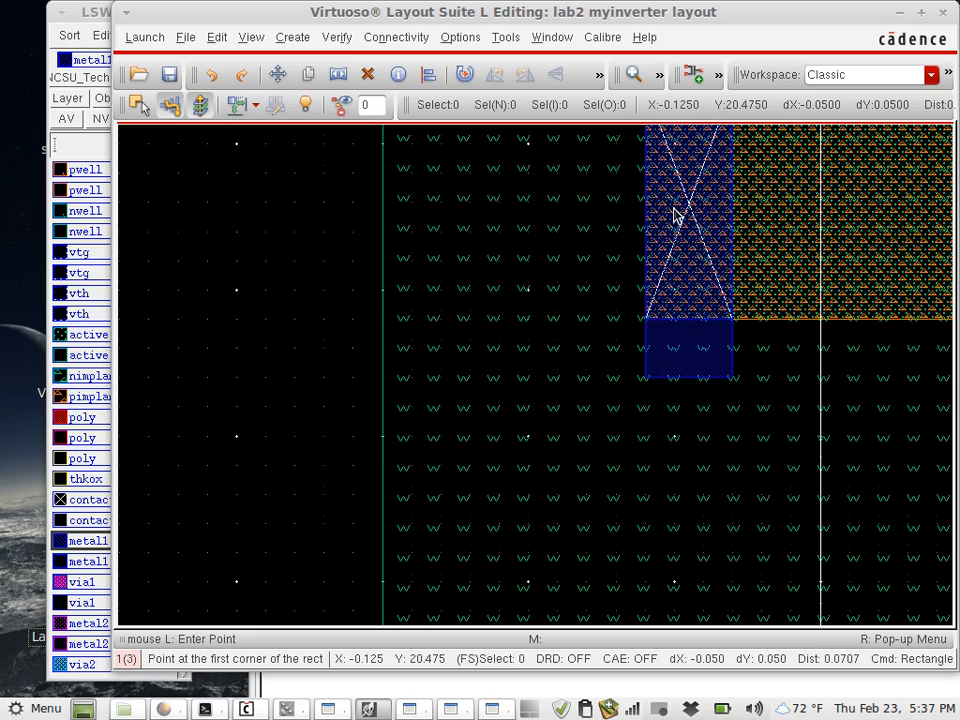
pyautogui.scroll(-2, 675, 214)
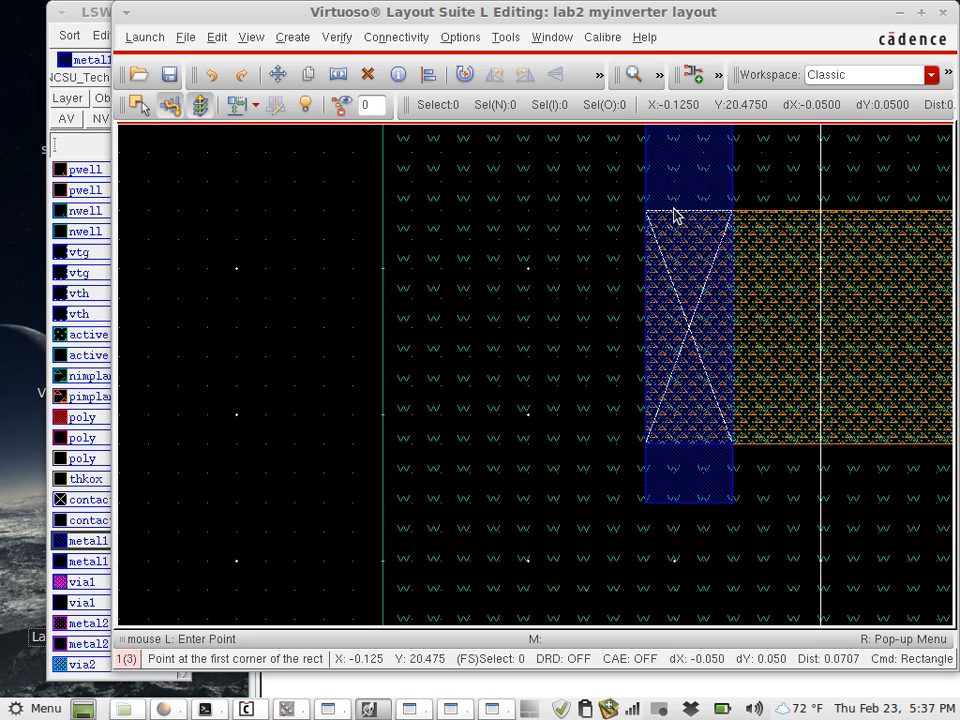
pyautogui.scroll(1, 696, 251)
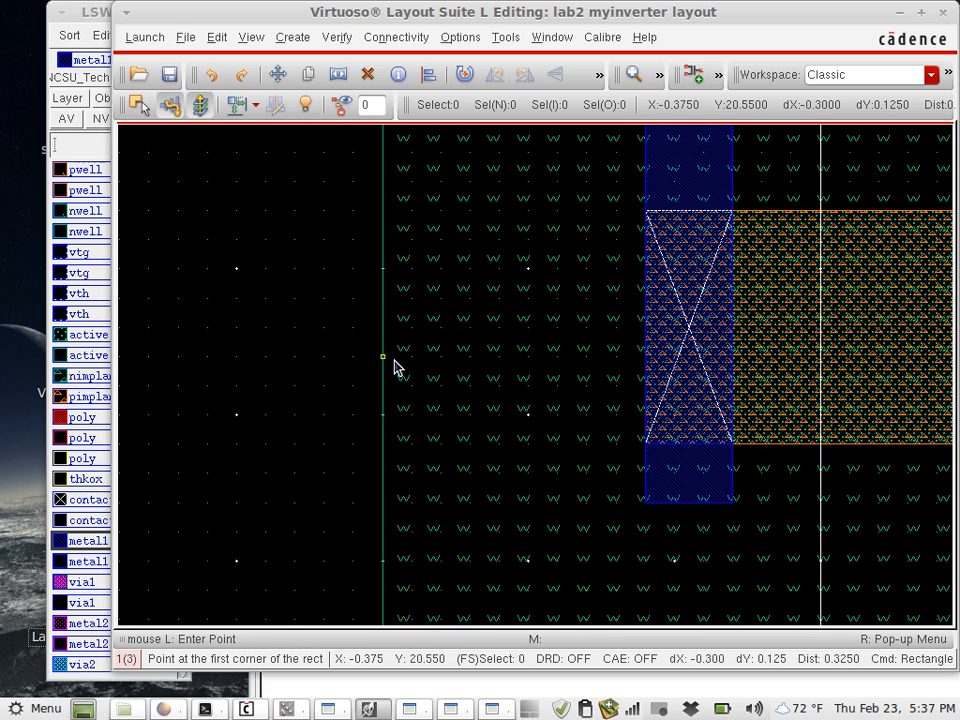
pyautogui.press('Escape')
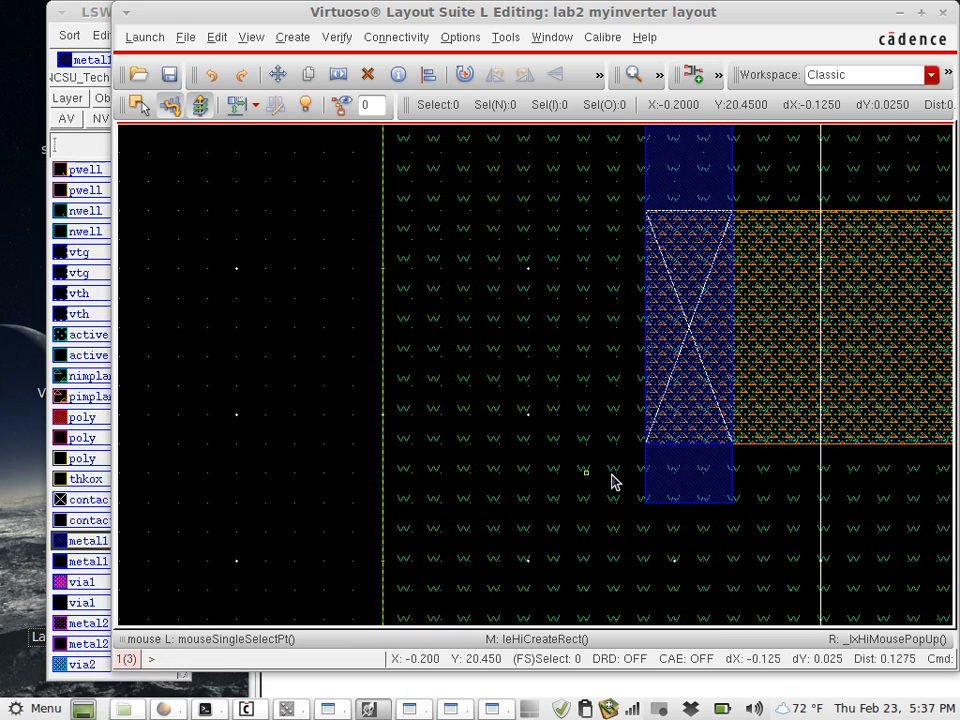
# - Merge the new metal1 extension with the vertical metal1 strip covering the upper transistor's left contact
pyautogui.click(698, 476)
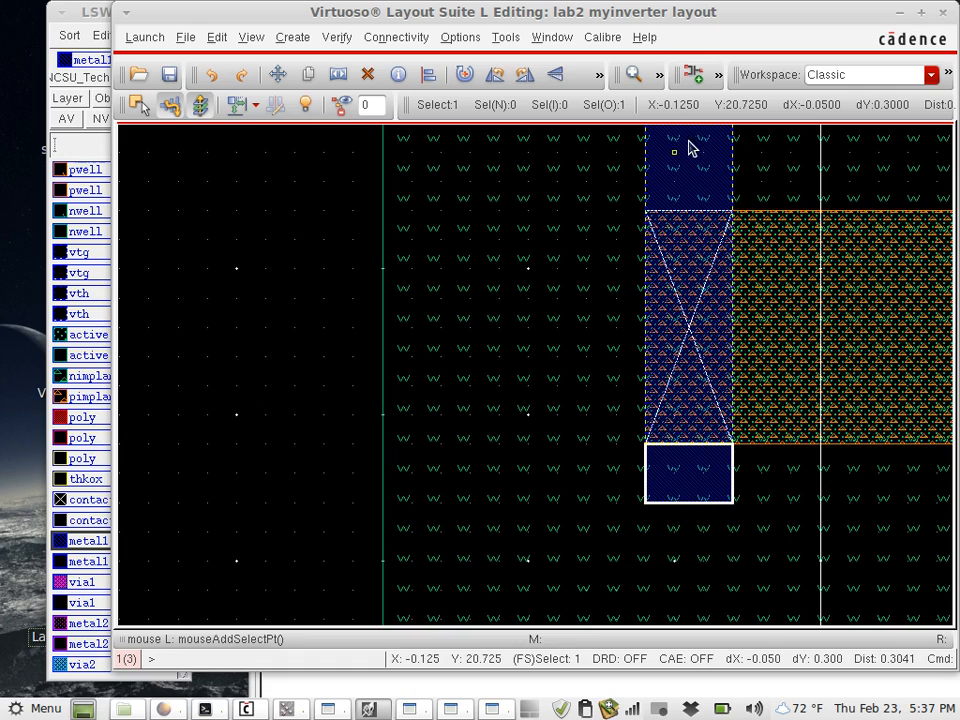
pyautogui.keyDown('shift'); pyautogui.click(698, 181); pyautogui.keyUp('shift')
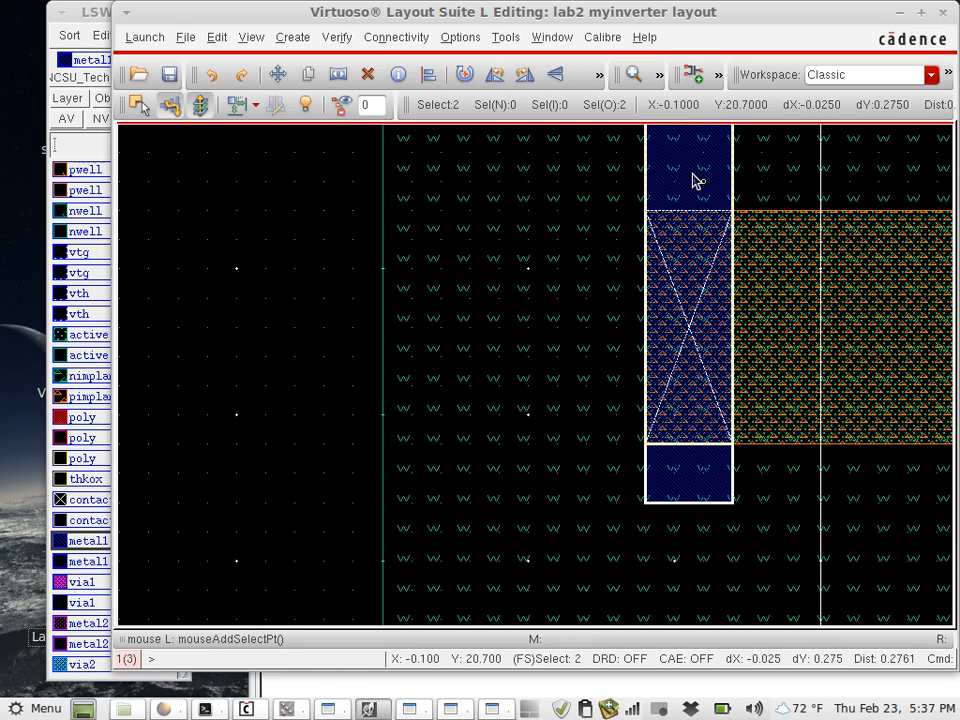
pyautogui.keyDown('shift'); pyautogui.click(697, 178); pyautogui.keyUp('shift')
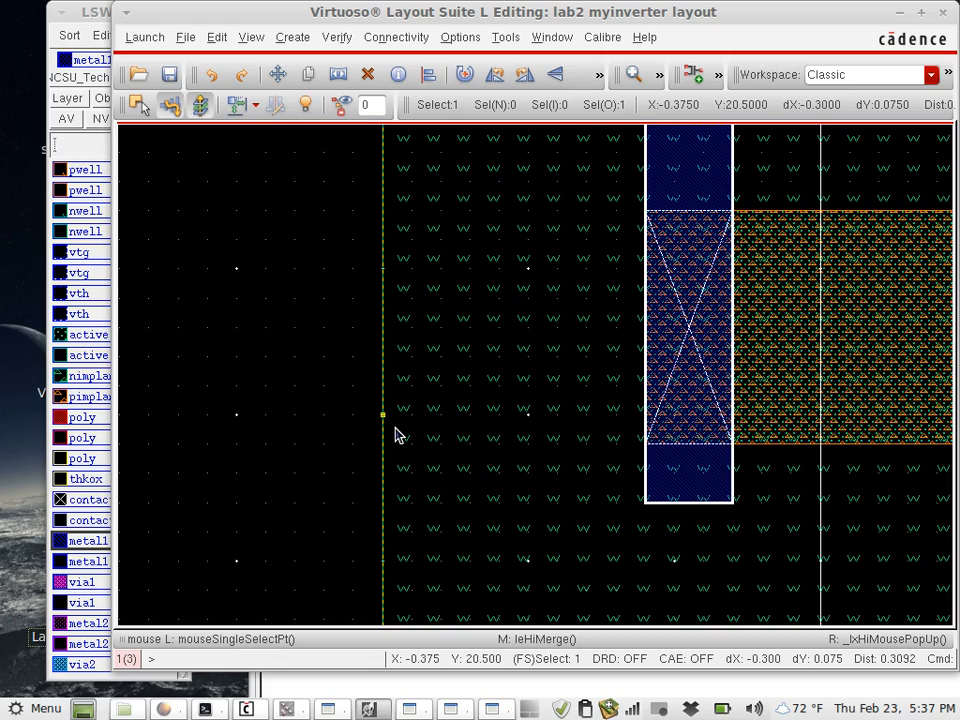
# - Draw a metal1 rectangle 0.075 wide by 0.05 high directly above the upper transistor's right contact
pyautogui.press('Right')
pyautogui.press('Right')
pyautogui.press('Right')
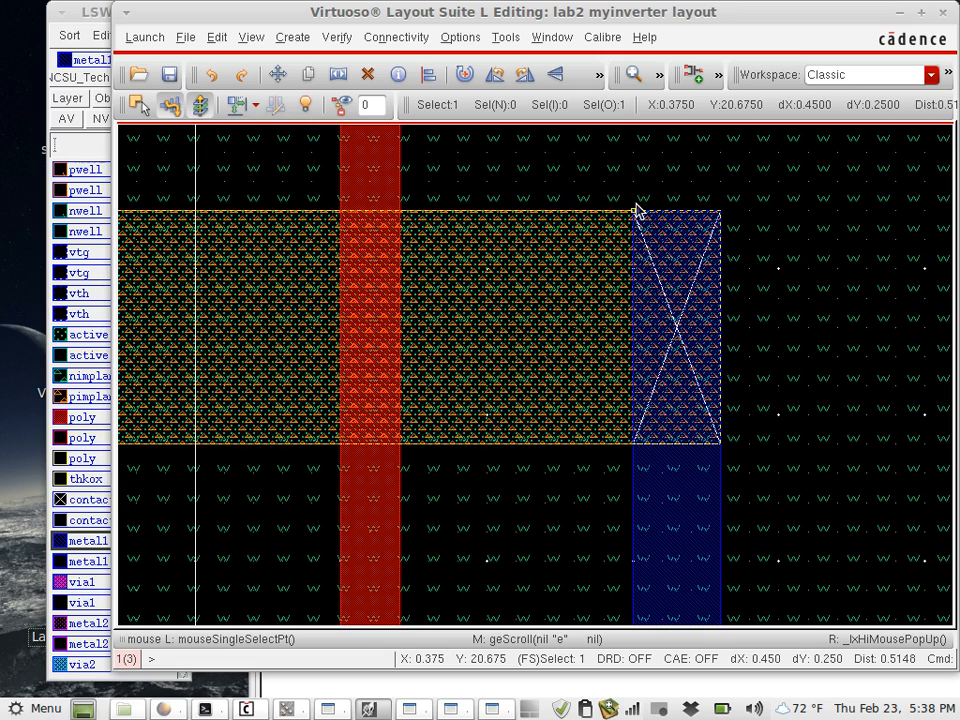
pyautogui.press('r')
pyautogui.click(634, 209)
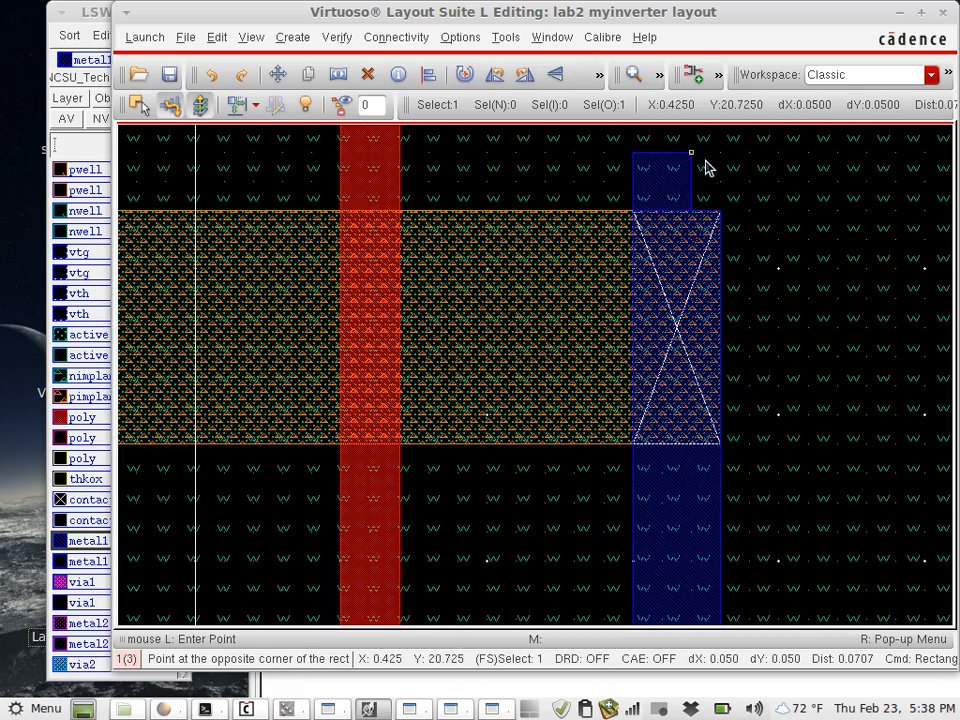
pyautogui.click(717, 155)
pyautogui.press('Escape')
# - Draw a metal1 rectangle 0.075 wide by 0.05 high directly below the lower transistor's right contact
pyautogui.press('Down')
pyautogui.press('Down')
pyautogui.press('Down')
pyautogui.press('Down')
pyautogui.press('Down')
pyautogui.press('Down')
pyautogui.press('Down')
pyautogui.press('Down')
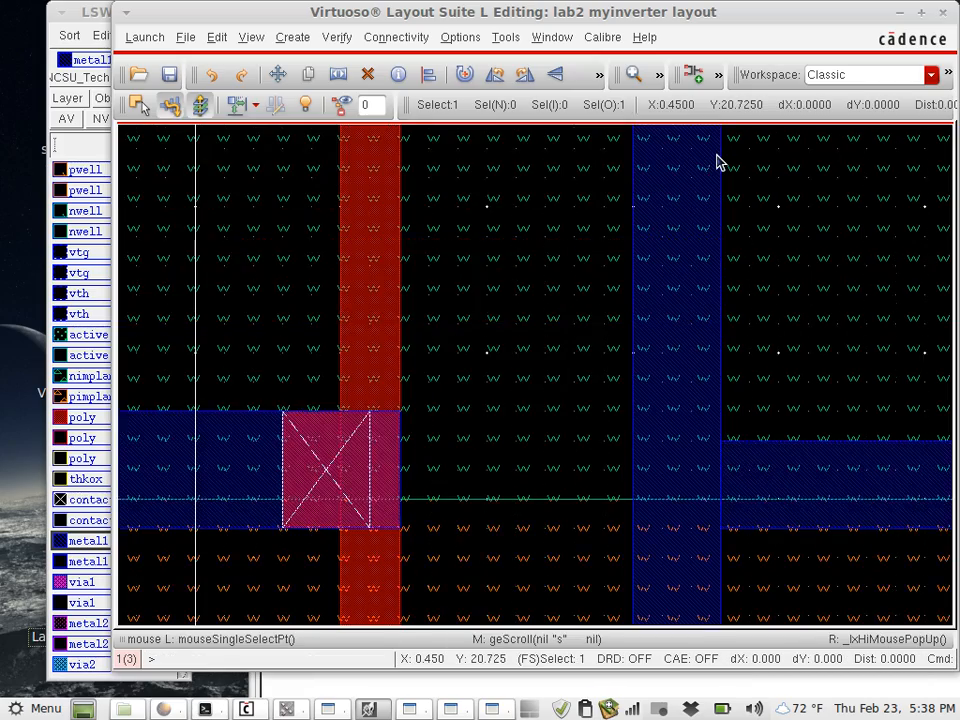
pyautogui.press('Right')
pyautogui.press('Down')
pyautogui.press('Left')
pyautogui.press('Down')
pyautogui.press('Down')
pyautogui.press('Left')
pyautogui.press('Down')
pyautogui.press('Down')
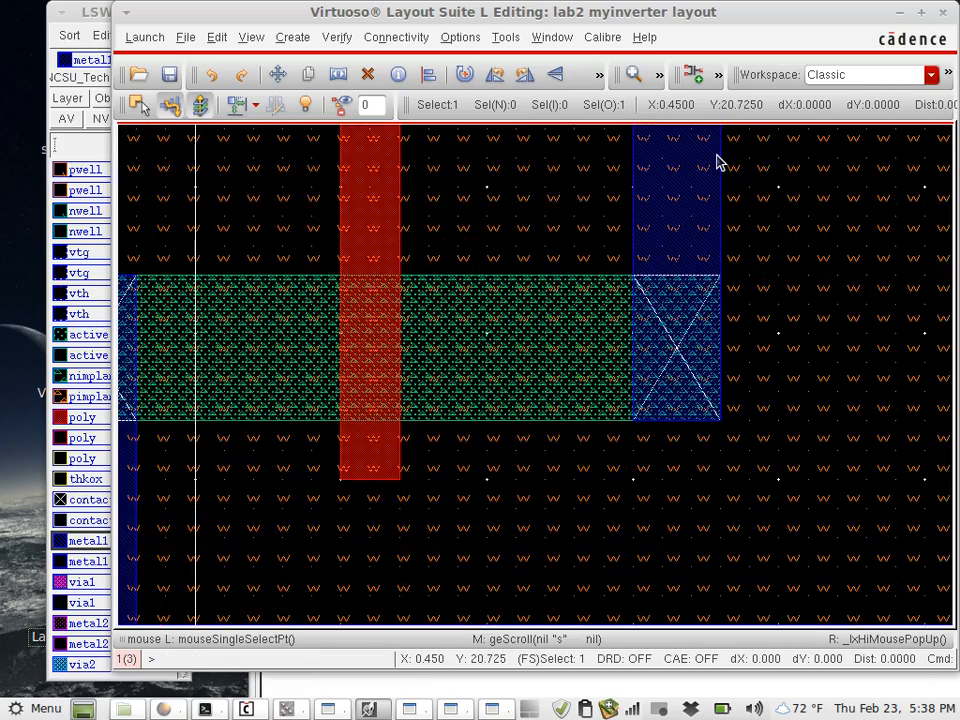
pyautogui.press('Down')
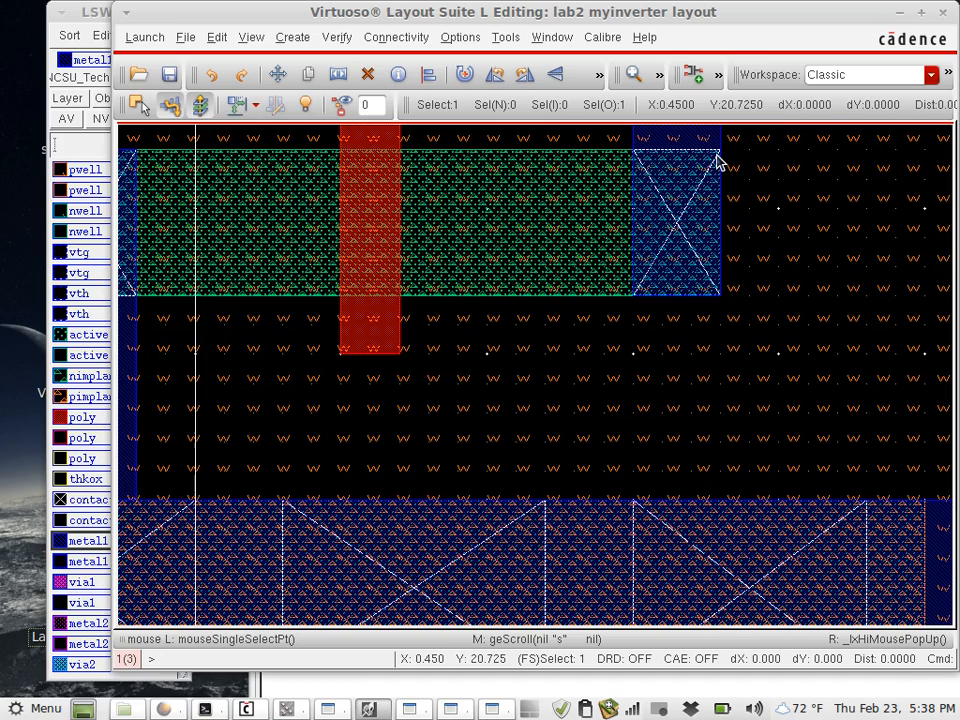
pyautogui.click(632, 301)
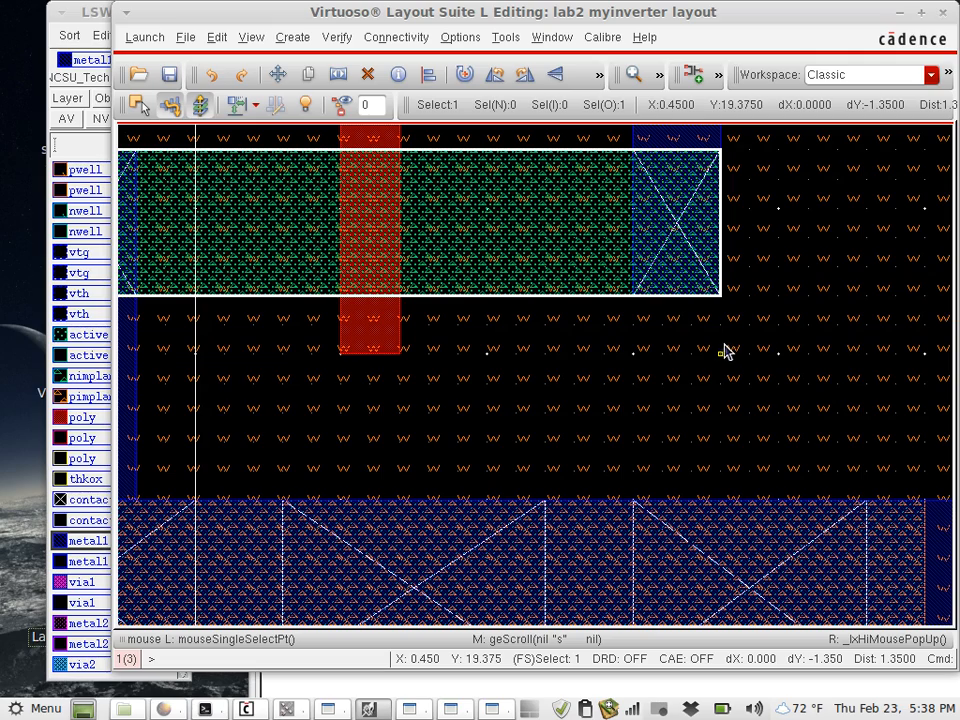
pyautogui.press('r')
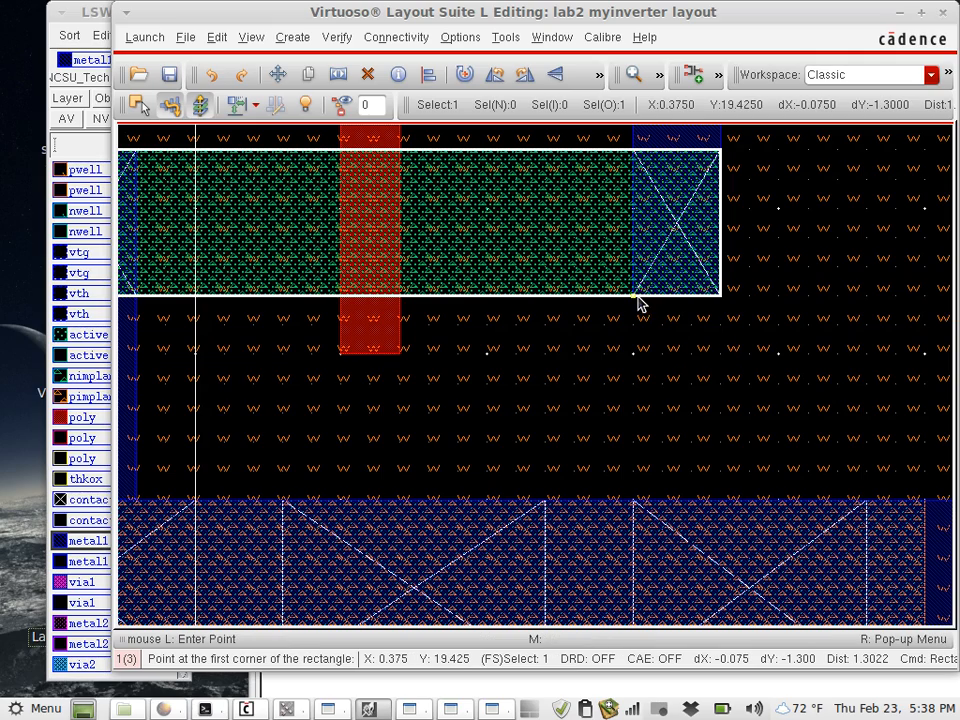
pyautogui.click(636, 299)
pyautogui.click(718, 352)
# - Draw a metal1 rectangle 0.075 wide by 0.05 high directly above the lower transistor's left contact
pyautogui.press('Left')
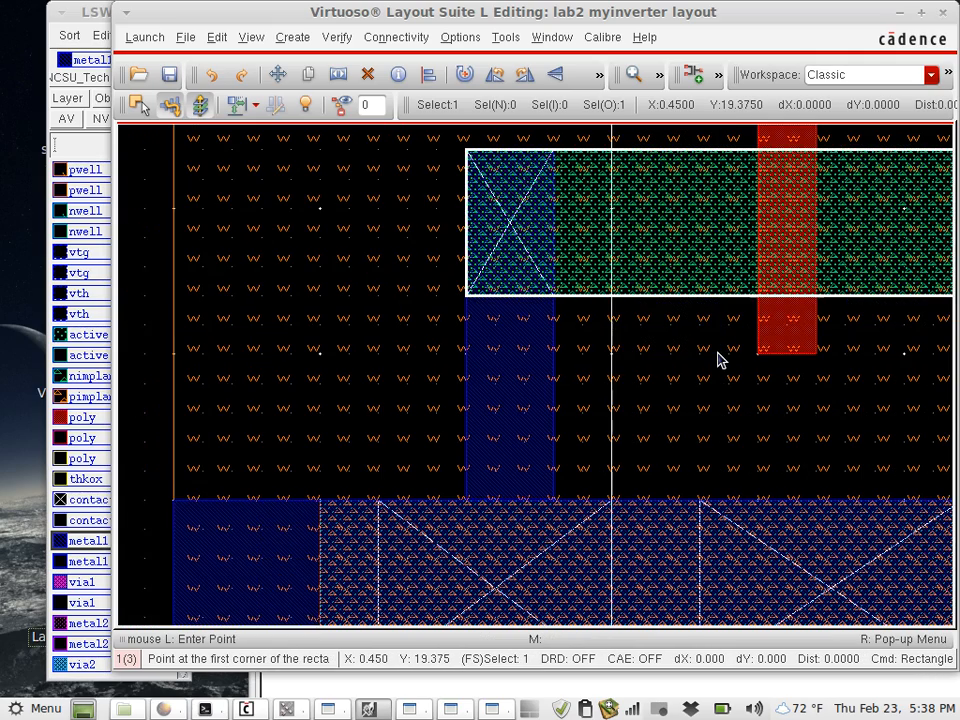
pyautogui.press('Up')
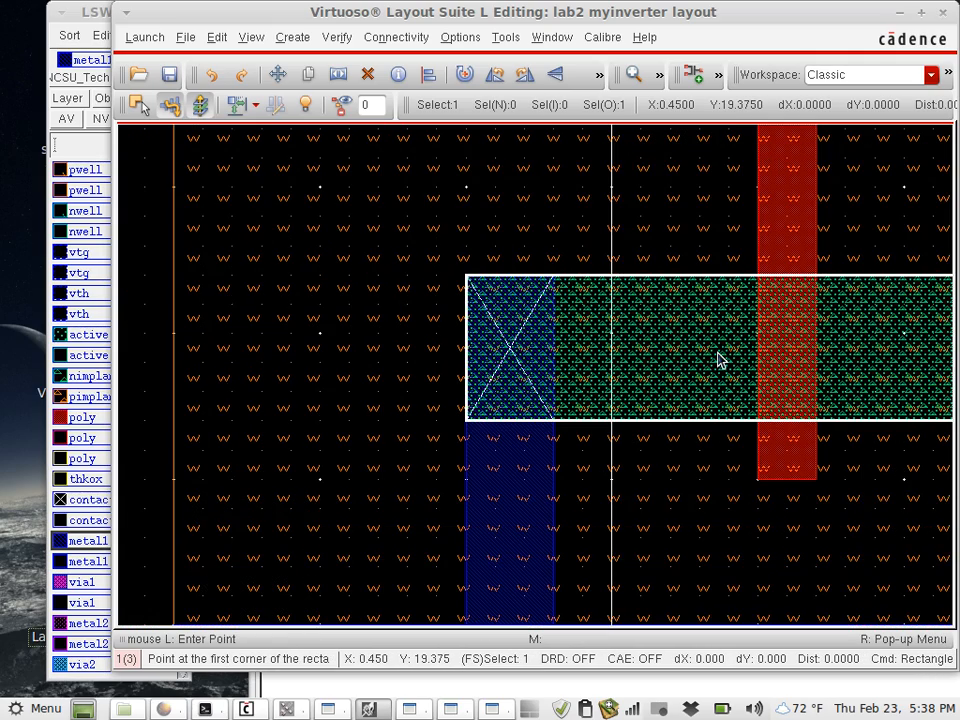
pyautogui.click(468, 278)
pyautogui.click(550, 222)
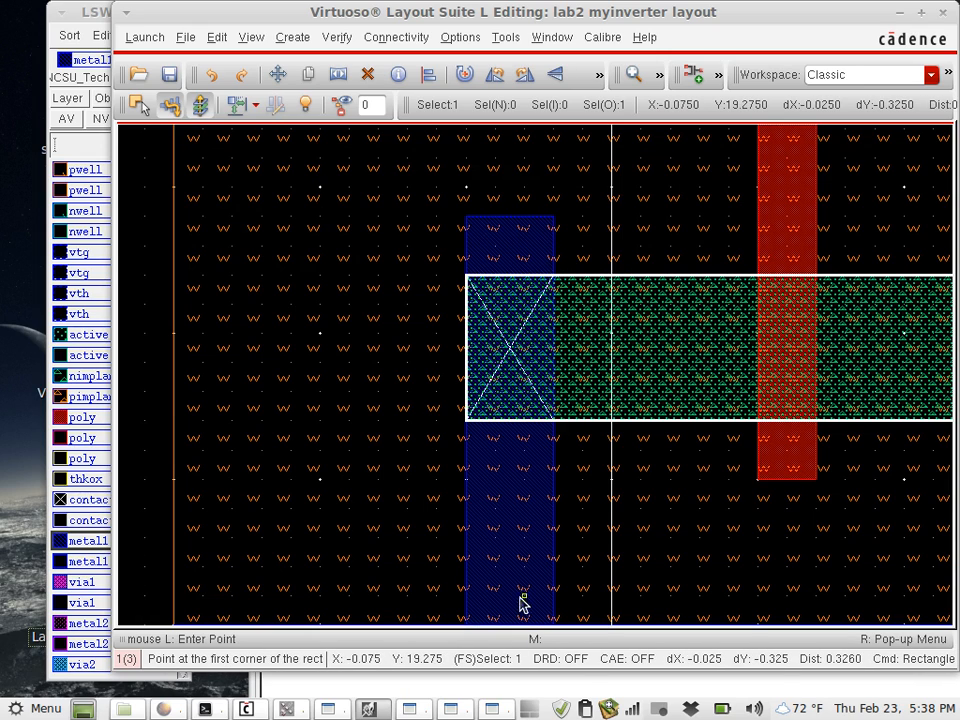
# - Rerun Calibre DRC on the edited layout, overwriting myinverter.calibre.db and suppressing further overwrite prompts
pyautogui.click(494, 709)
pyautogui.click(407, 713)
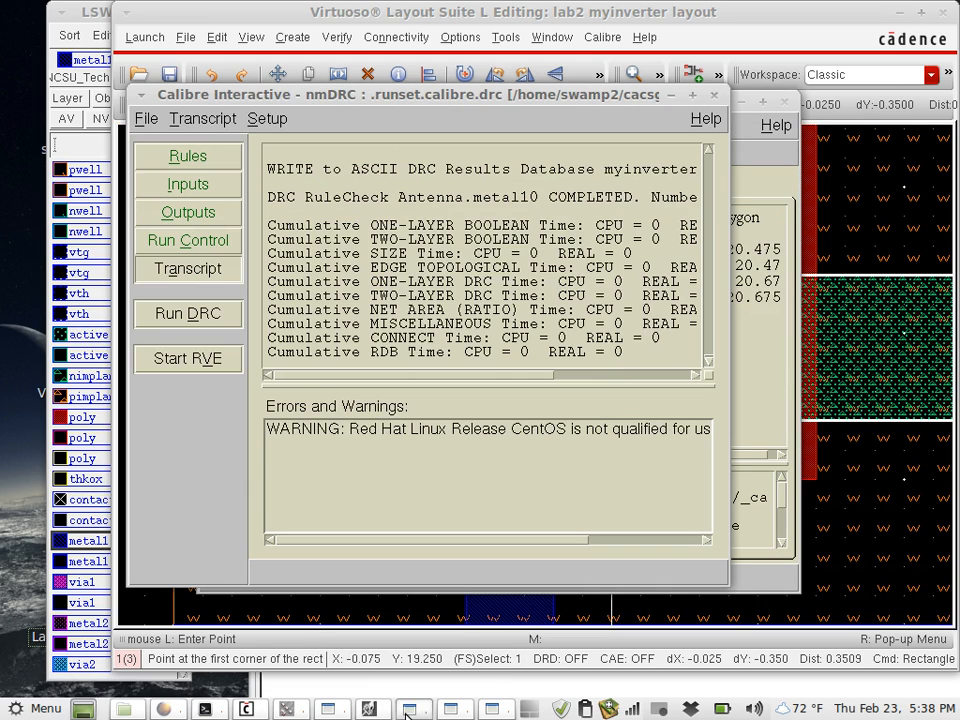
pyautogui.click(216, 317)
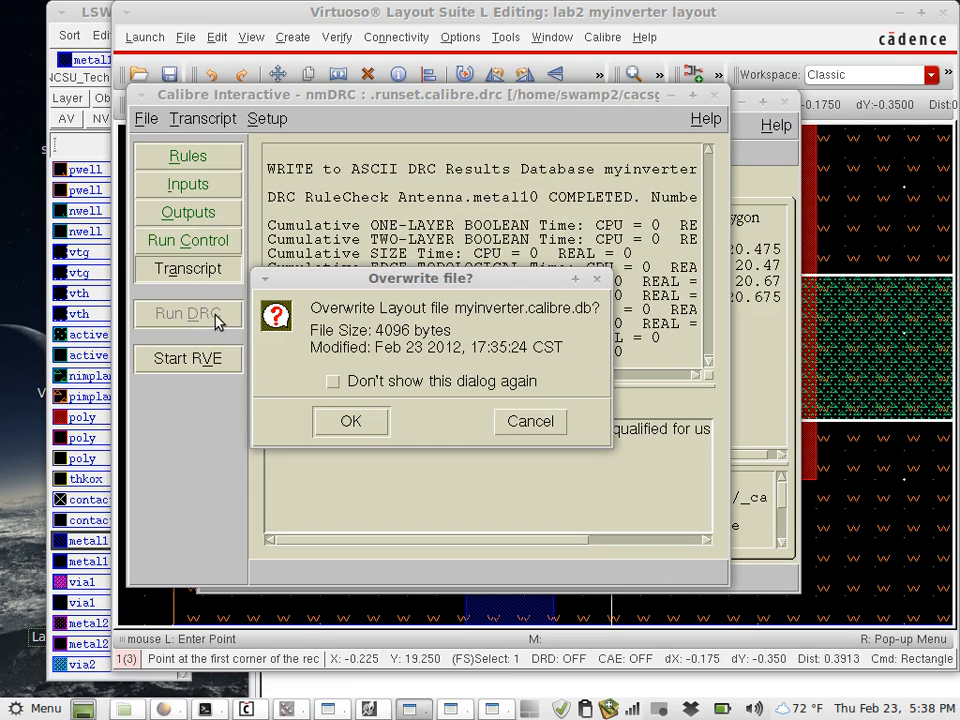
pyautogui.click(397, 381)
pyautogui.click(350, 422)
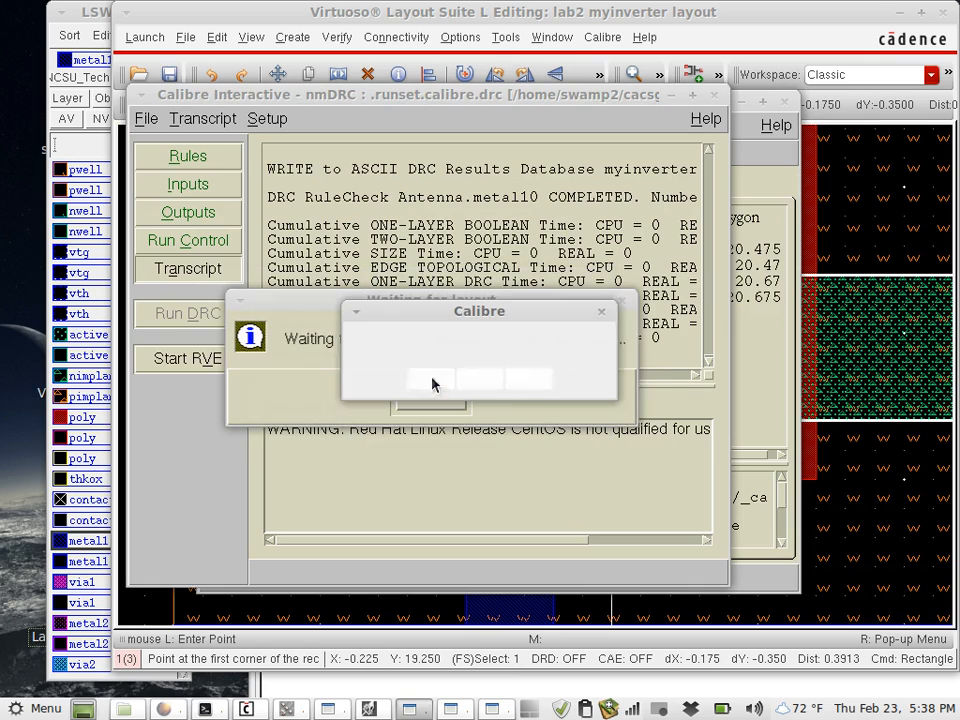
pyautogui.click(444, 384)
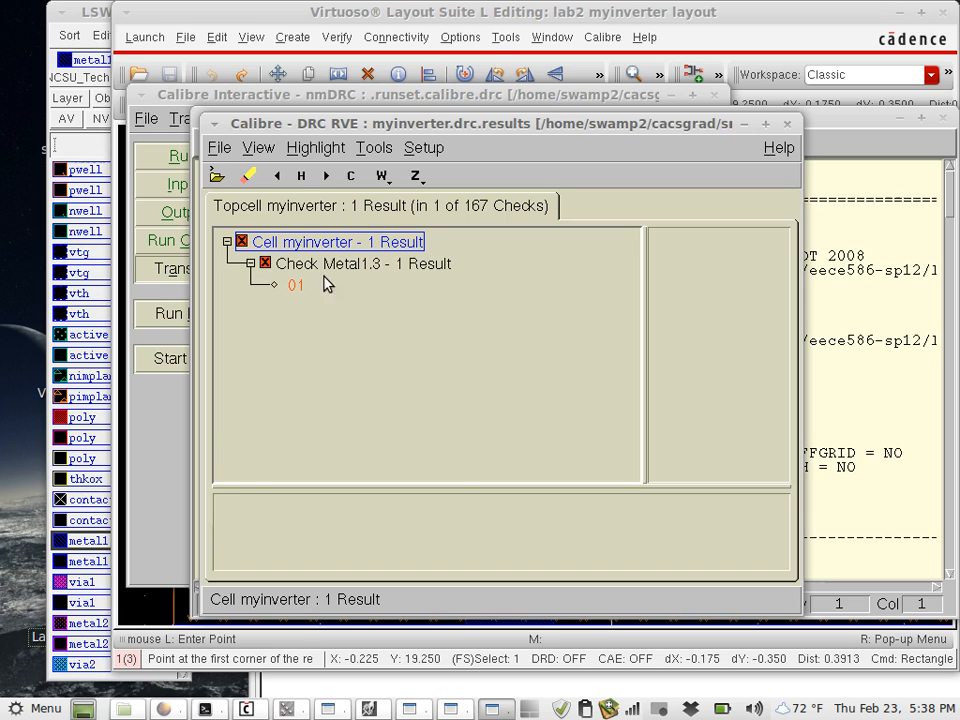
# - Locate Metal1.3 result 01 in the layout and draw a 0.025 by 0.1 metal1 rectangle extending the input strip past the poly contact
pyautogui.click(298, 286)
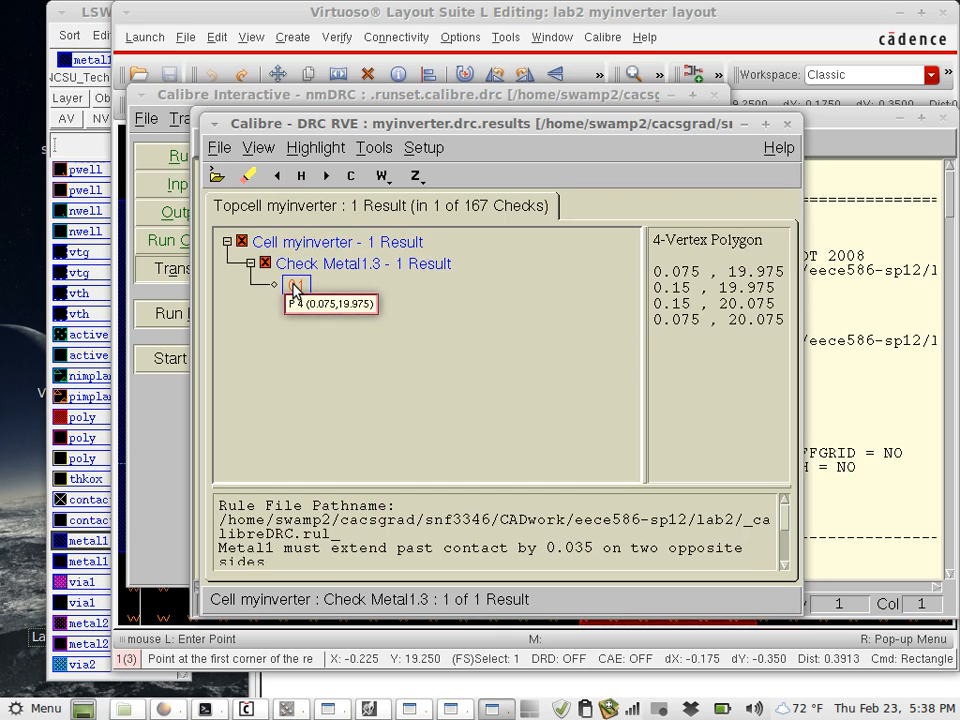
pyautogui.click(371, 709)
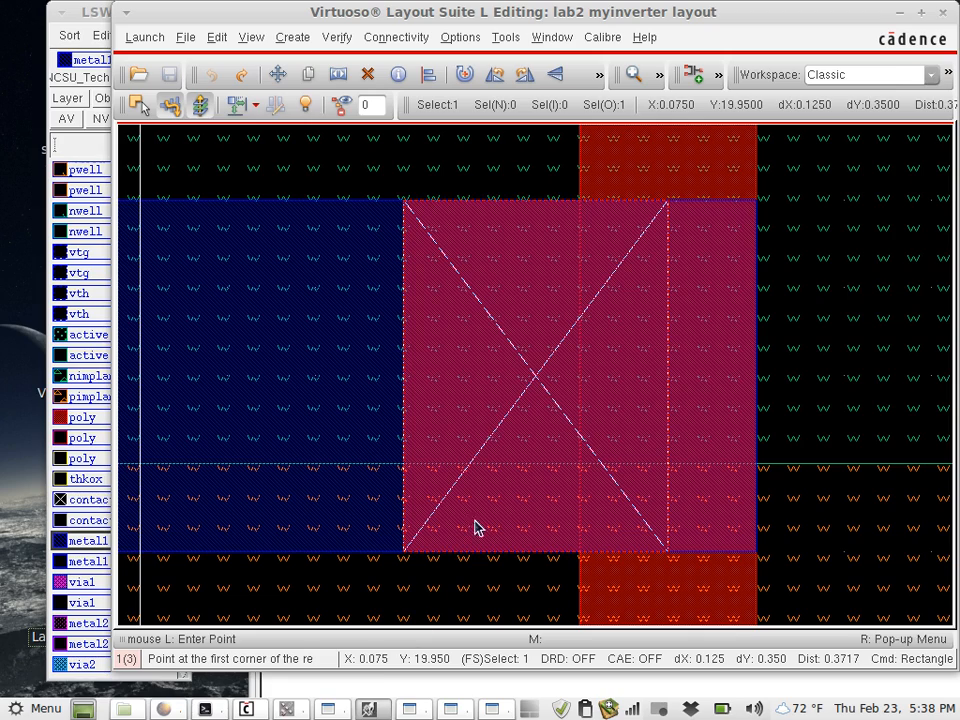
pyautogui.keyDown('ctrl'); pyautogui.scroll(-5, 480, 520); pyautogui.keyUp('ctrl')
pyautogui.keyDown('ctrl'); pyautogui.scroll(2, 480, 520); pyautogui.keyUp('ctrl')
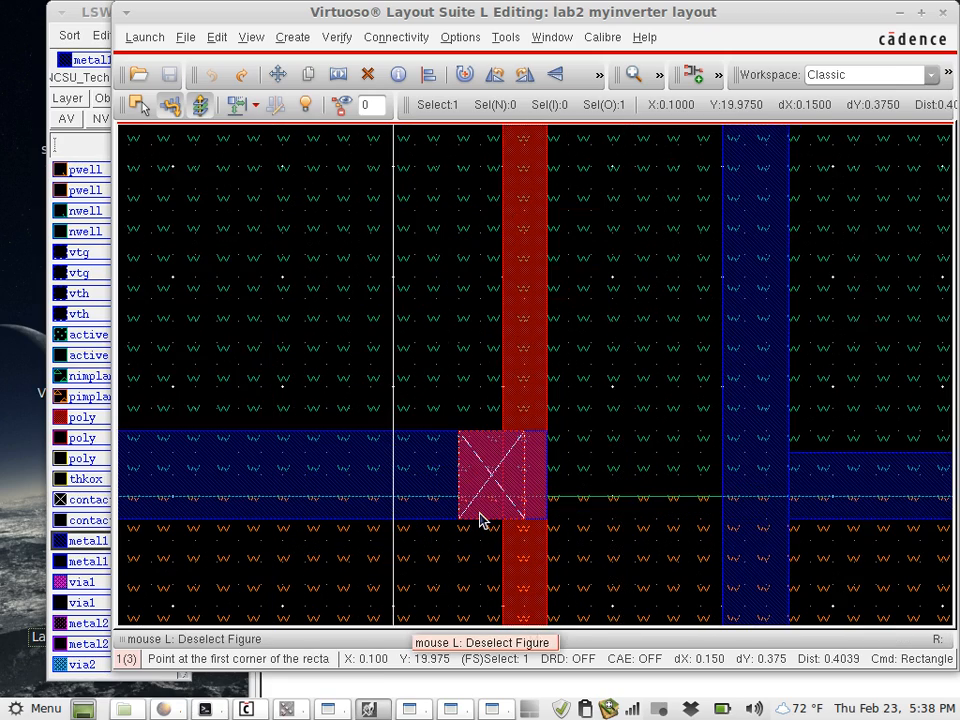
pyautogui.keyDown('ctrl'); pyautogui.scroll(2, 480, 520); pyautogui.keyUp('ctrl')
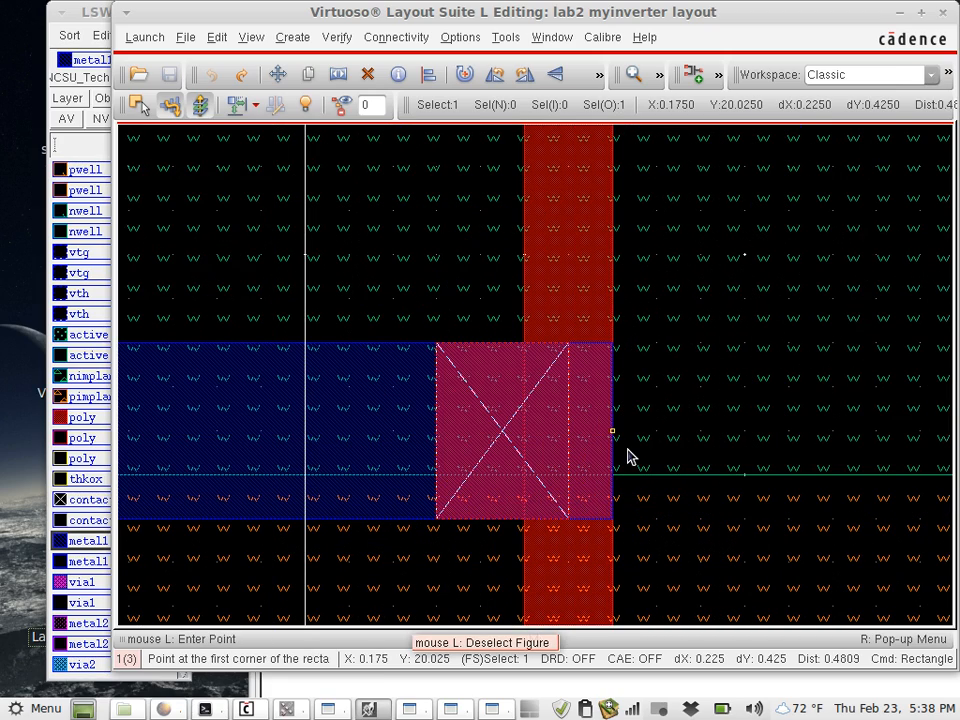
pyautogui.click(613, 345)
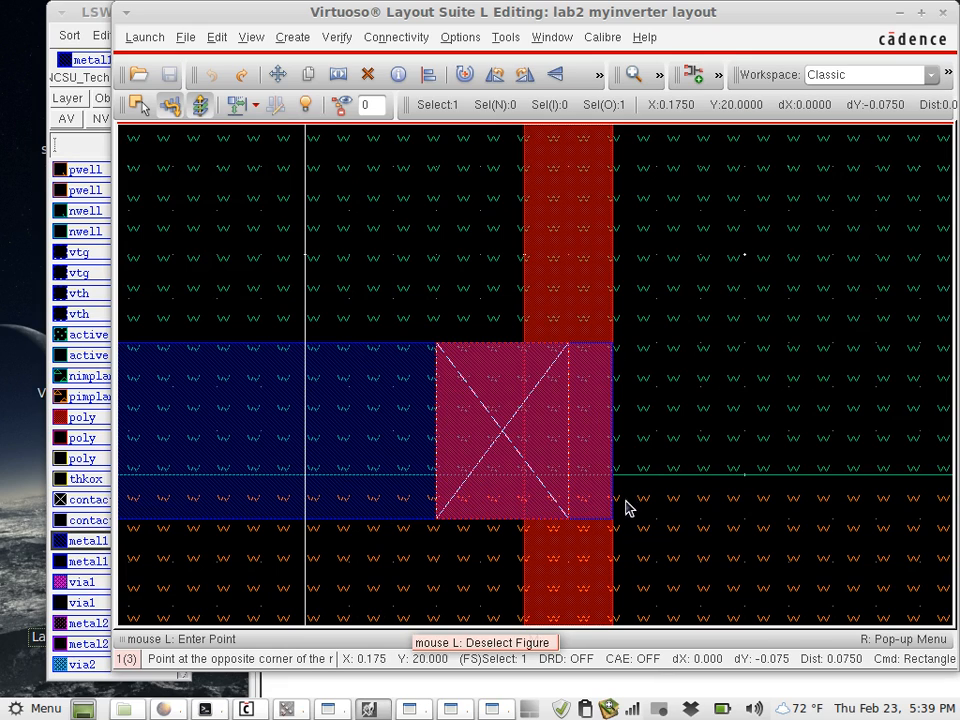
pyautogui.click(640, 516)
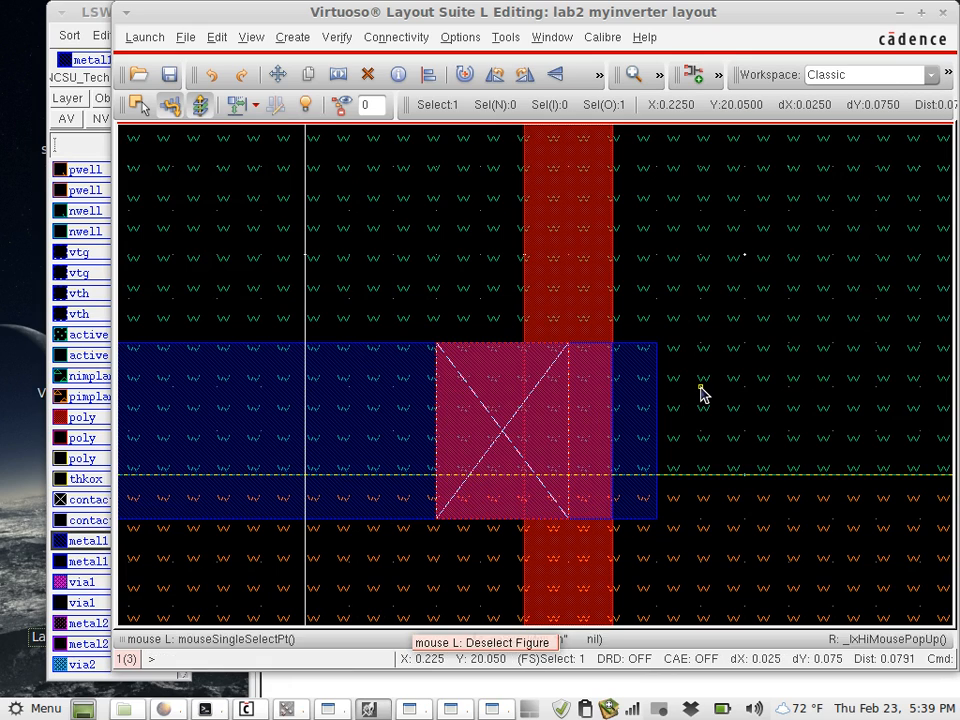
# - Rerun Calibre DRC on myinverter, saving the modified layout cell before export, and collapse the cell's check list in the results
pyautogui.click(411, 709)
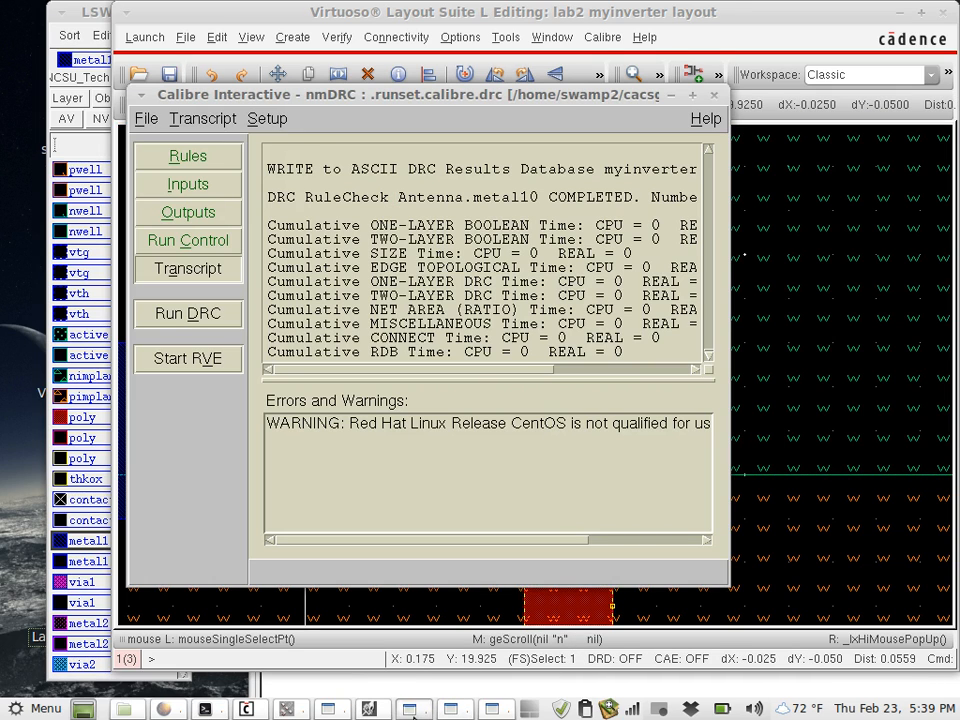
pyautogui.click(190, 315)
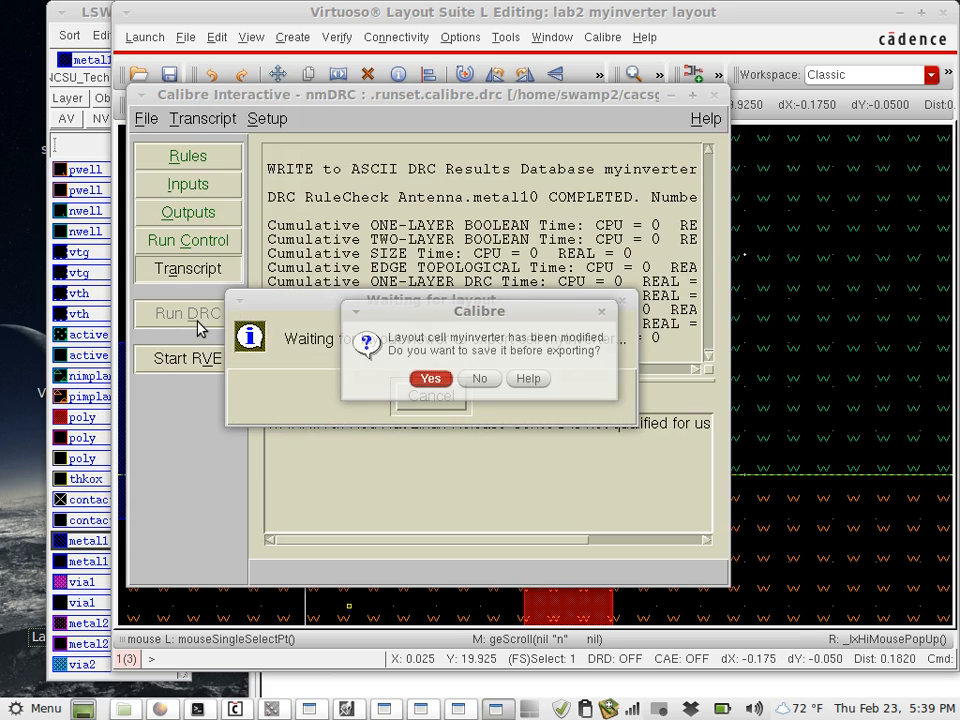
pyautogui.click(428, 380)
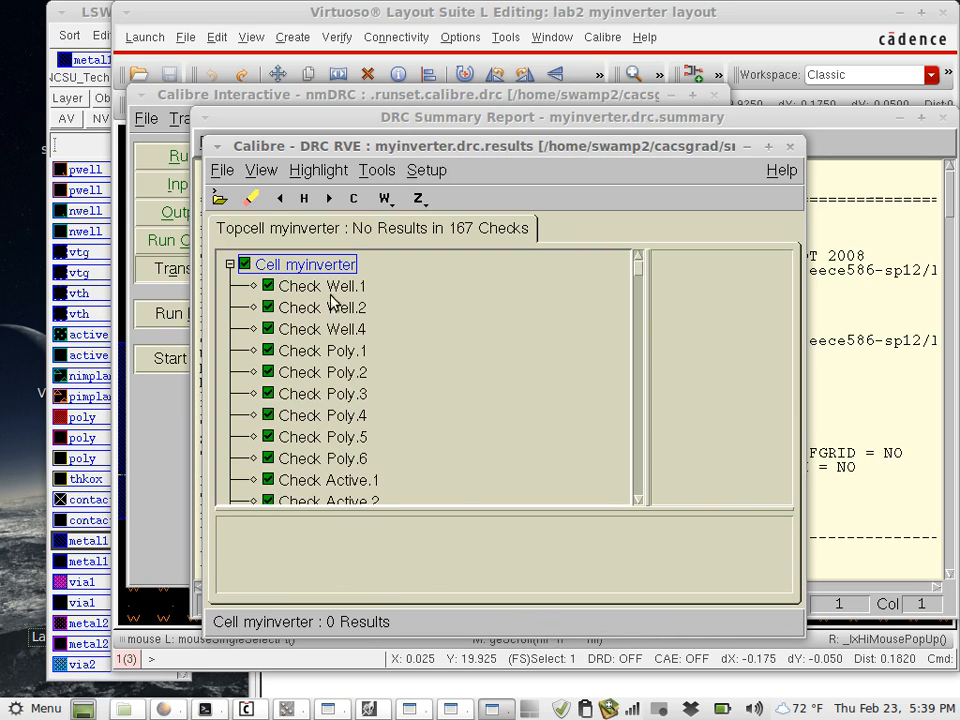
pyautogui.click(230, 264)
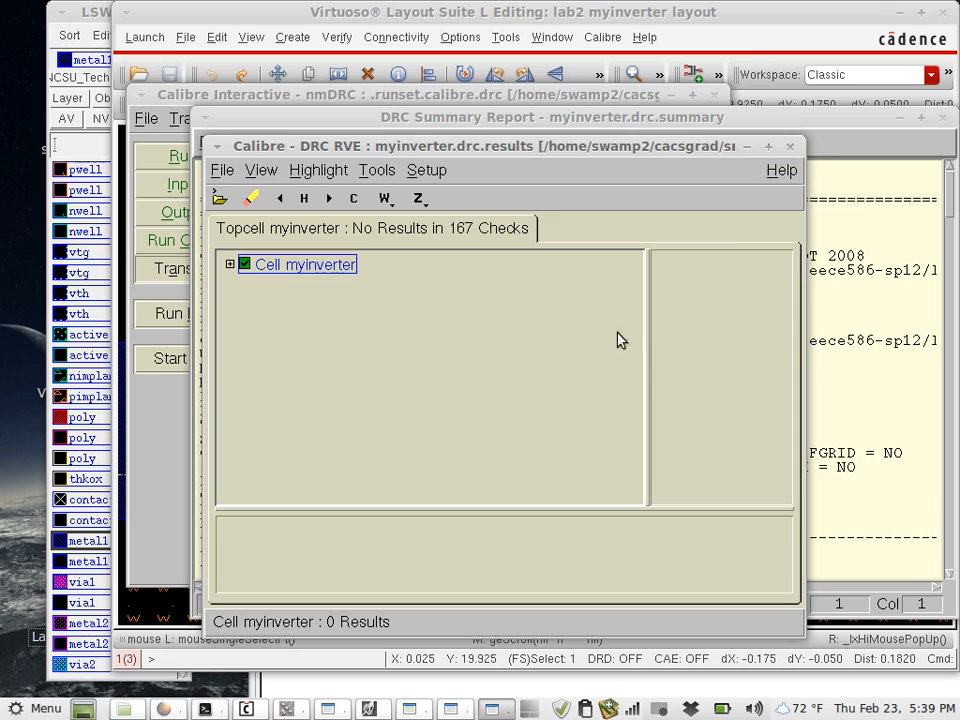
# - Close the DRC results viewer, the summary report and the Calibre nmDRC window without saving the runset changes
pyautogui.click(791, 146)
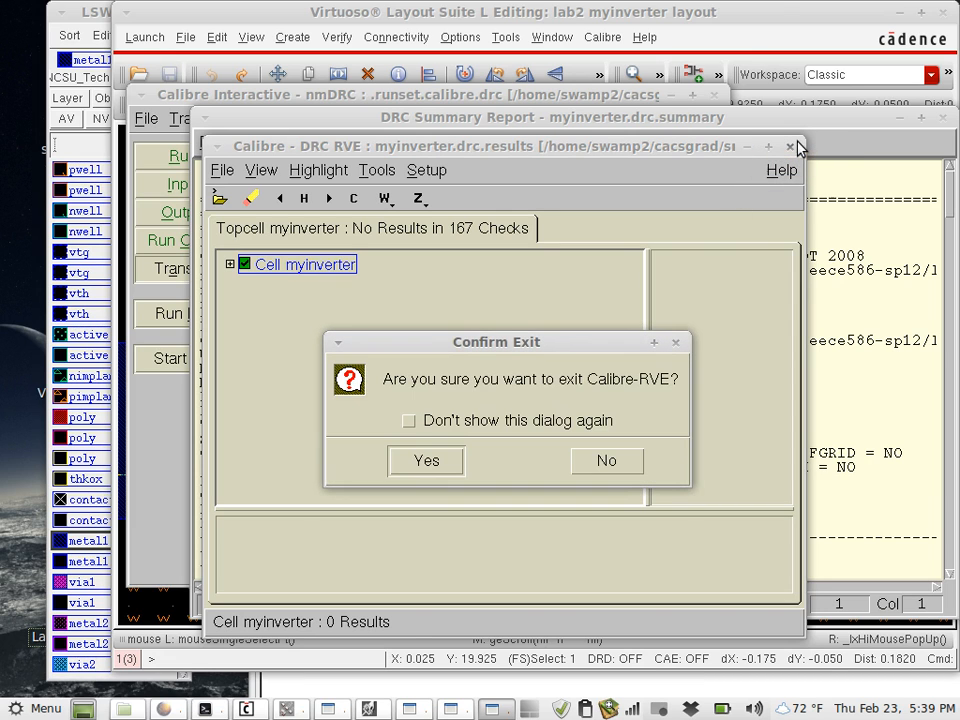
pyautogui.click(438, 461)
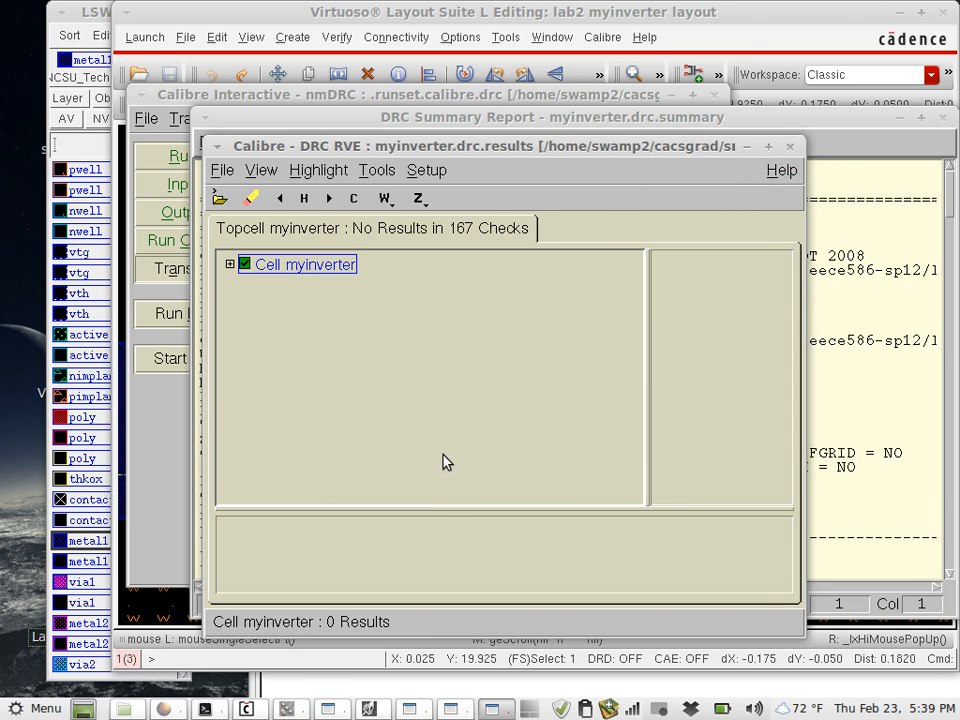
pyautogui.click(942, 118)
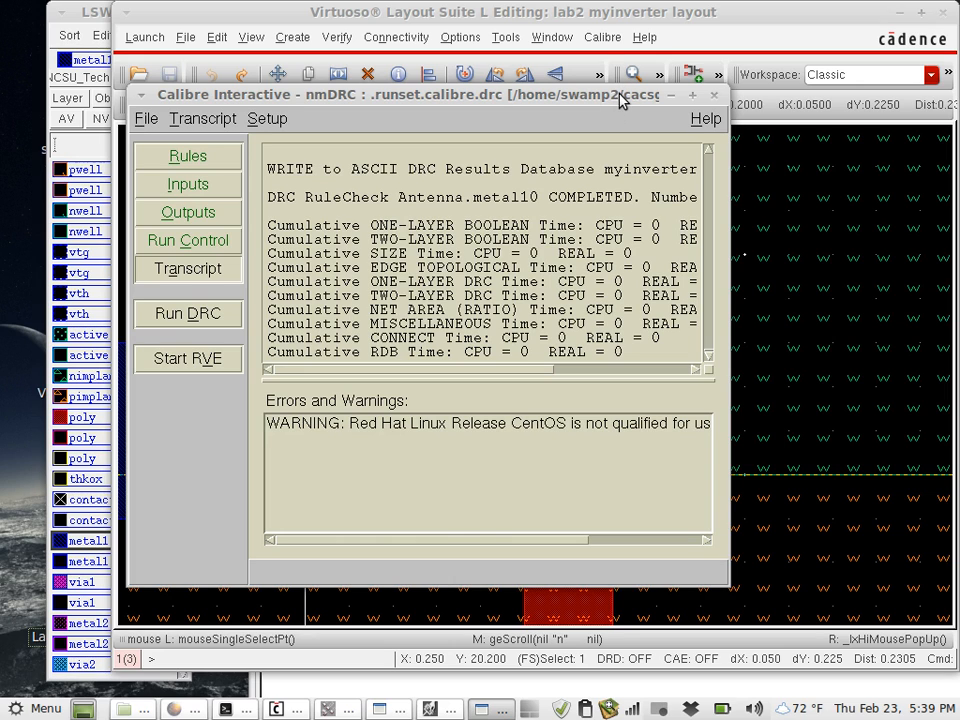
pyautogui.moveTo(622, 103); pyautogui.dragTo(619, 159)
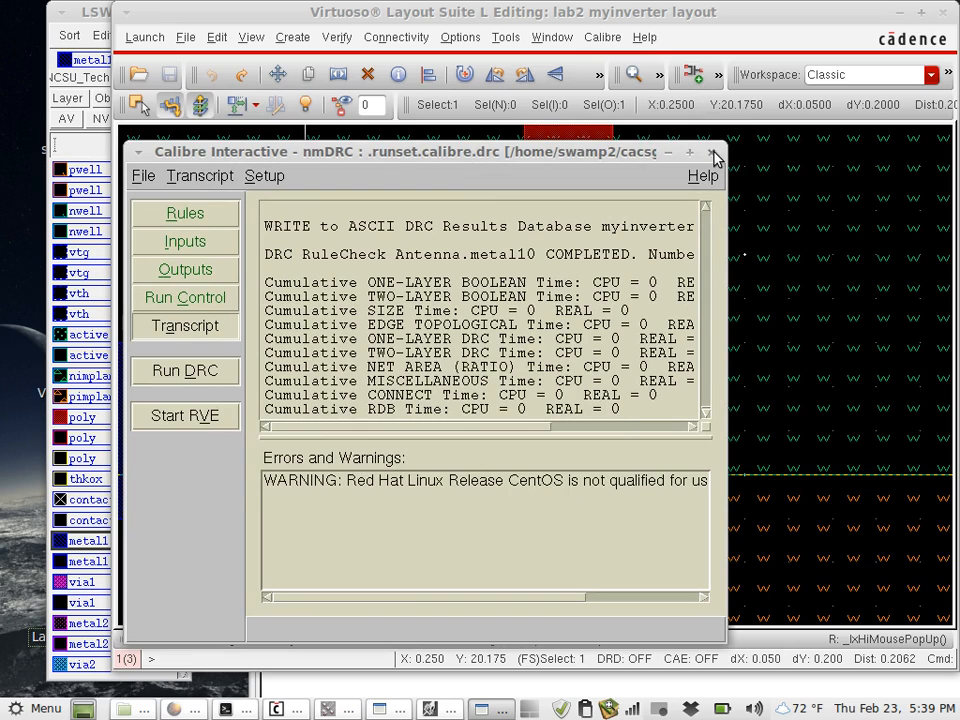
pyautogui.click(712, 153)
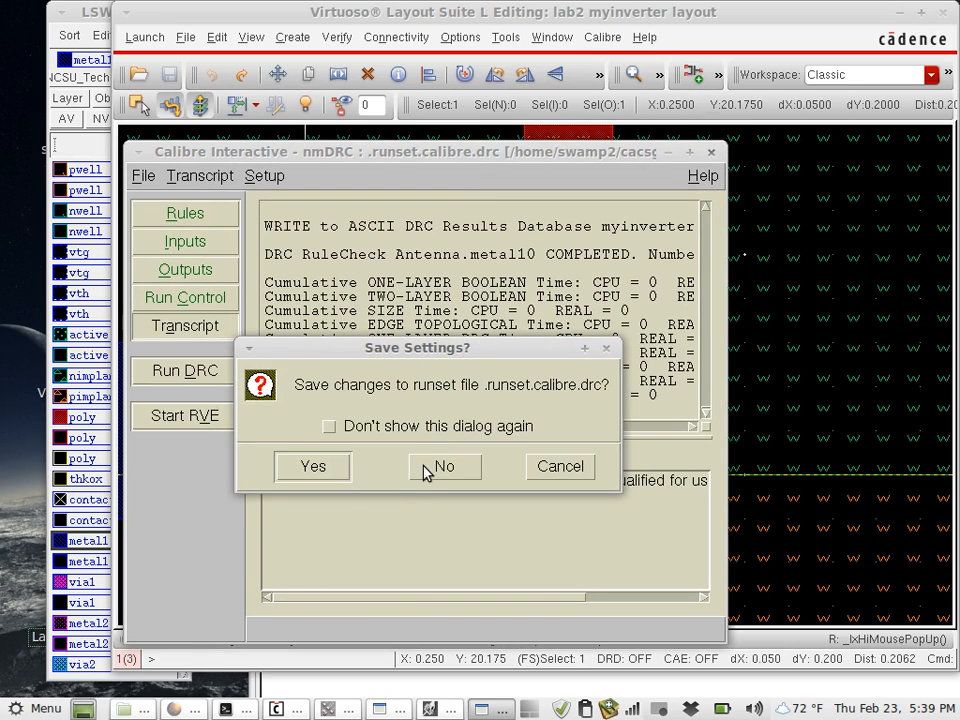
pyautogui.click(424, 474)
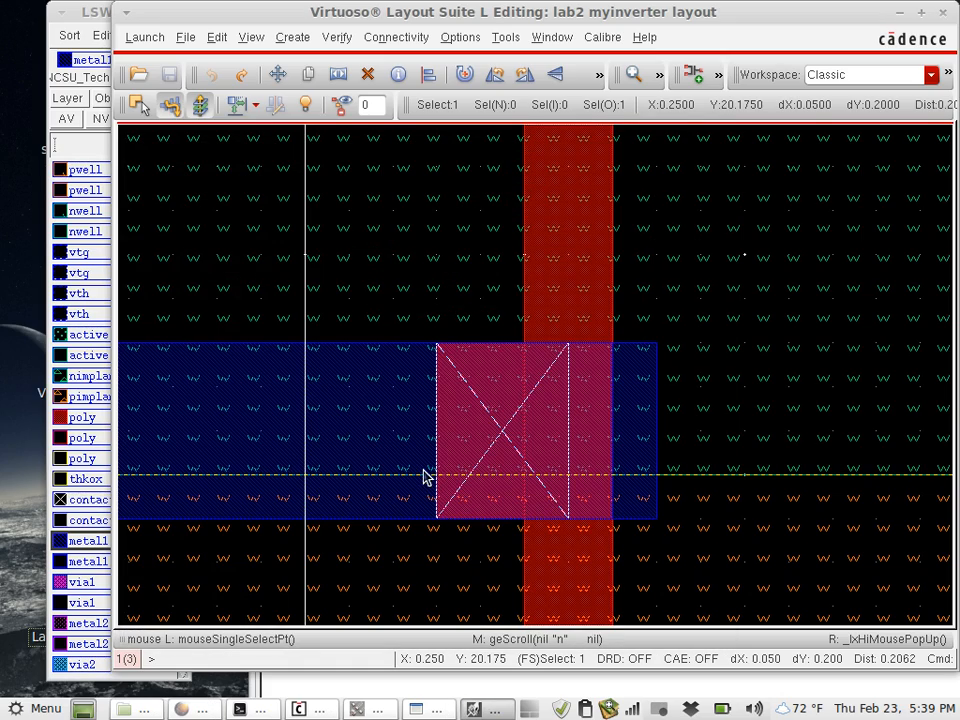
# - Start creating rectangle shape pins with terminal names In, Out, Vdd! and GND!, with terminal name display enabled
pyautogui.press('f')
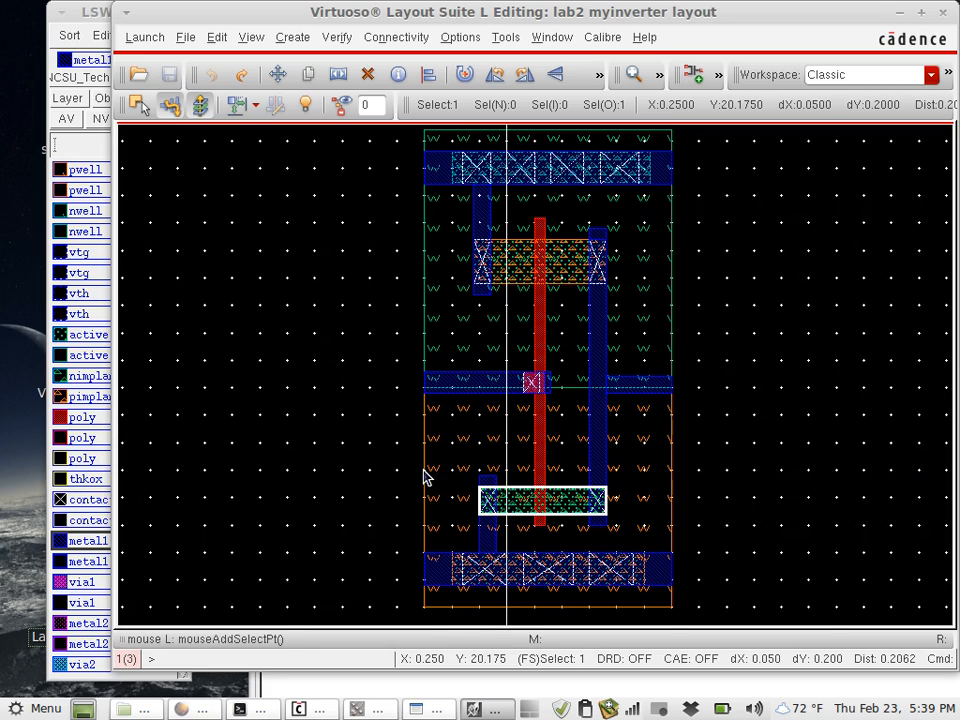
pyautogui.press('r')
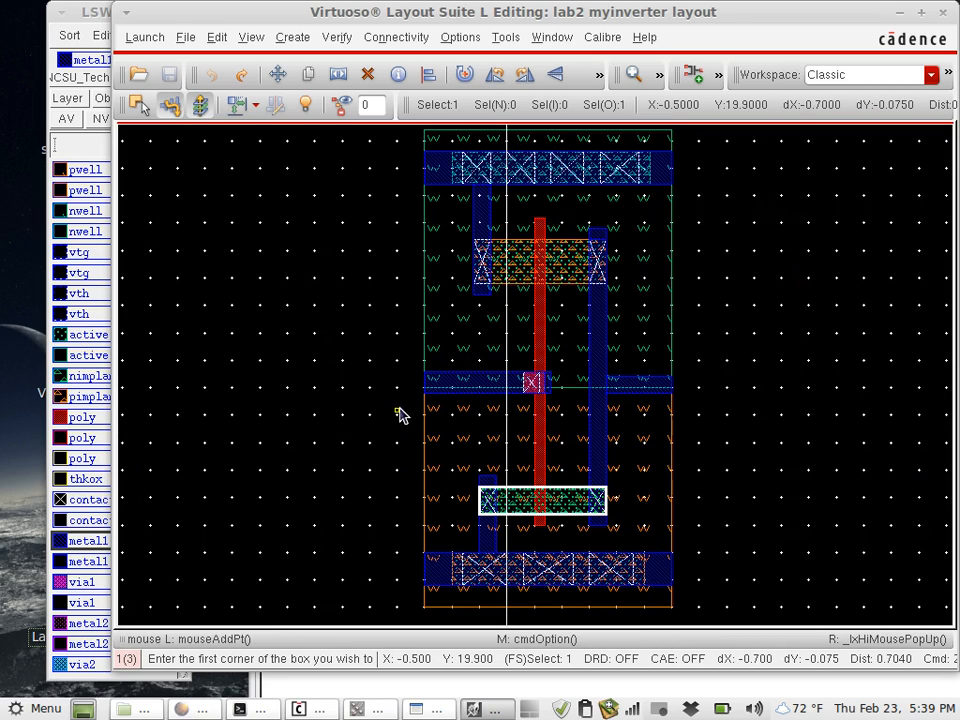
pyautogui.press('Escape')
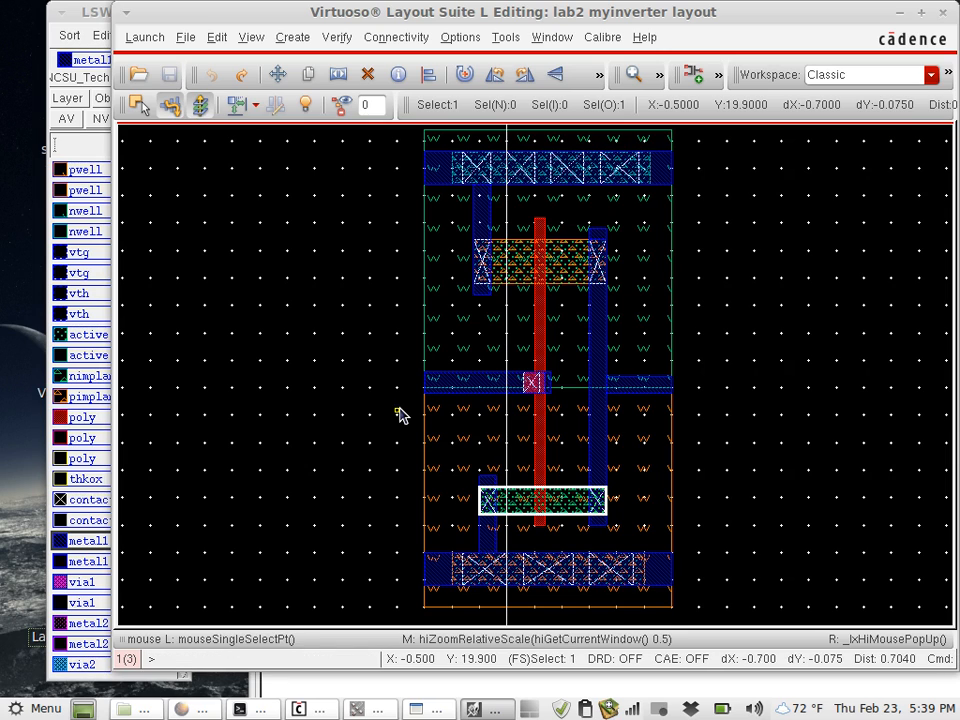
pyautogui.click(292, 37)
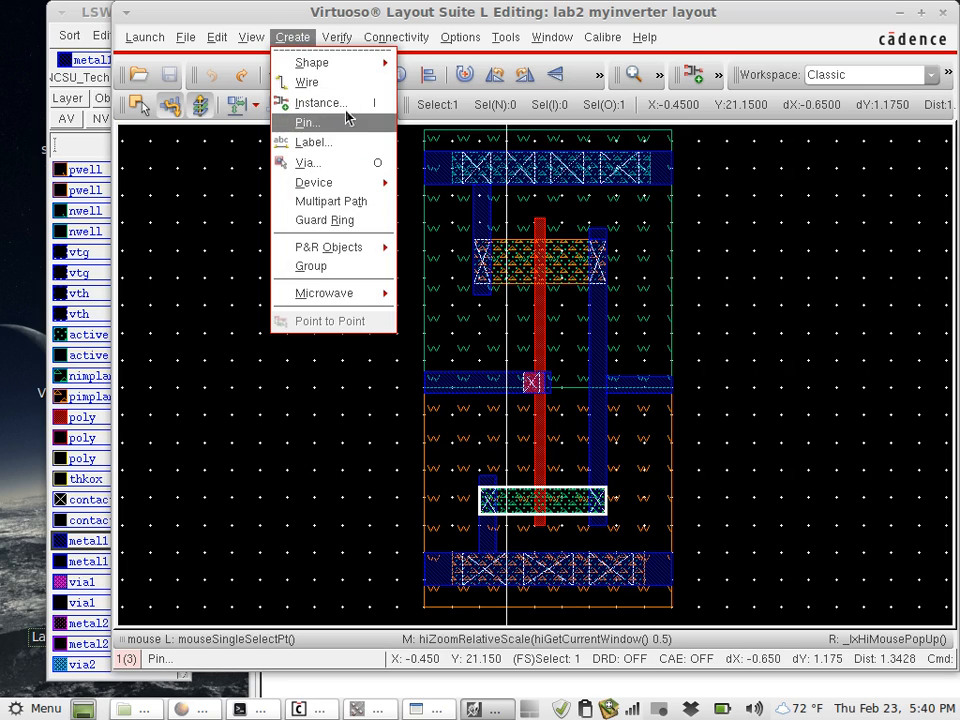
pyautogui.click(364, 127)
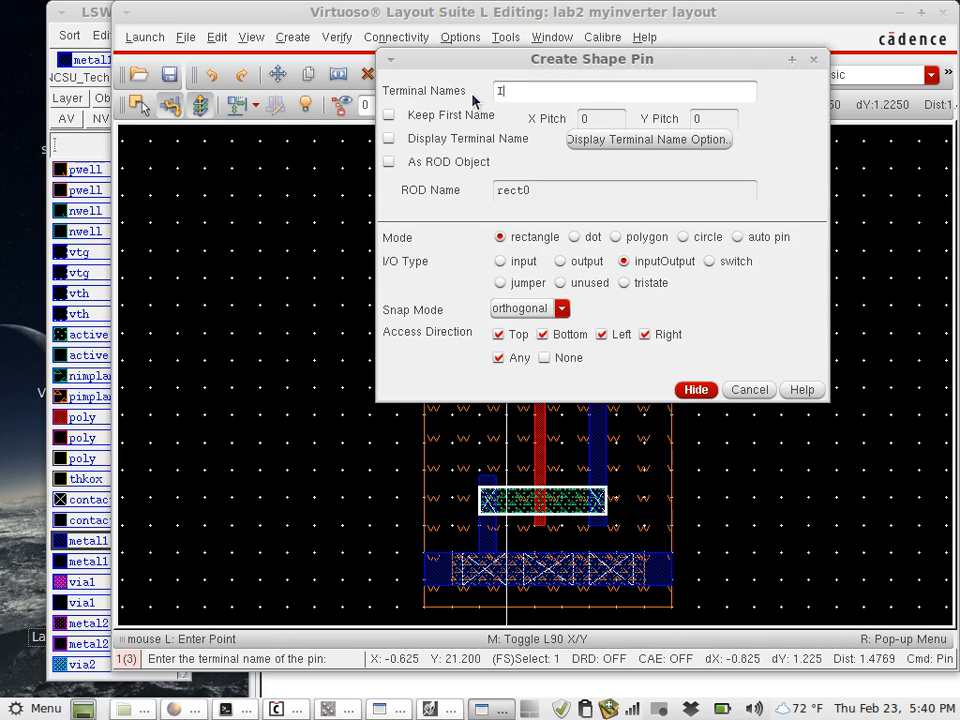
pyautogui.write('In Out Vdd! GND!')
pyautogui.click(389, 139)
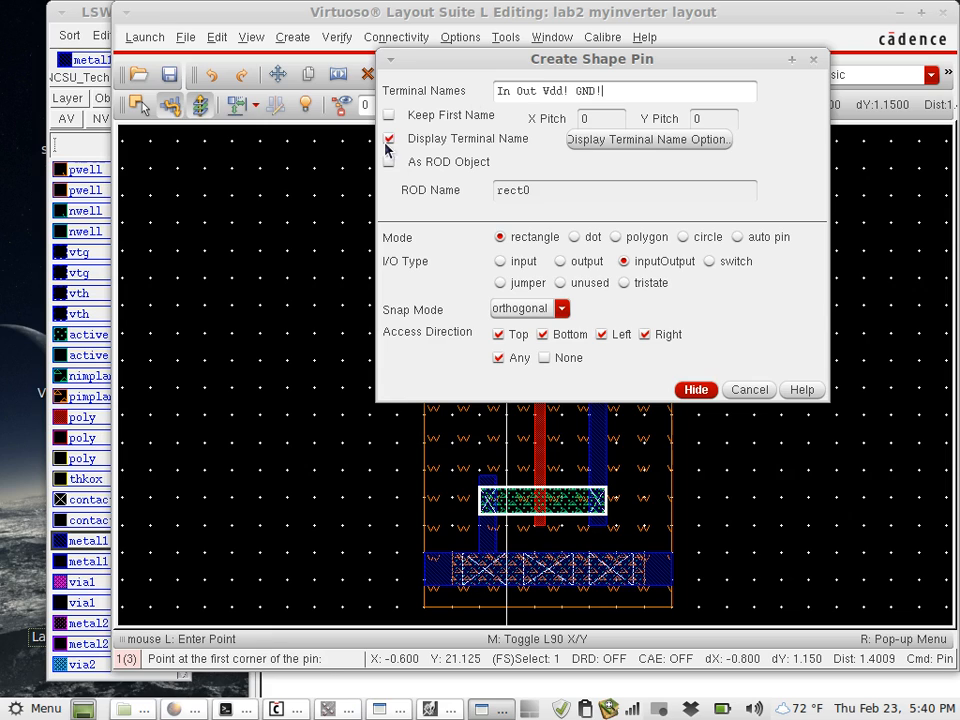
# - Set the terminal name display layer to metal1 dg and accept the display options
pyautogui.click(598, 150)
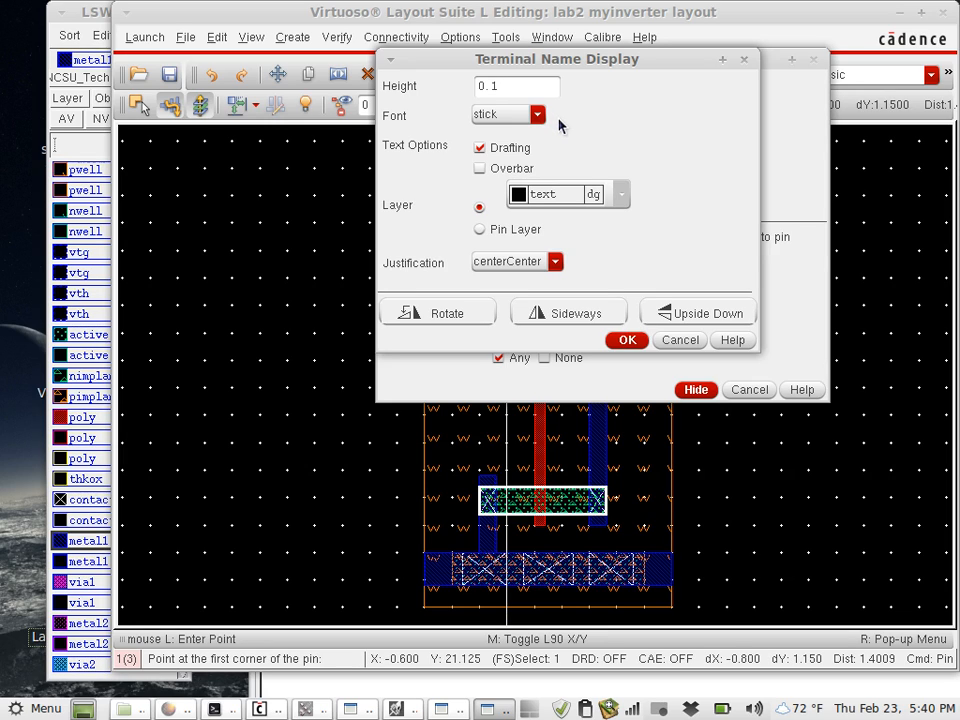
pyautogui.click(627, 198)
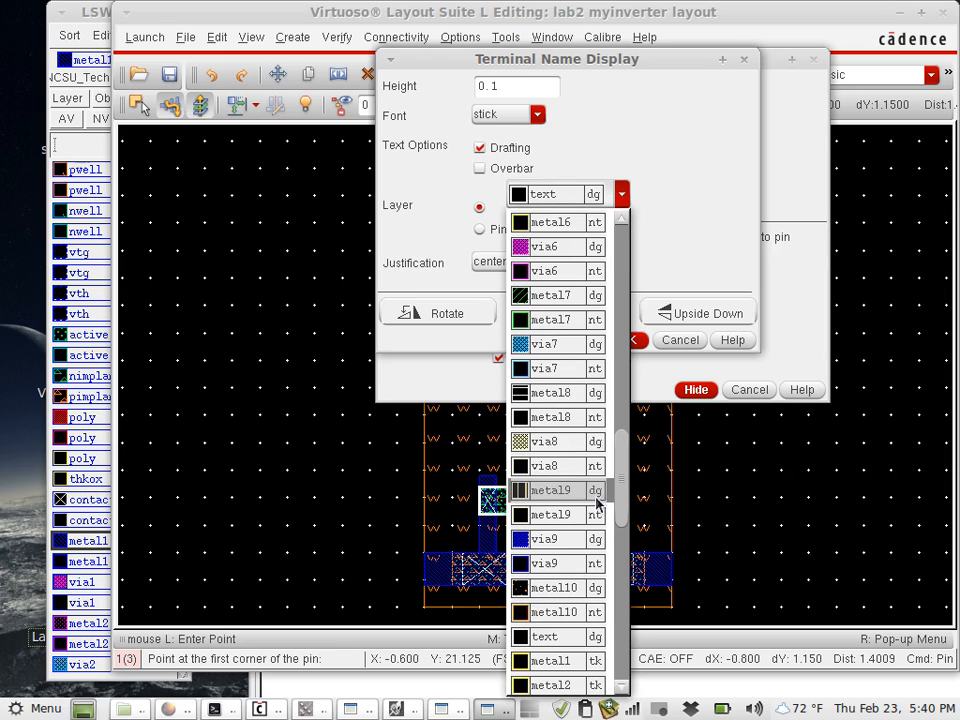
pyautogui.moveTo(630, 467); pyautogui.dragTo(628, 228)
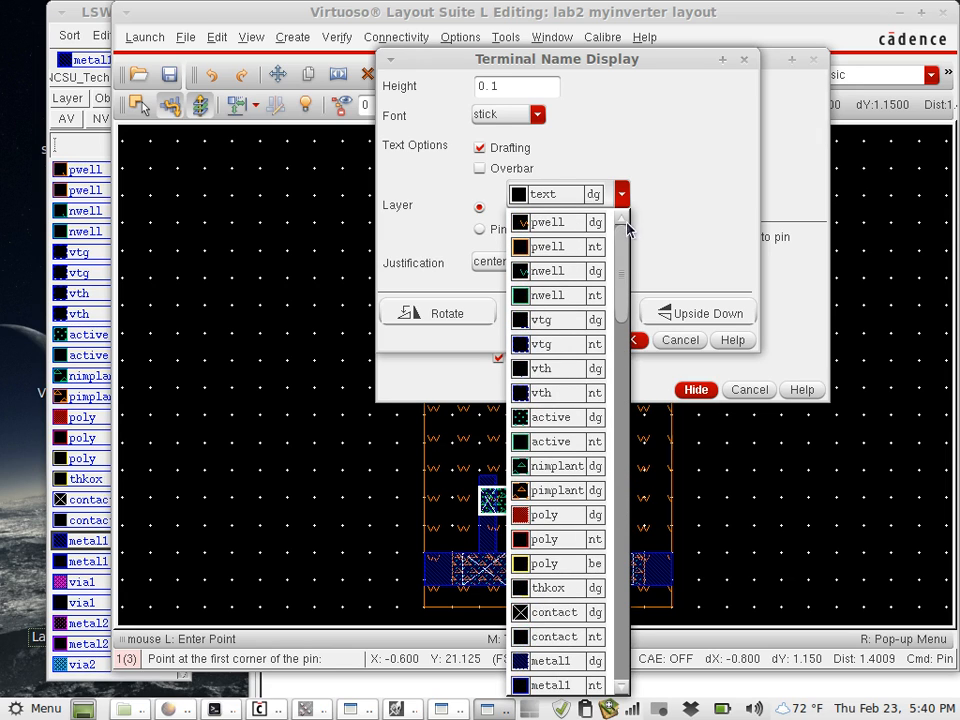
pyautogui.click(555, 662)
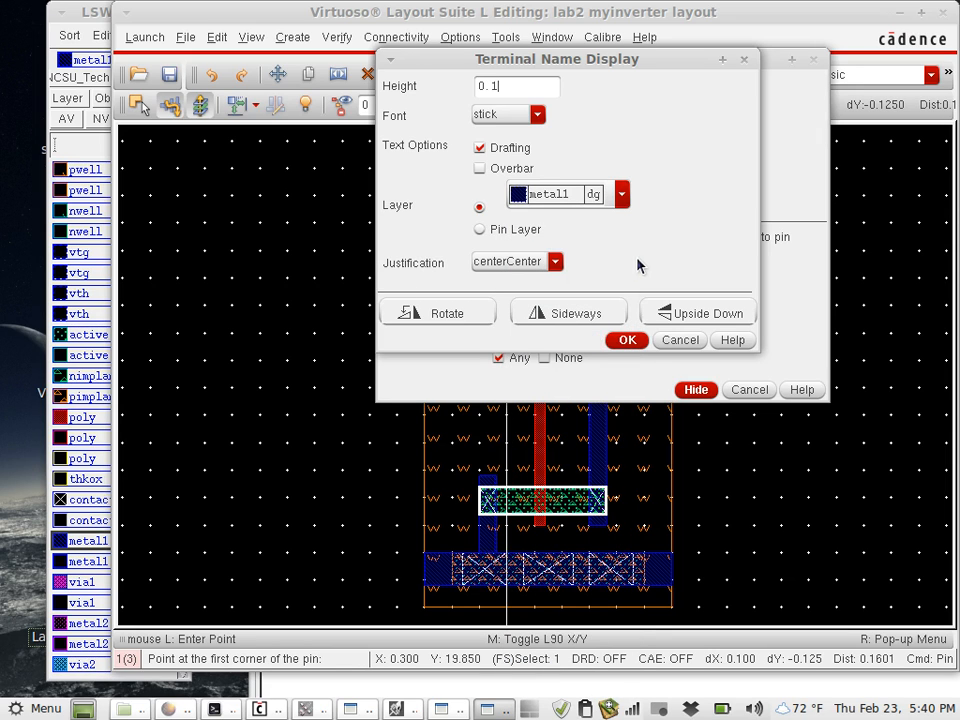
pyautogui.click(635, 341)
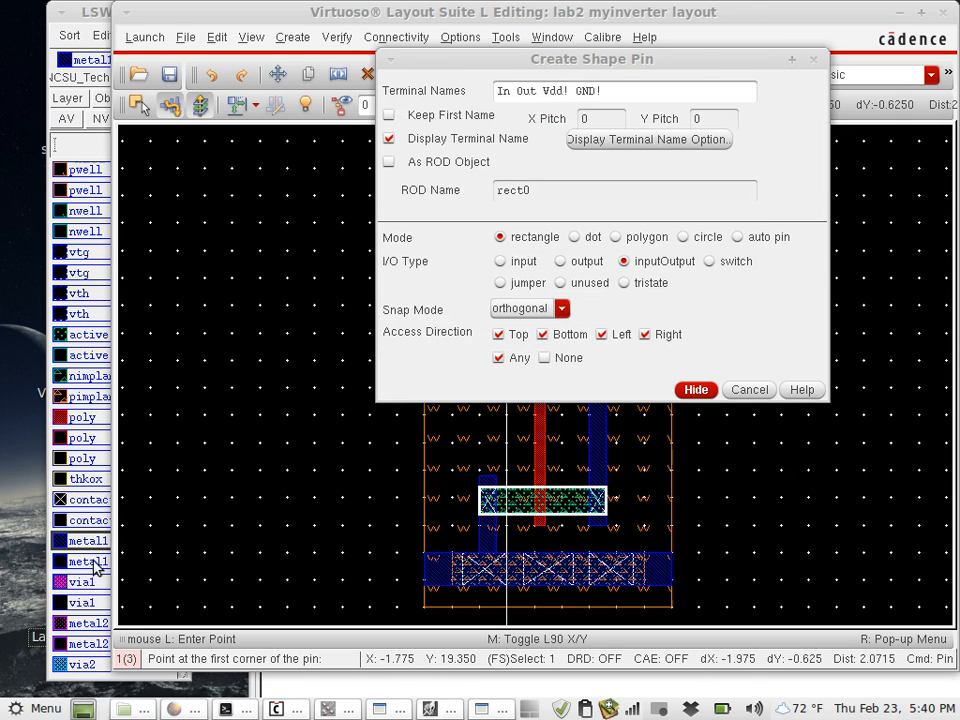
# - Place the In pin, 0.125 wide by 0.1 high, at the outer end of the metal1 input strip and put its name inside it
pyautogui.click(65, 32)
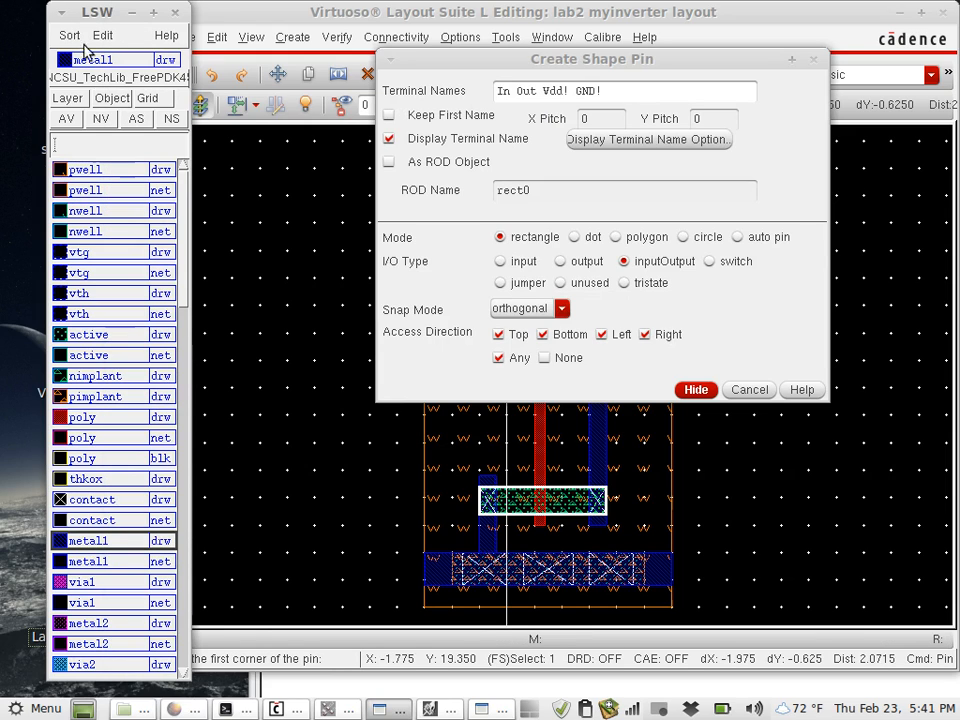
pyautogui.click(314, 25)
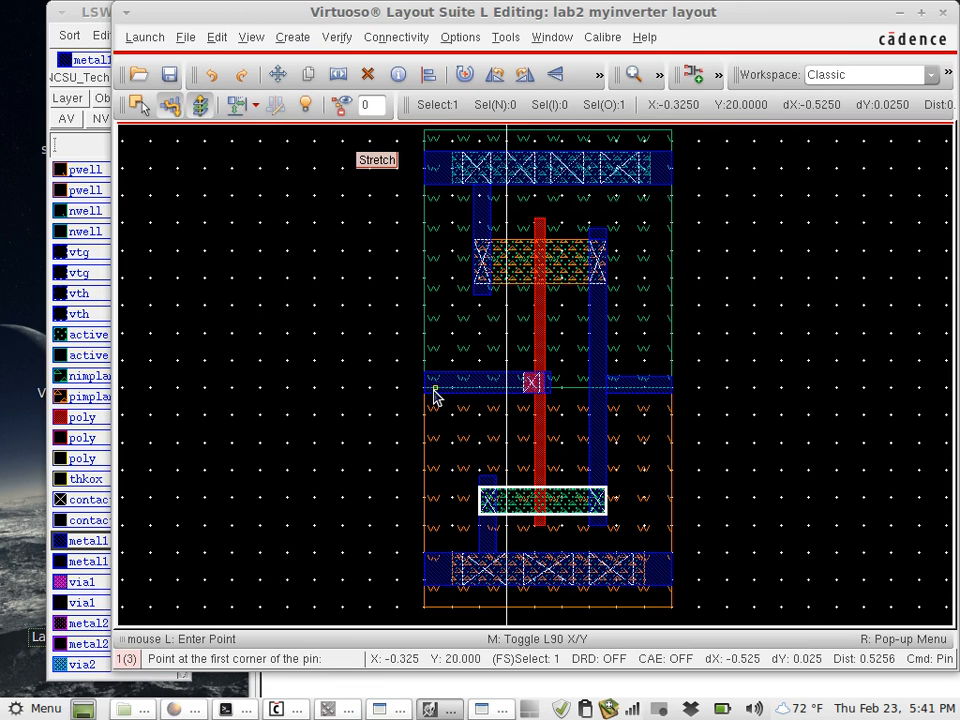
pyautogui.keyDown('ctrl'); pyautogui.scroll(2, 433, 396); pyautogui.keyUp('ctrl')
pyautogui.click(481, 712)
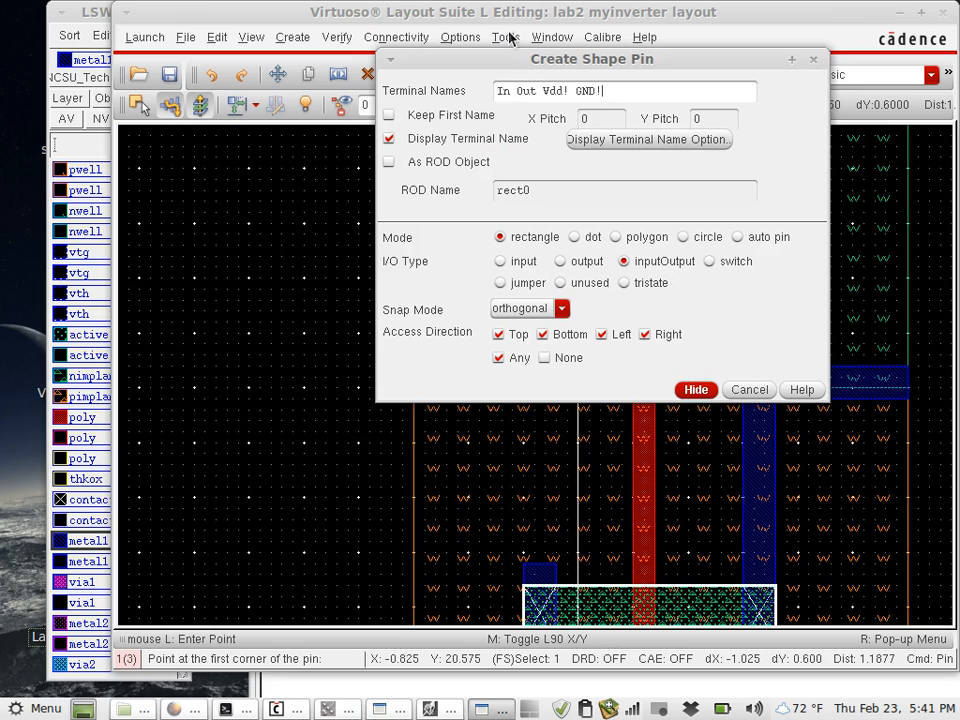
pyautogui.click(384, 17)
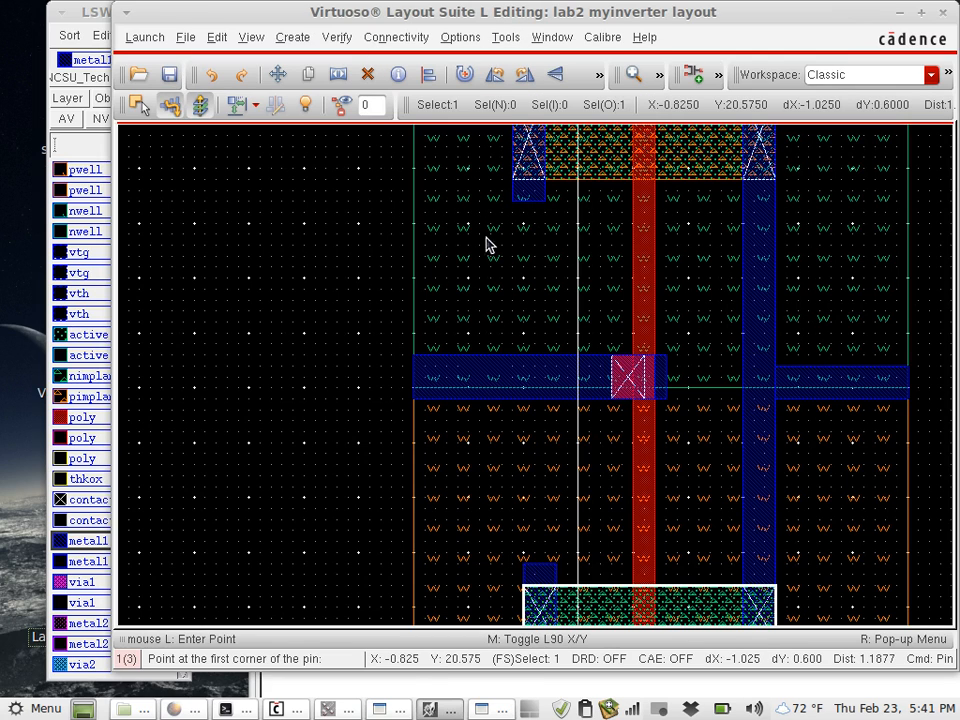
pyautogui.click(418, 400)
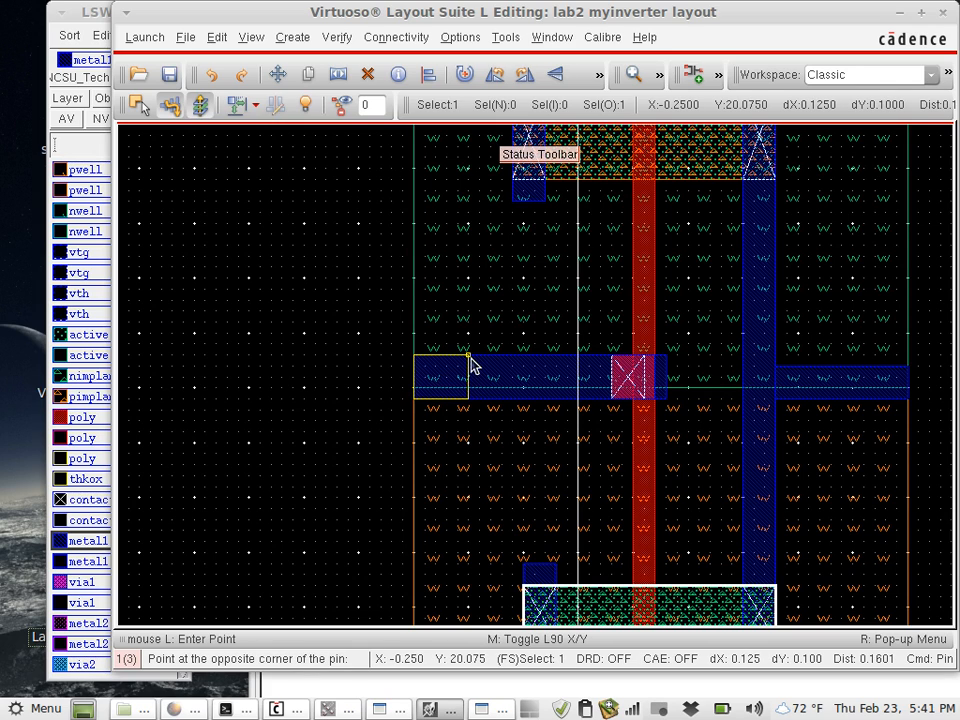
pyautogui.click(468, 356)
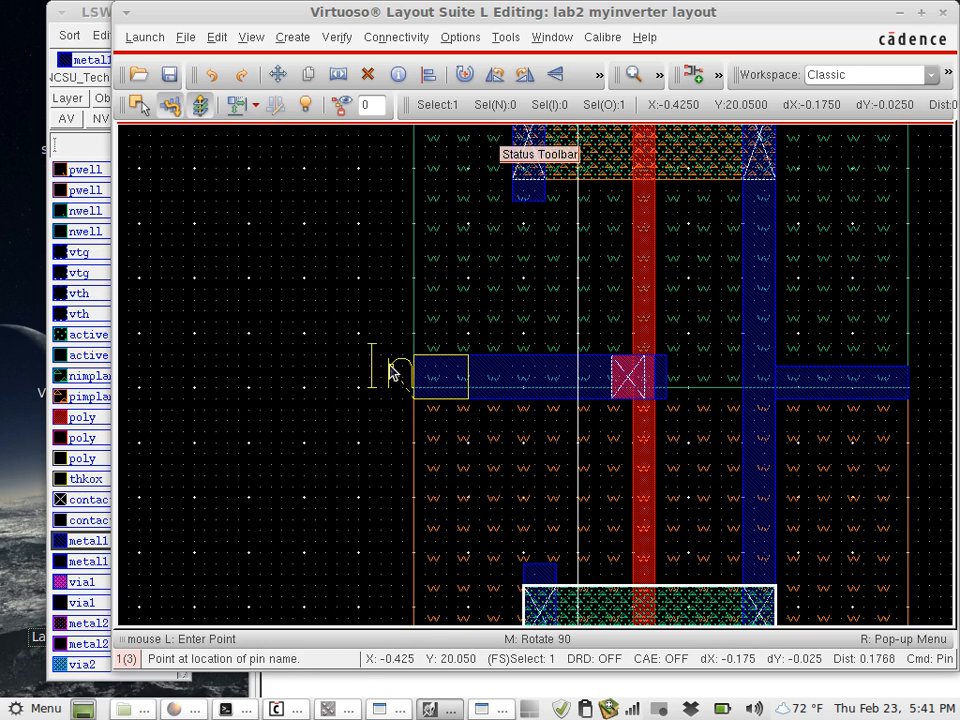
pyautogui.click(437, 380)
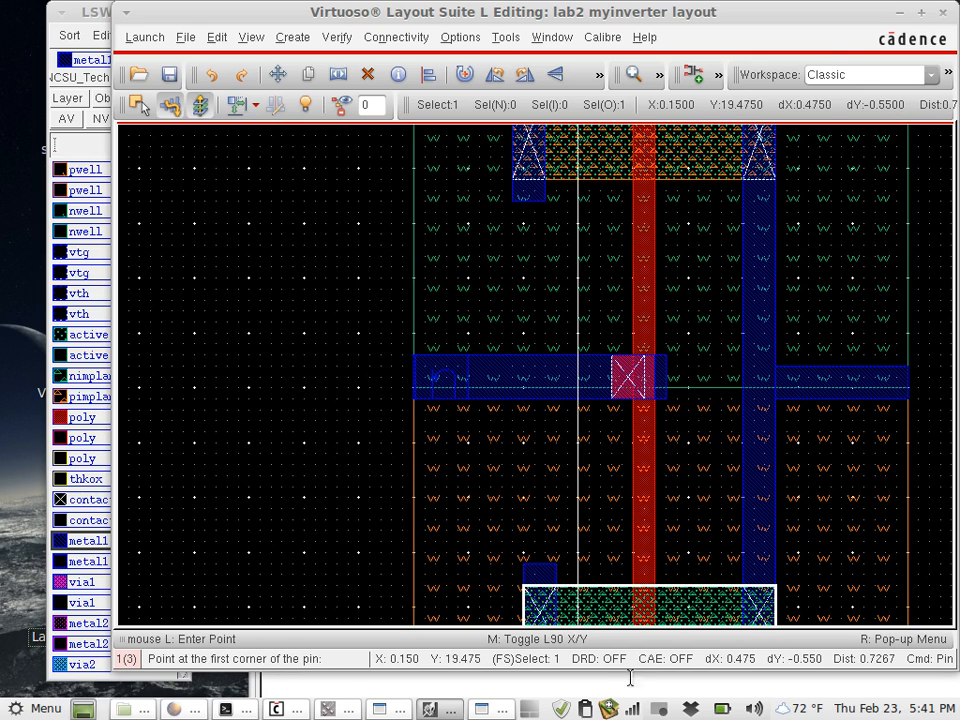
# - Place the Out pin, about 0.1 wide by 0.075 high, at the outer end of the metal1 output strip with its name on it
pyautogui.click(495, 709)
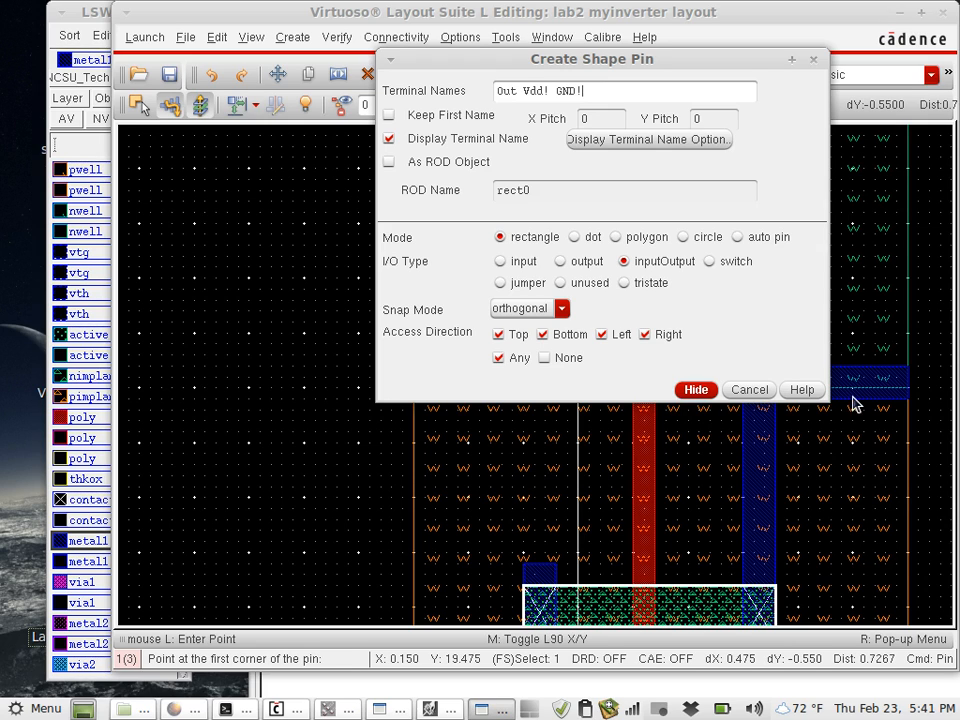
pyautogui.click(909, 372)
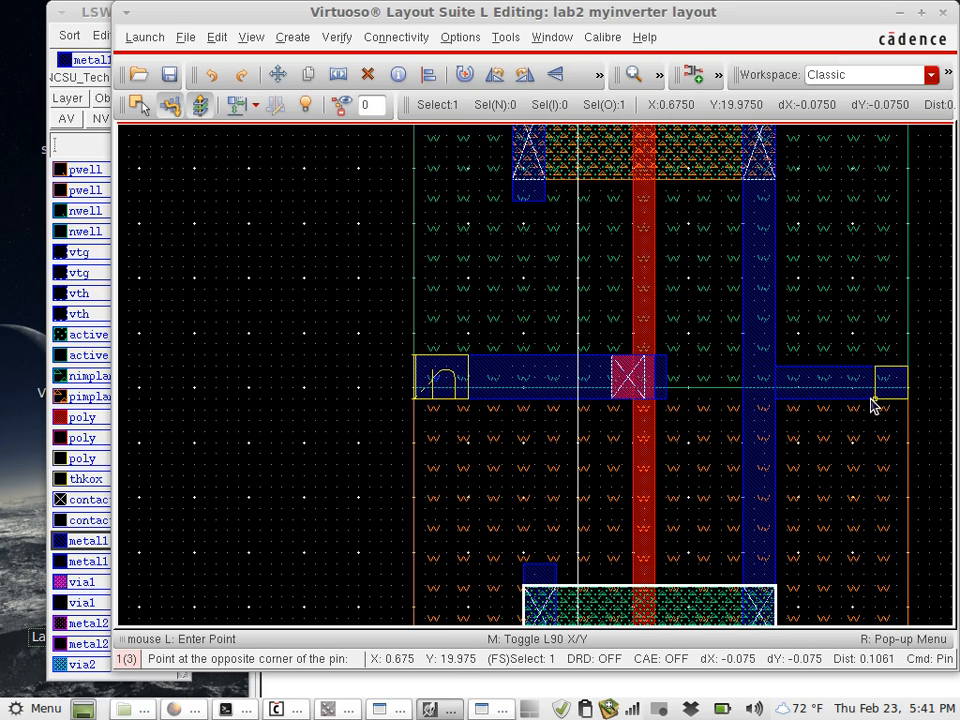
pyautogui.click(865, 404)
pyautogui.click(885, 387)
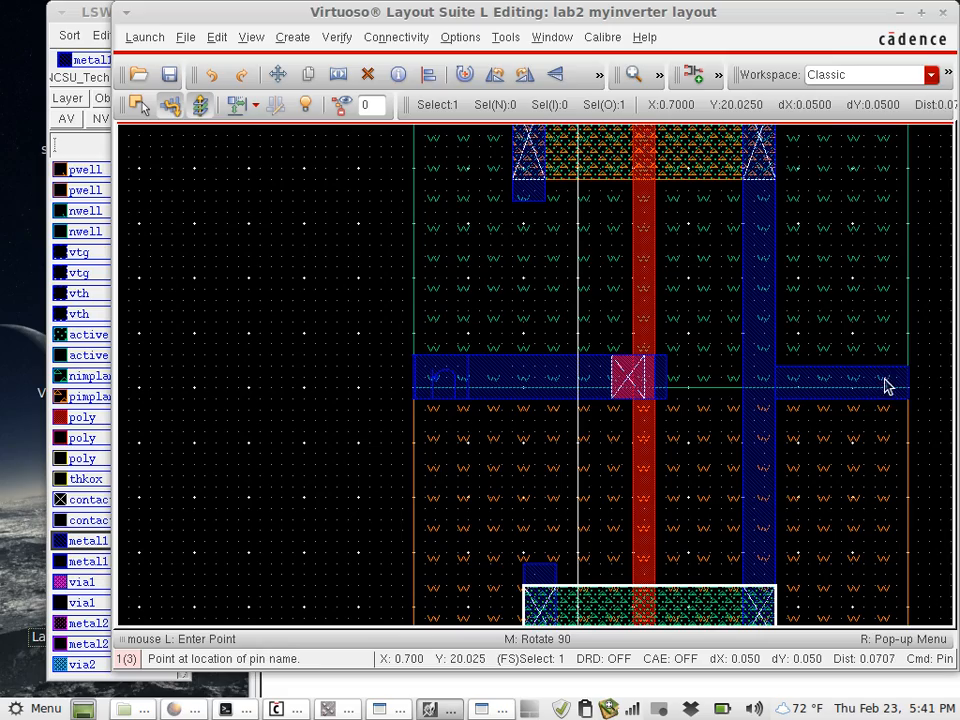
# - Place the Vdd! pin, about 0.425 wide by 0.15 high, on the upper metal1 power rail with its name centred in it
pyautogui.scroll(4, 477, 412)
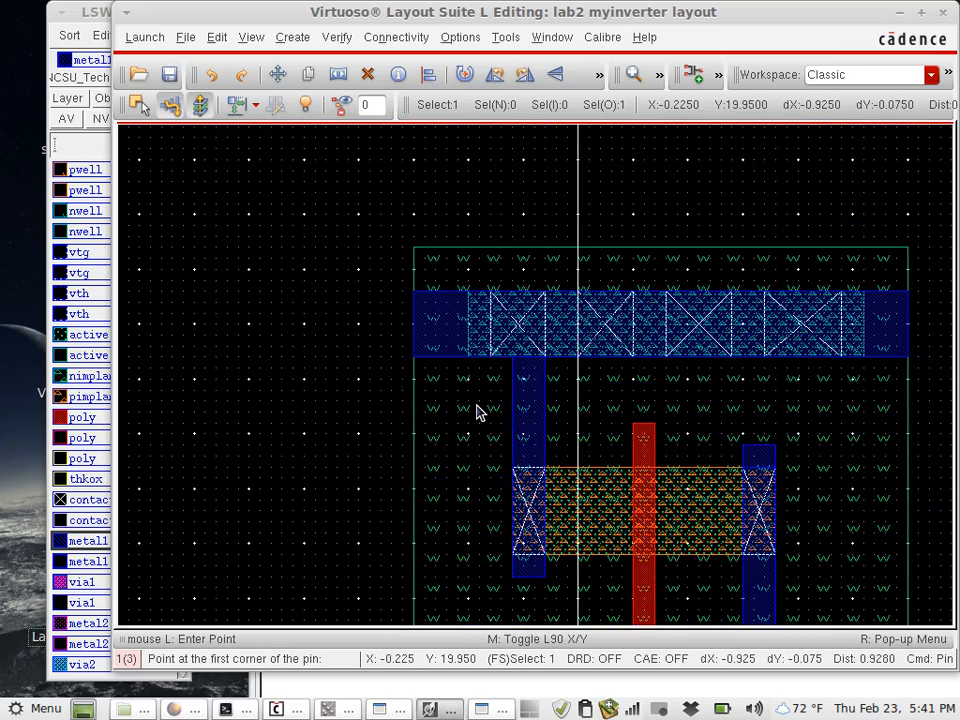
pyautogui.click(569, 358)
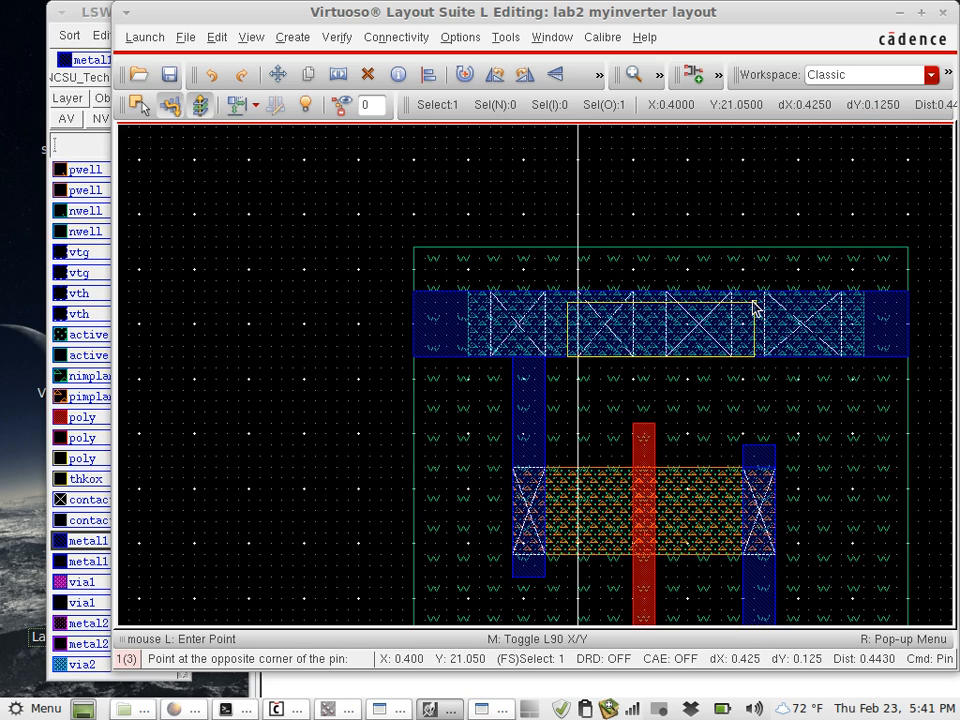
pyautogui.click(757, 298)
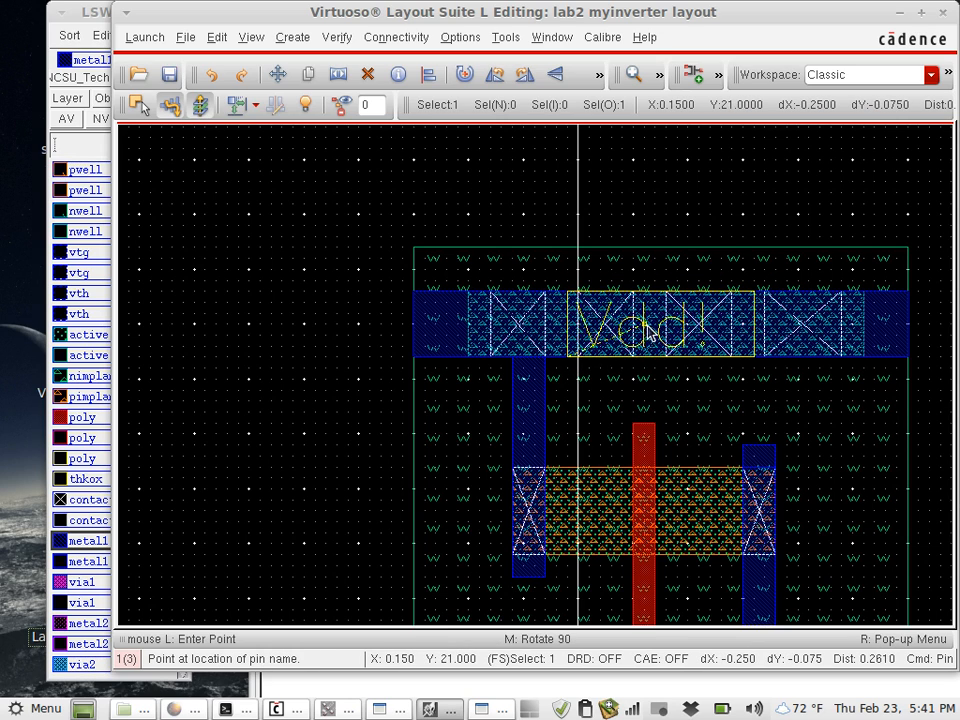
pyautogui.click(647, 332)
# - Place the GND! pin, 0.4 wide by 0.15 high, on the lower metal1 rail with its name inside, and save the layout
pyautogui.scroll(-1, 648, 332)
pyautogui.scroll(-4, 648, 332)
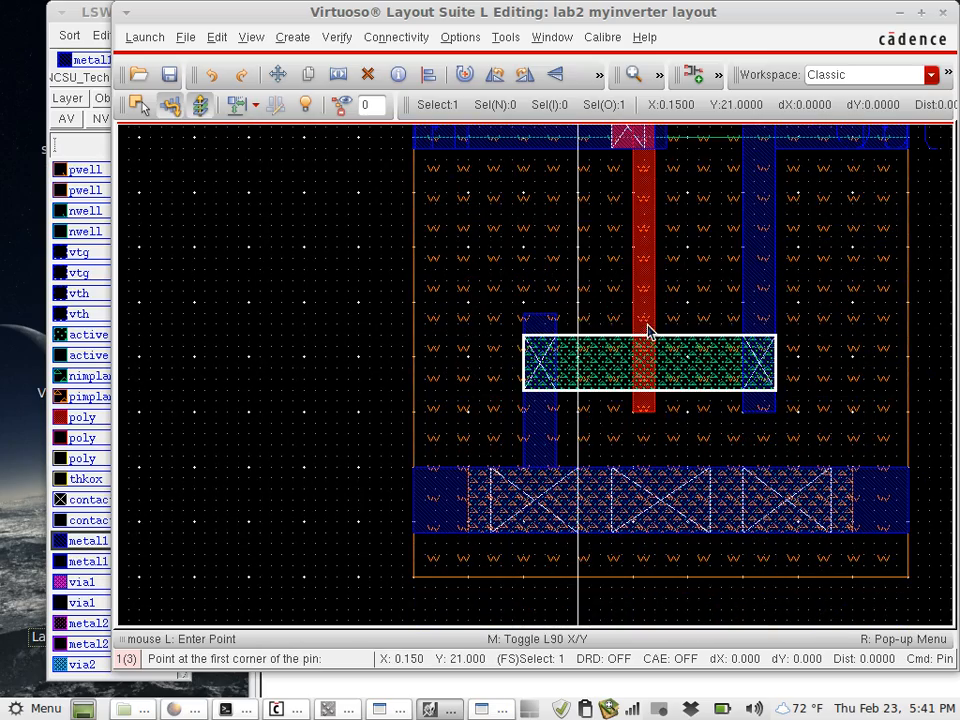
pyautogui.click(579, 532)
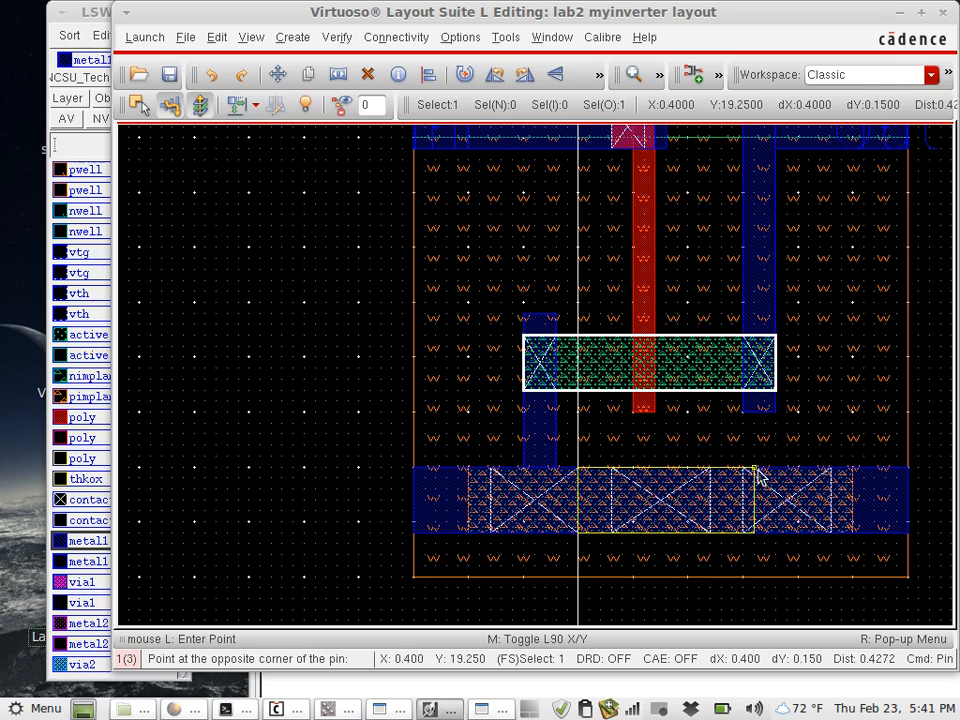
pyautogui.click(755, 468)
pyautogui.click(670, 510)
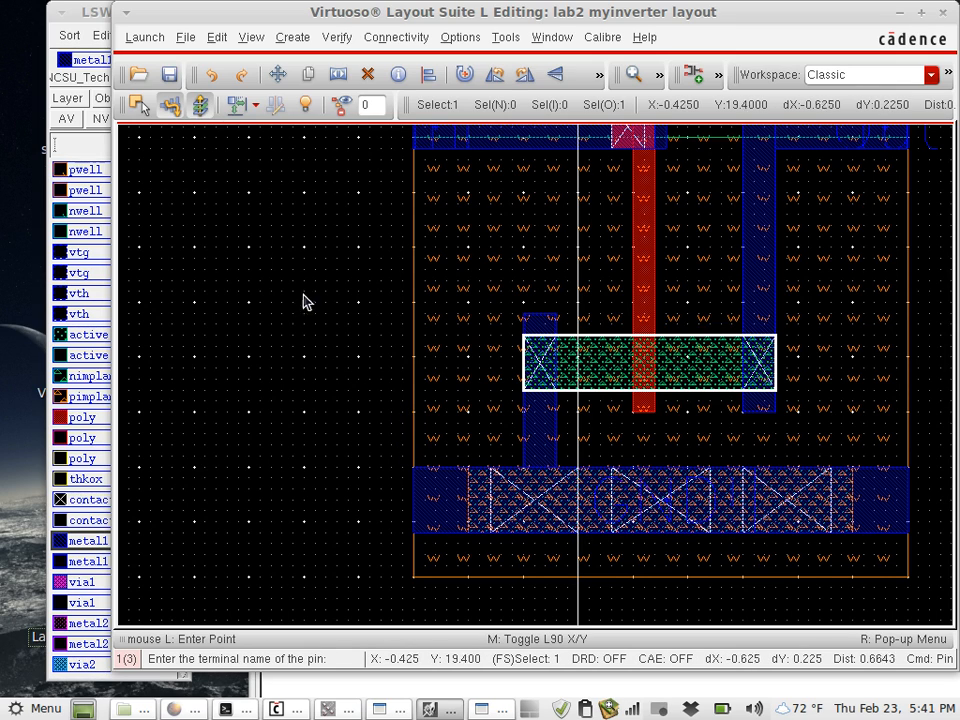
pyautogui.click(172, 82)
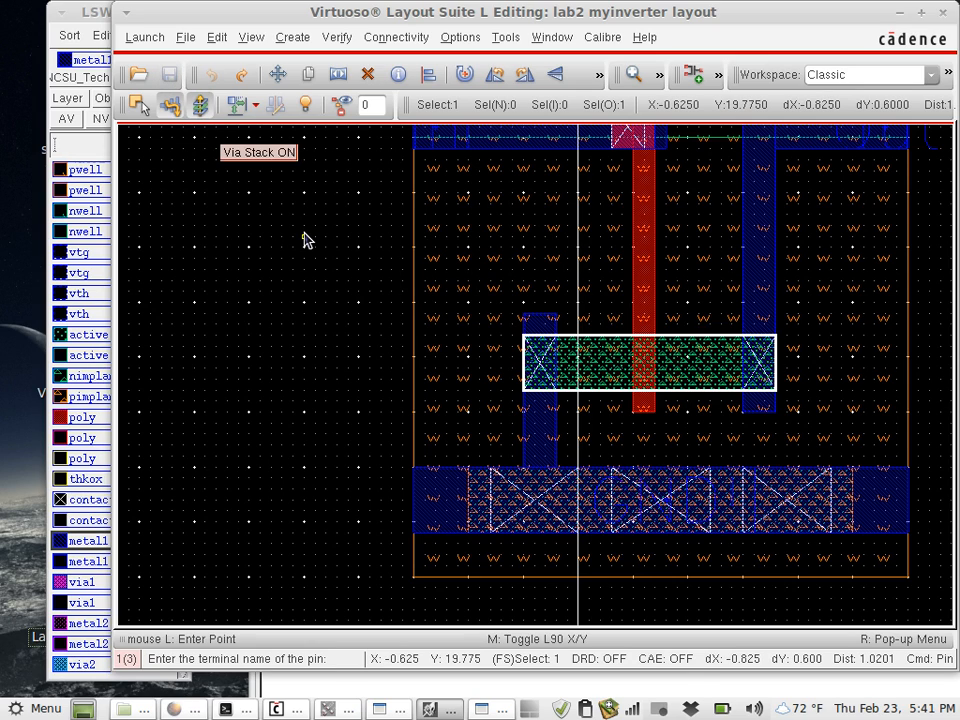
pyautogui.press('Escape')
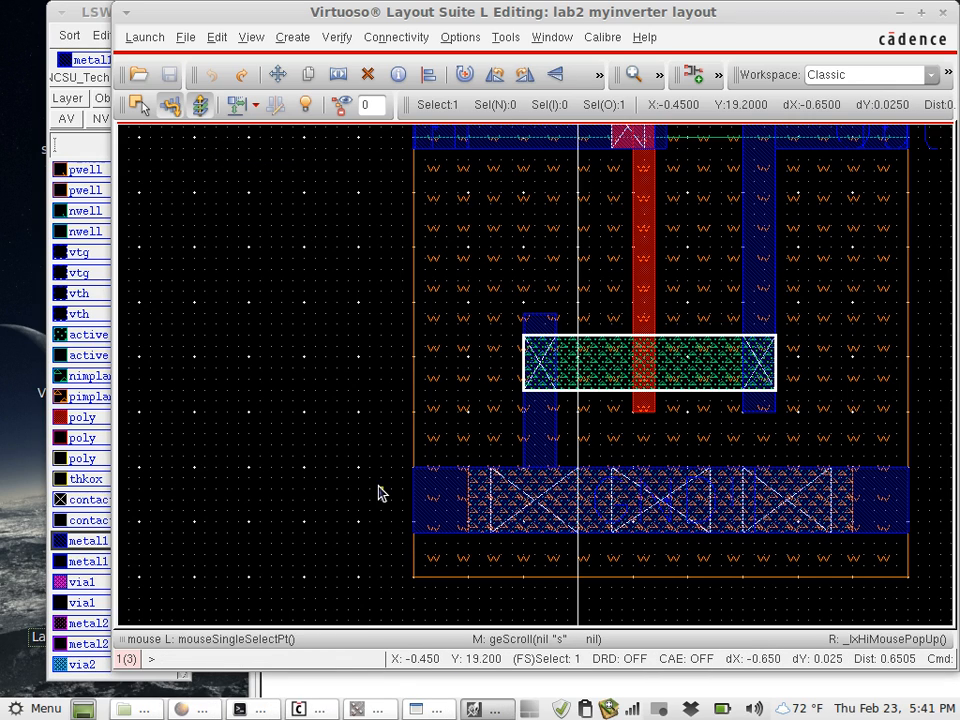